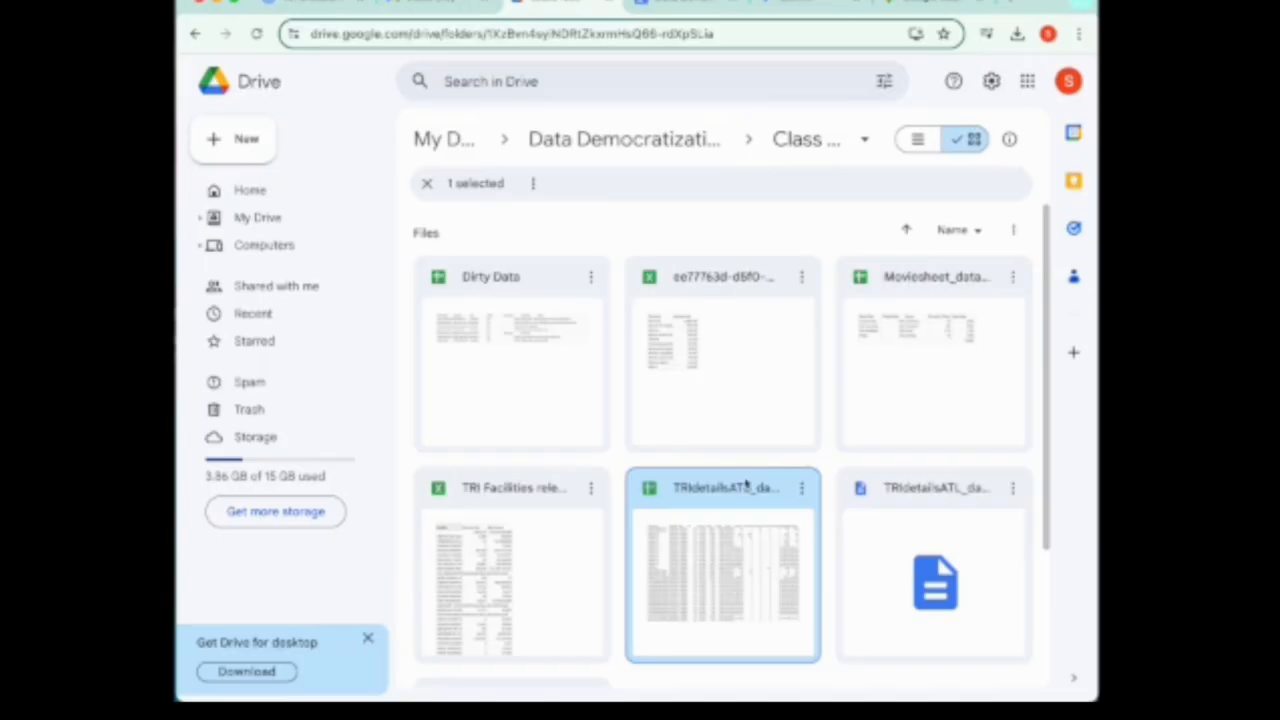
# Step: Create a new custom map in Google My Maps from the saved maps in Google Maps
pyautogui.click(927, 3)
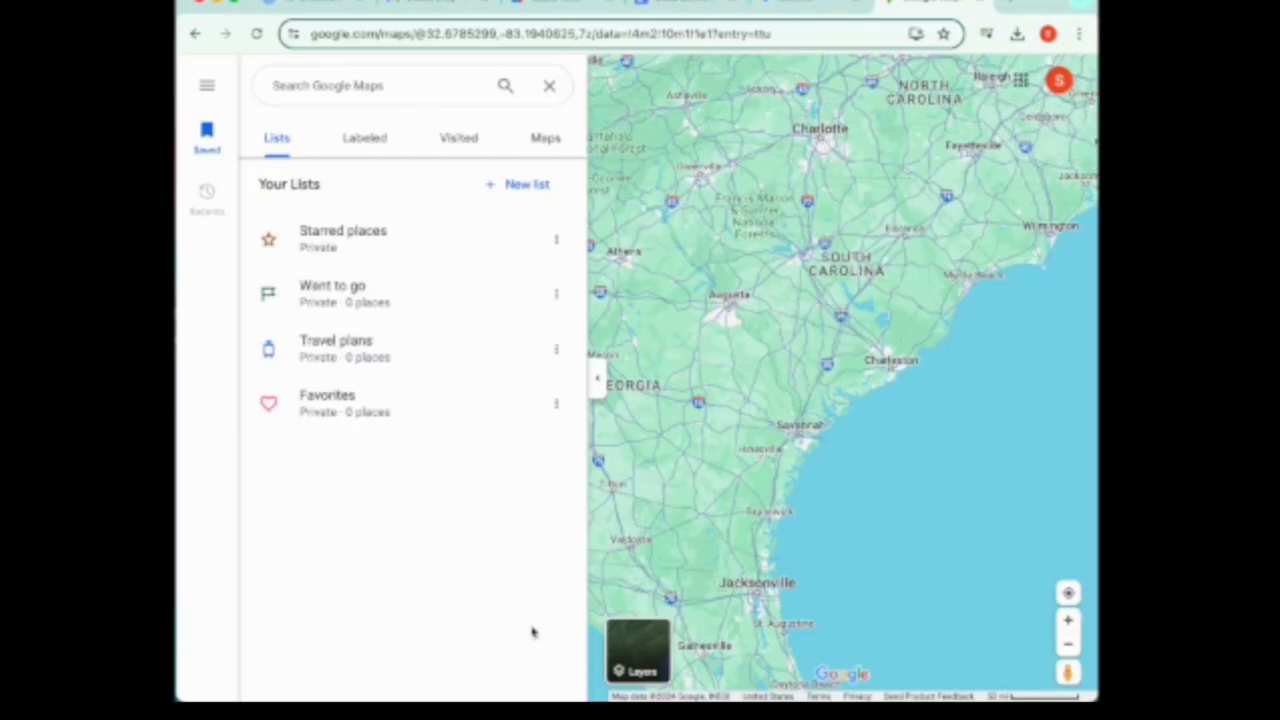
pyautogui.click(545, 140)
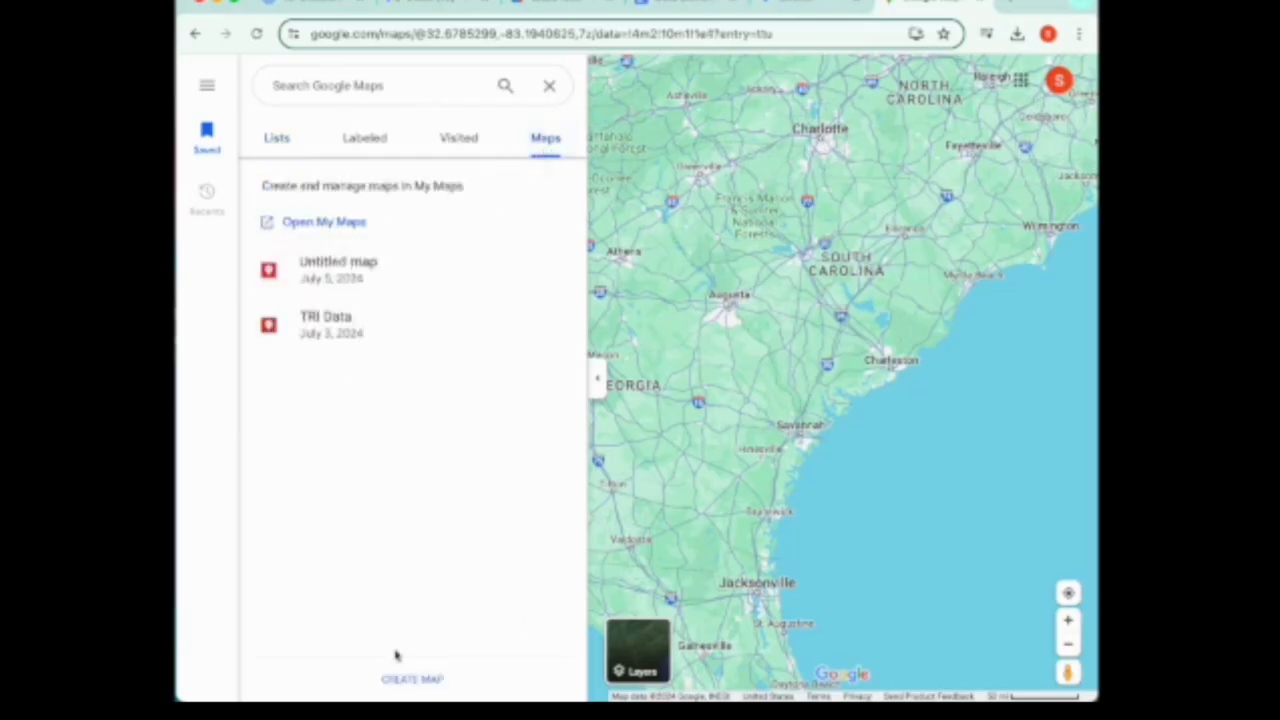
pyautogui.click(410, 680)
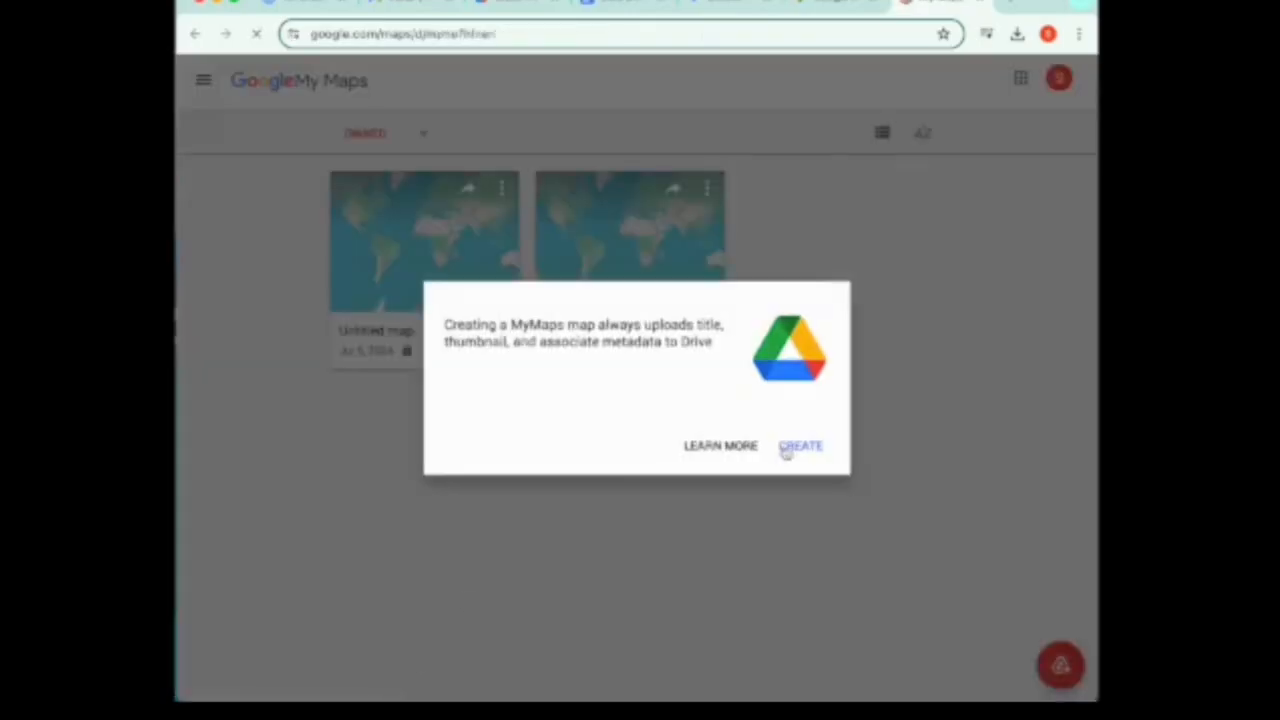
pyautogui.click(792, 447)
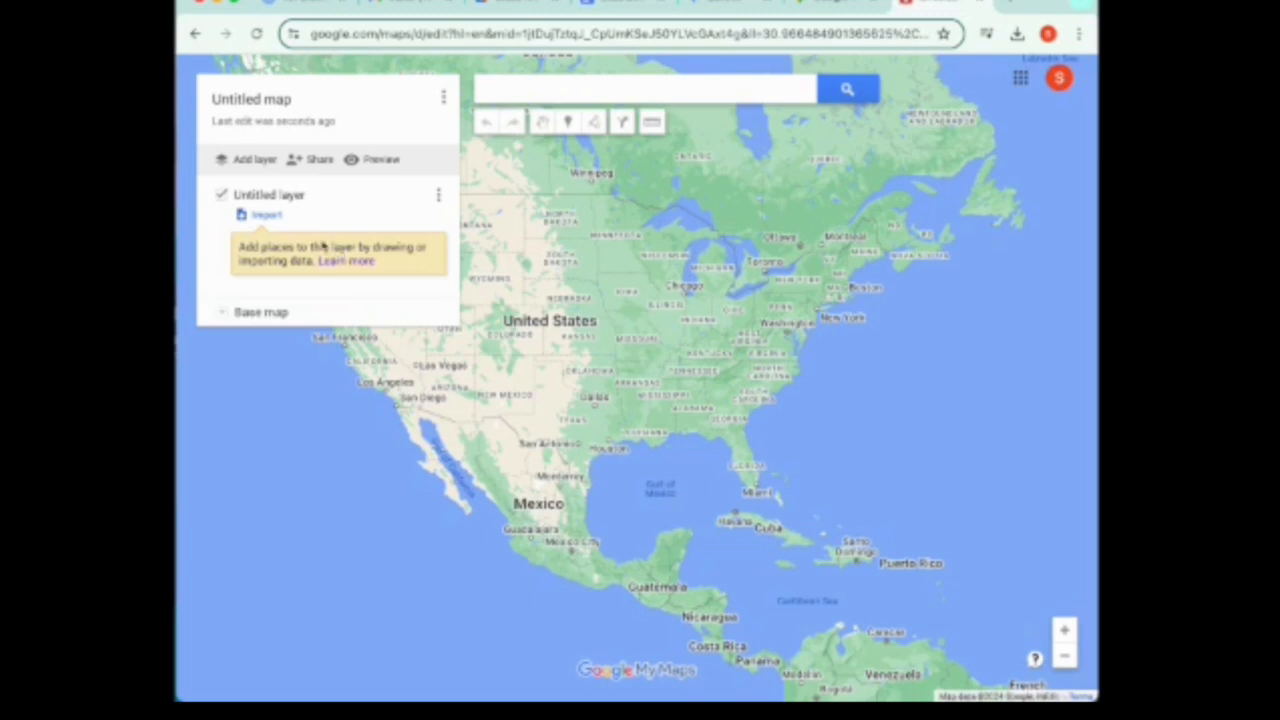
# Step: Import the downloaded TRIdetailsATL_dataclass.xlsx spreadsheet into the map's untitled layer
pyautogui.click(258, 216)
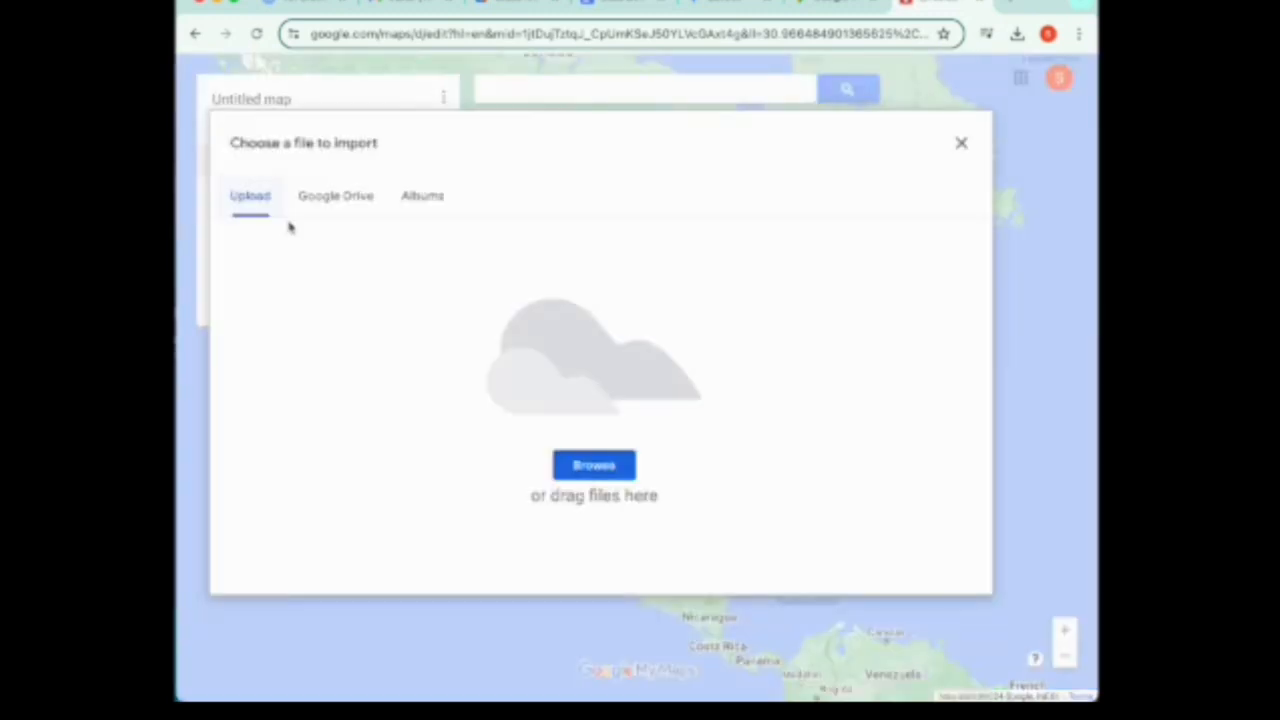
pyautogui.click(1017, 37)
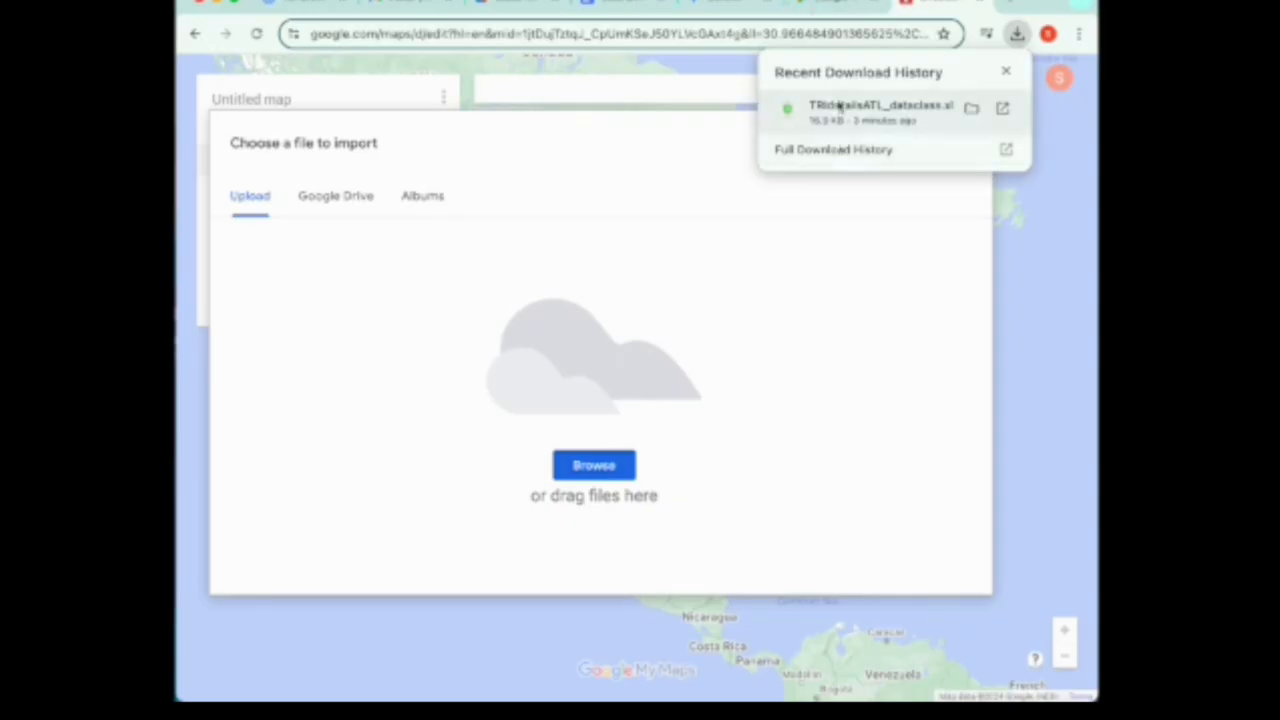
pyautogui.moveTo(838, 108); pyautogui.dragTo(624, 320)
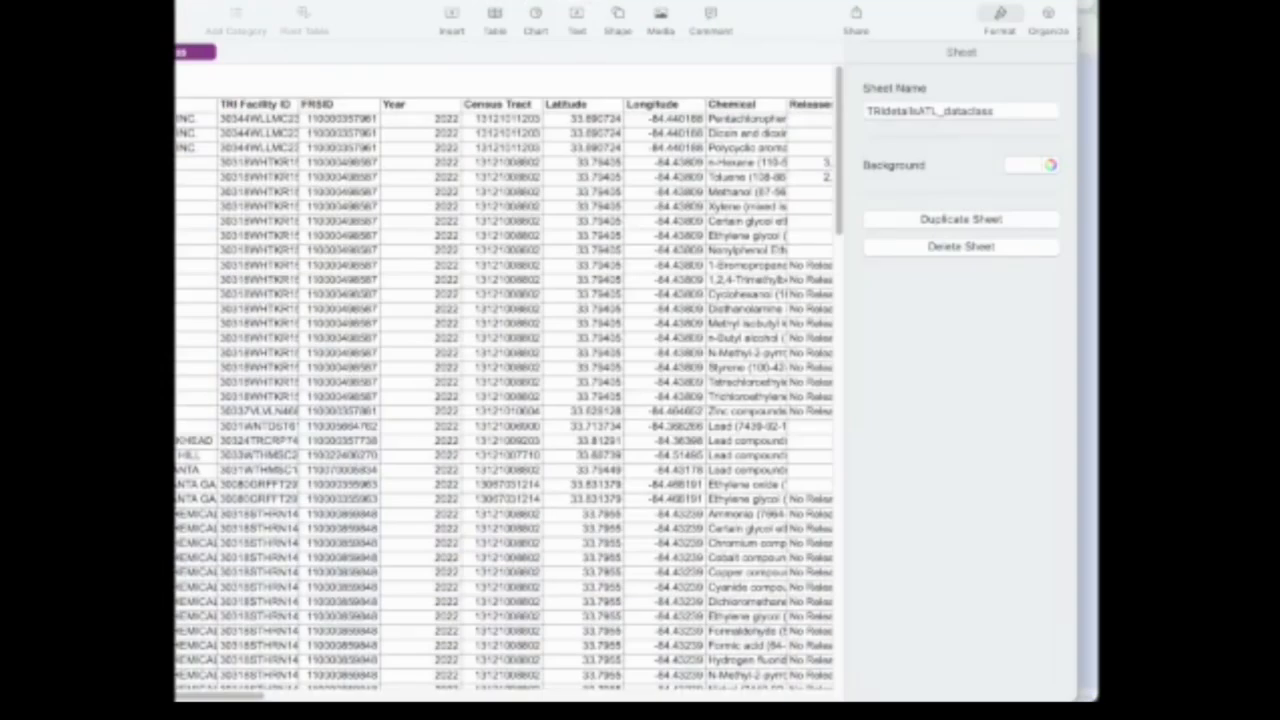
pyautogui.press('super+Tab')
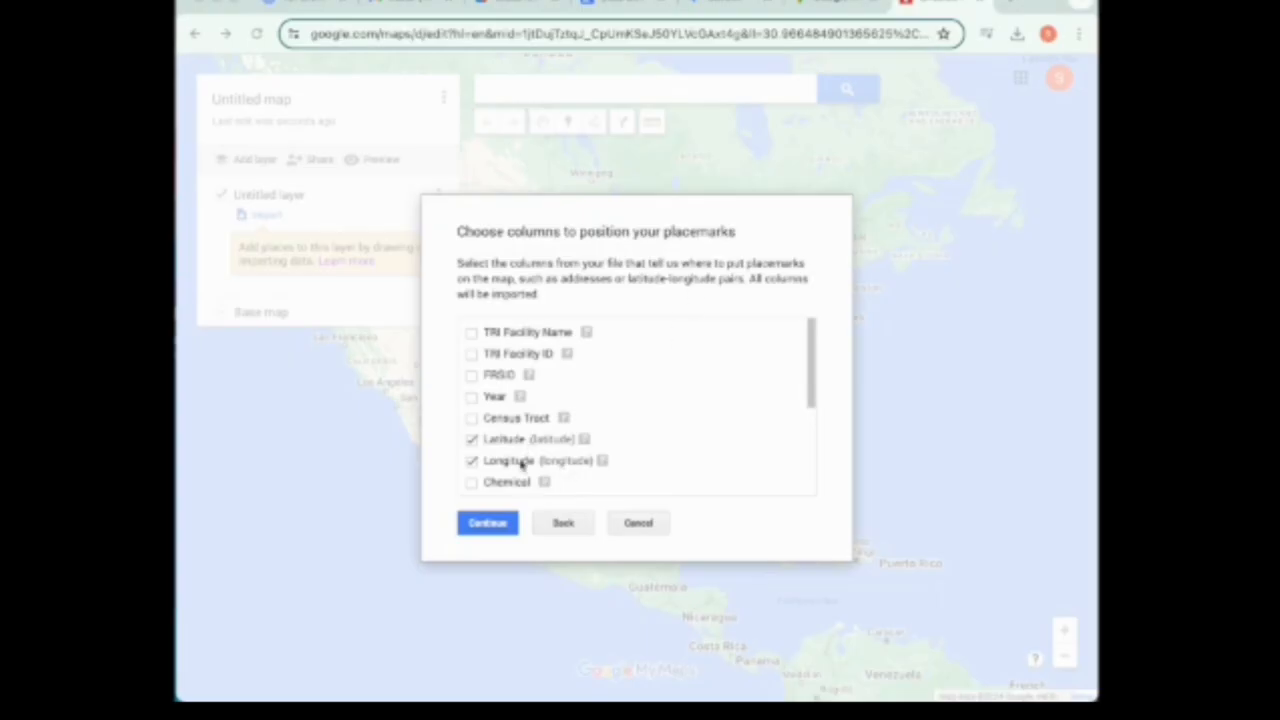
# Step: Position the placemarks by the Latitude and Longitude columns, title the markers by Chemical, and finish the import
pyautogui.click(483, 521)
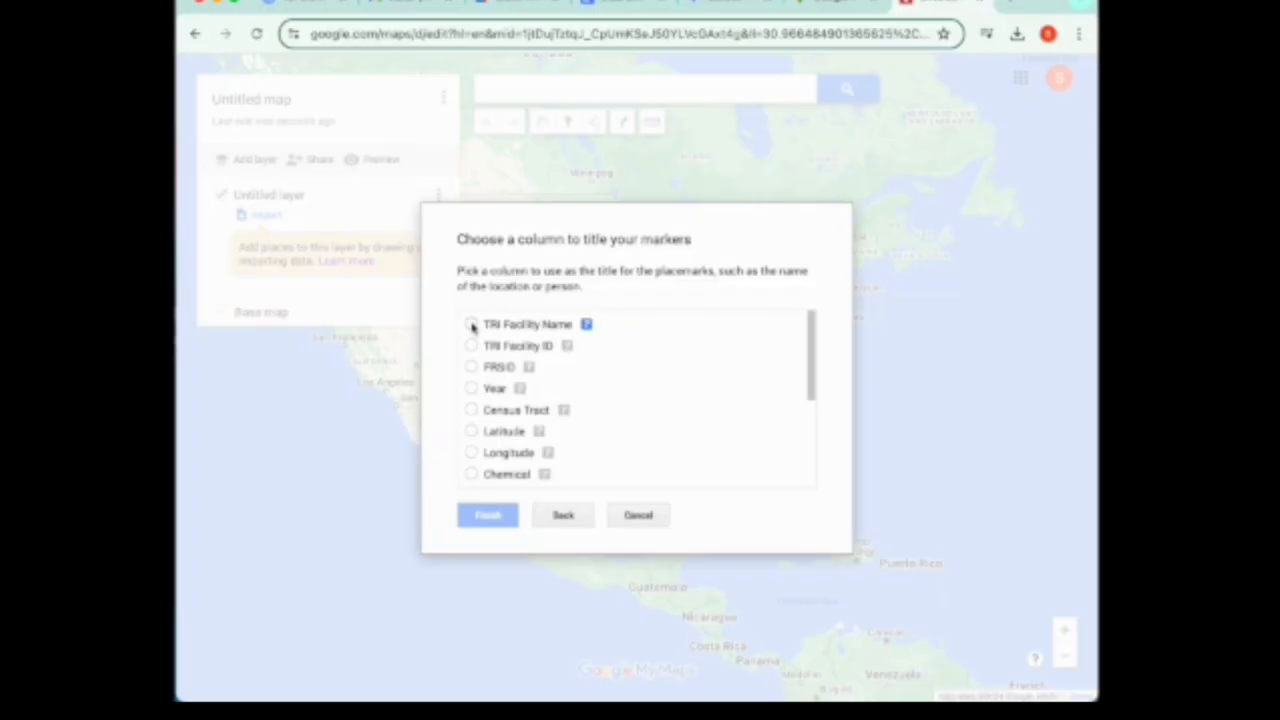
pyautogui.click(471, 475)
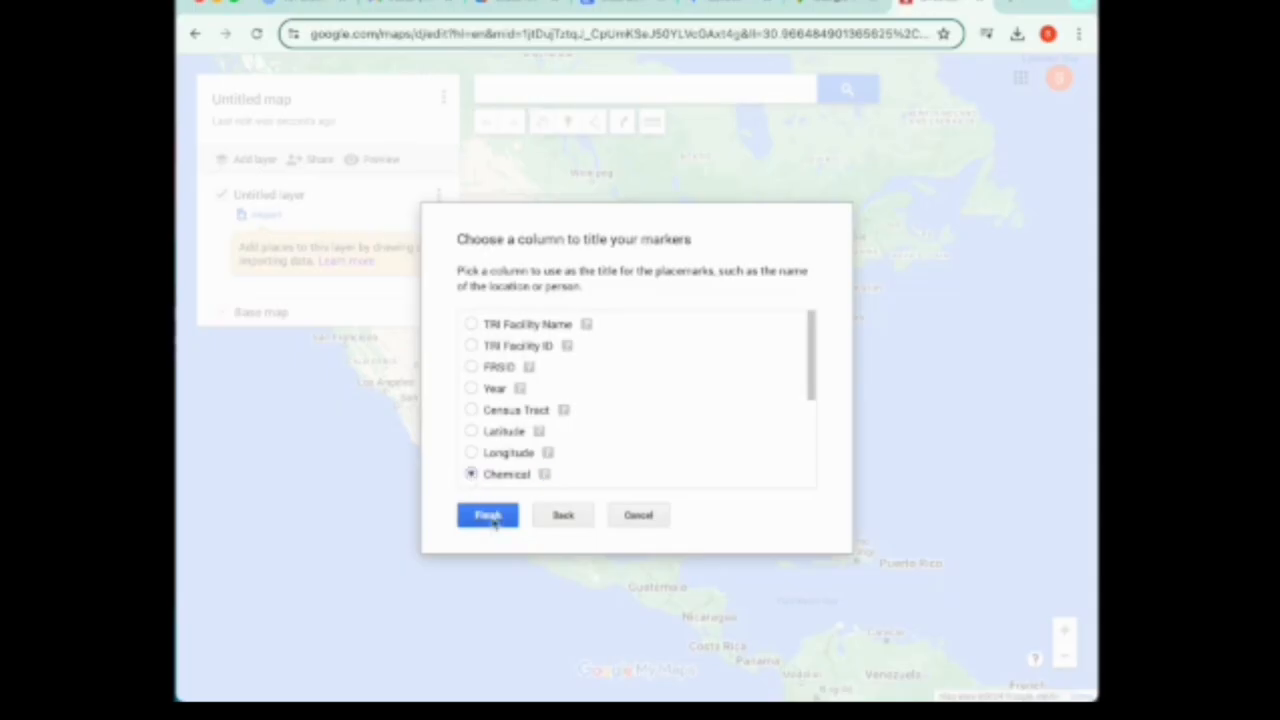
pyautogui.click(489, 516)
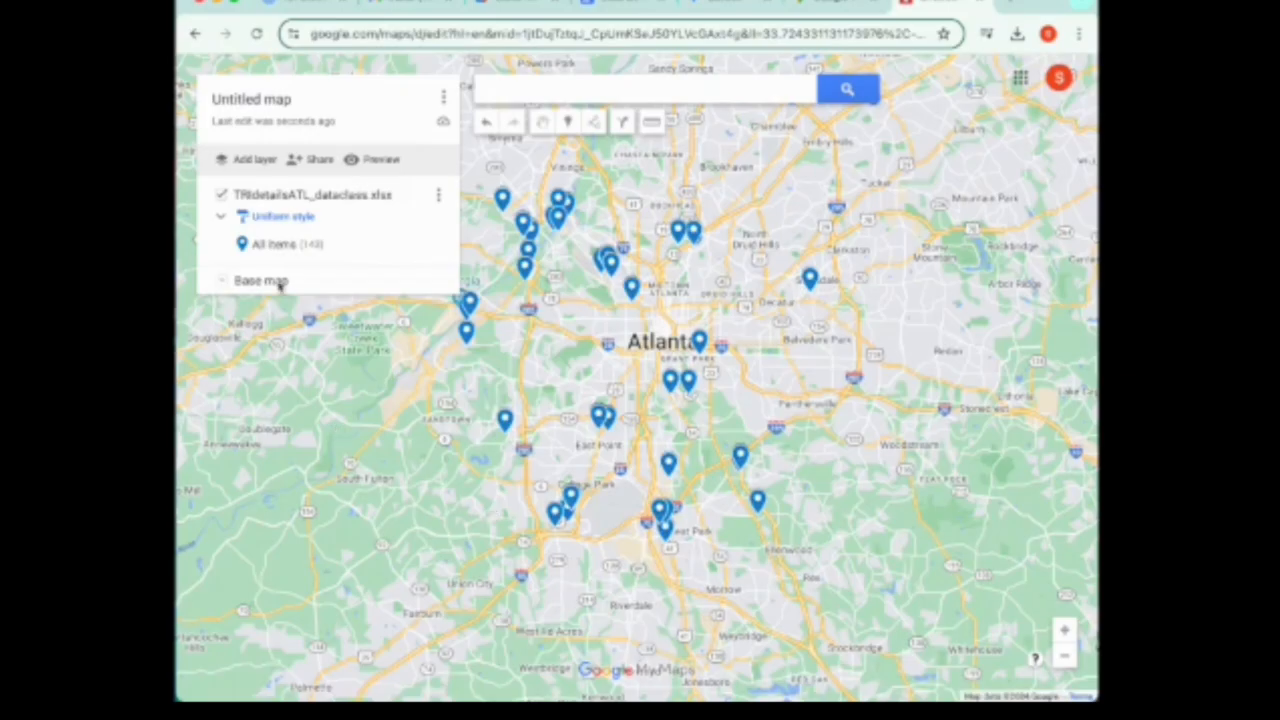
# Step: Style the imported layer's places by the Chemical data column
pyautogui.click(272, 217)
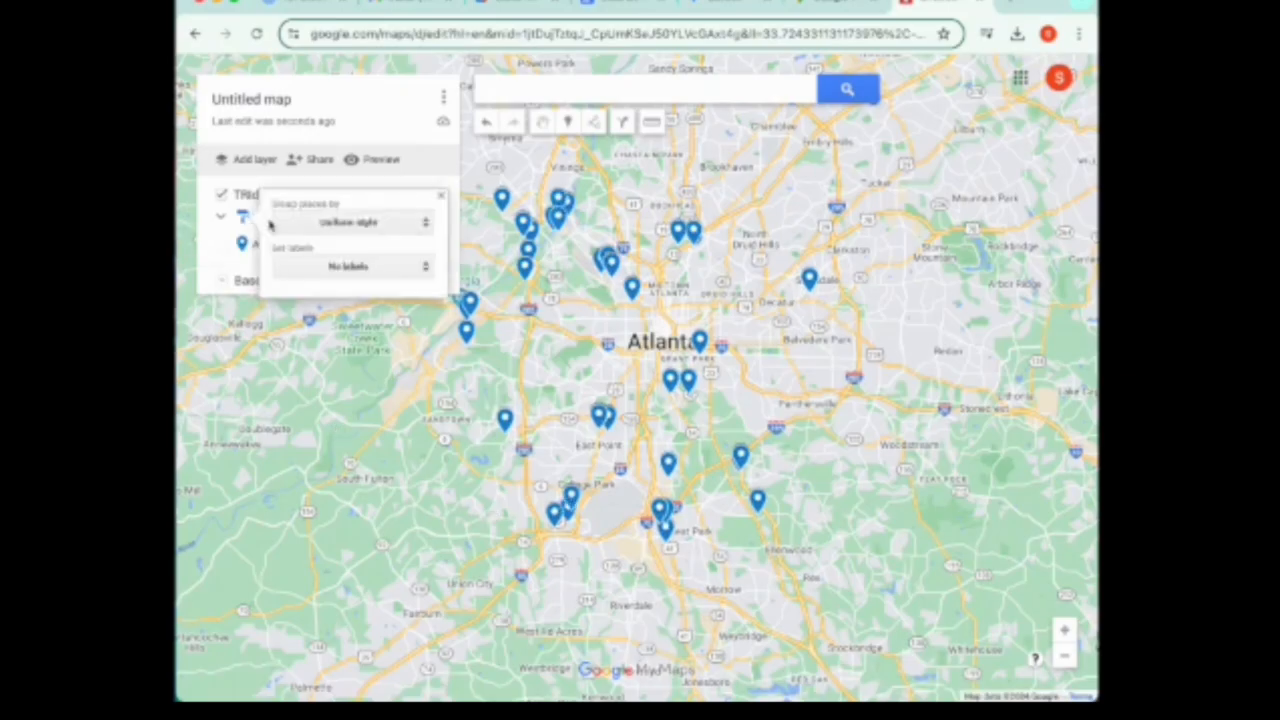
pyautogui.click(424, 224)
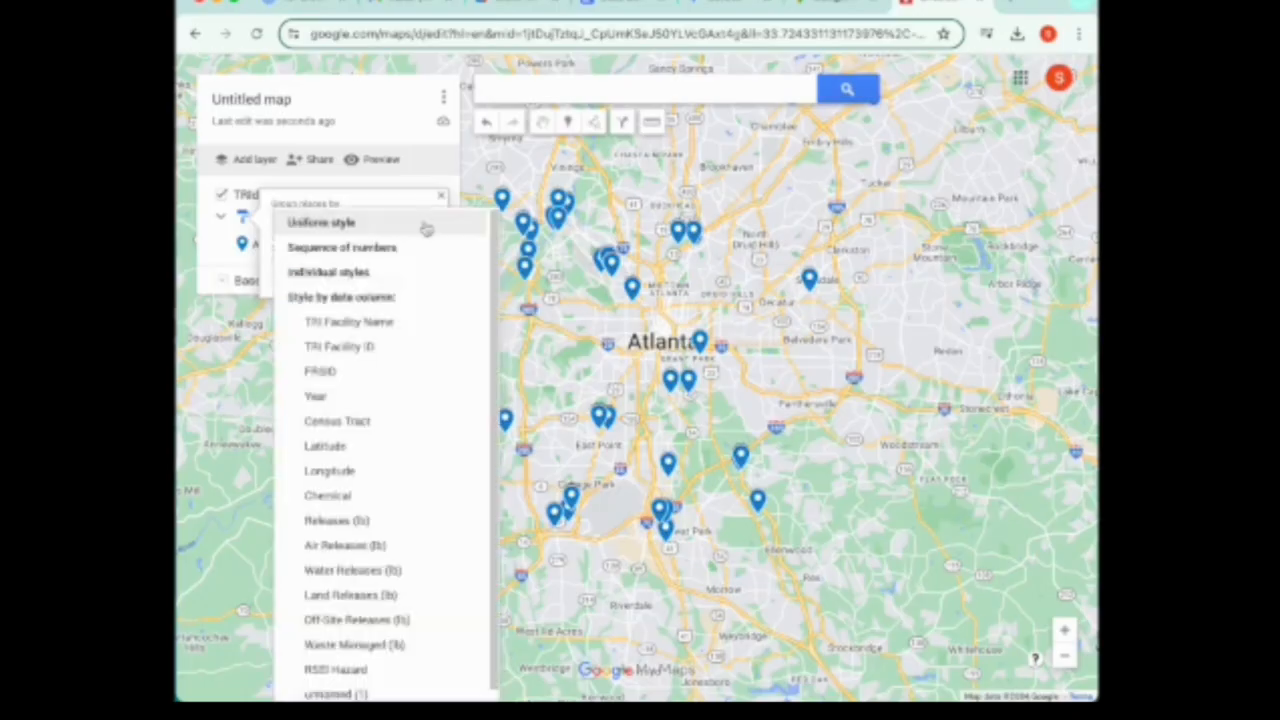
pyautogui.click(391, 500)
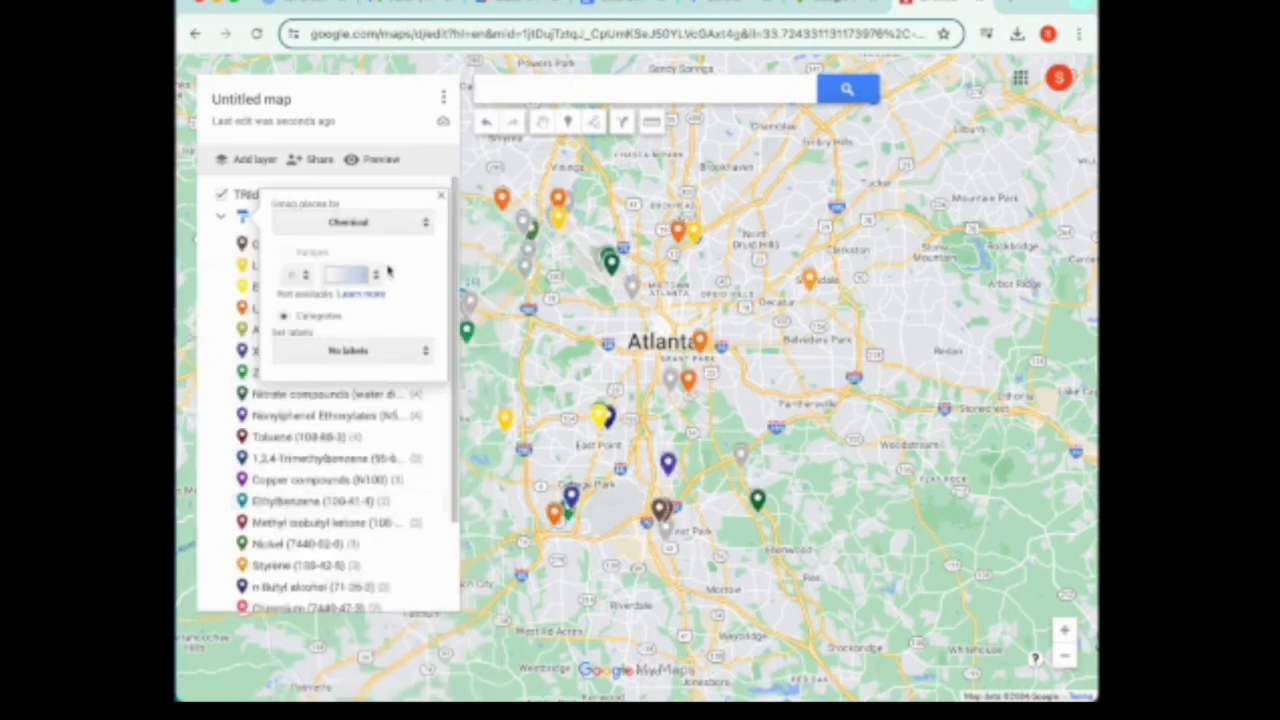
# Step: Try labelling the markers with TRI Facility Name and with Chemical
pyautogui.click(426, 352)
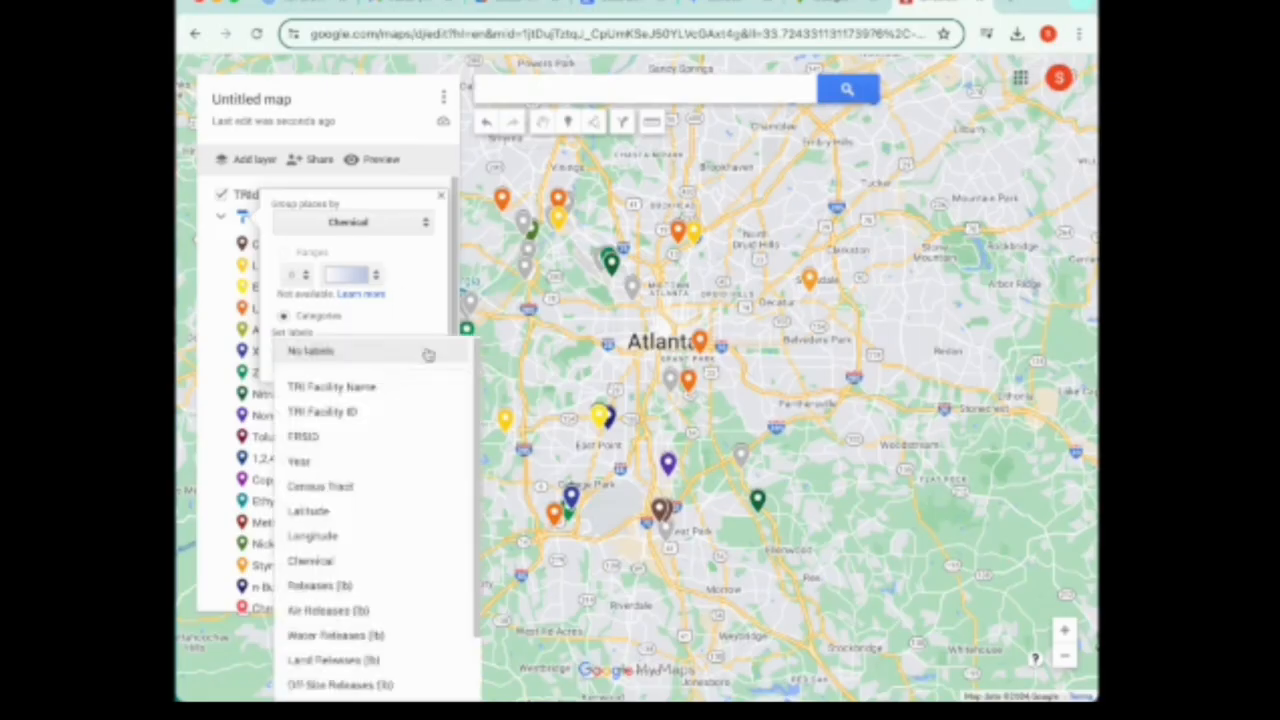
pyautogui.click(417, 386)
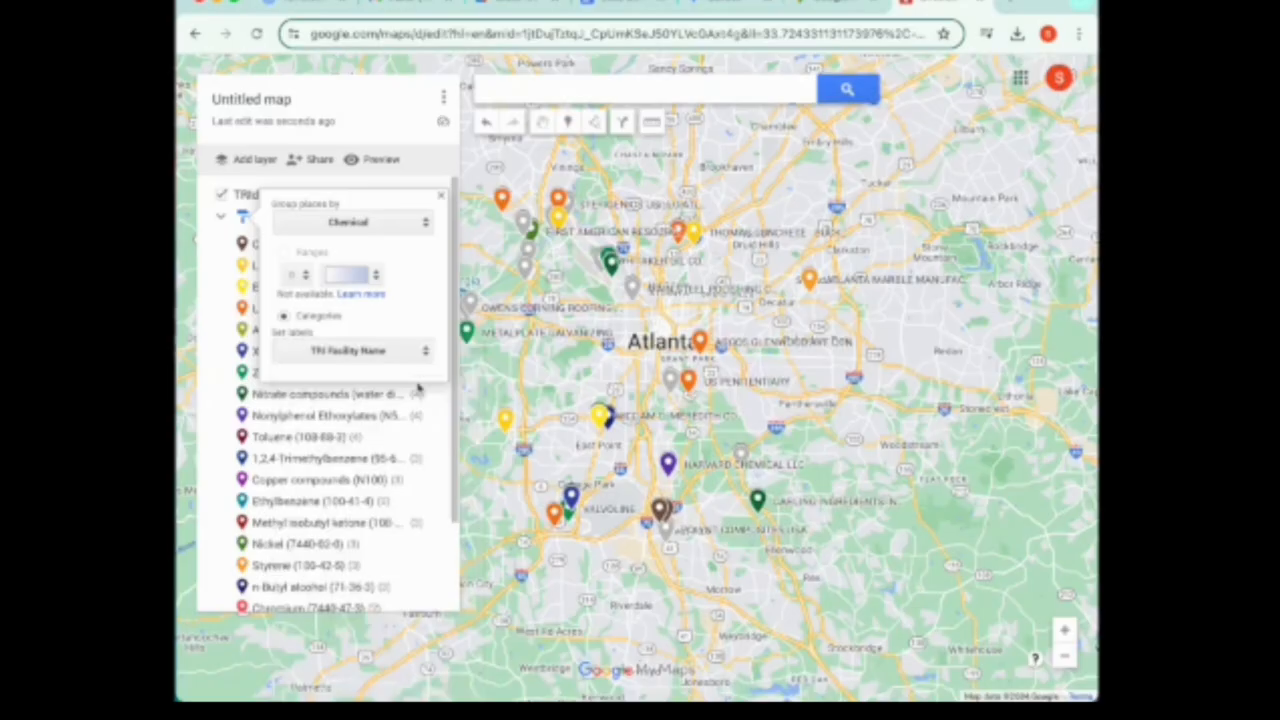
pyautogui.click(422, 355)
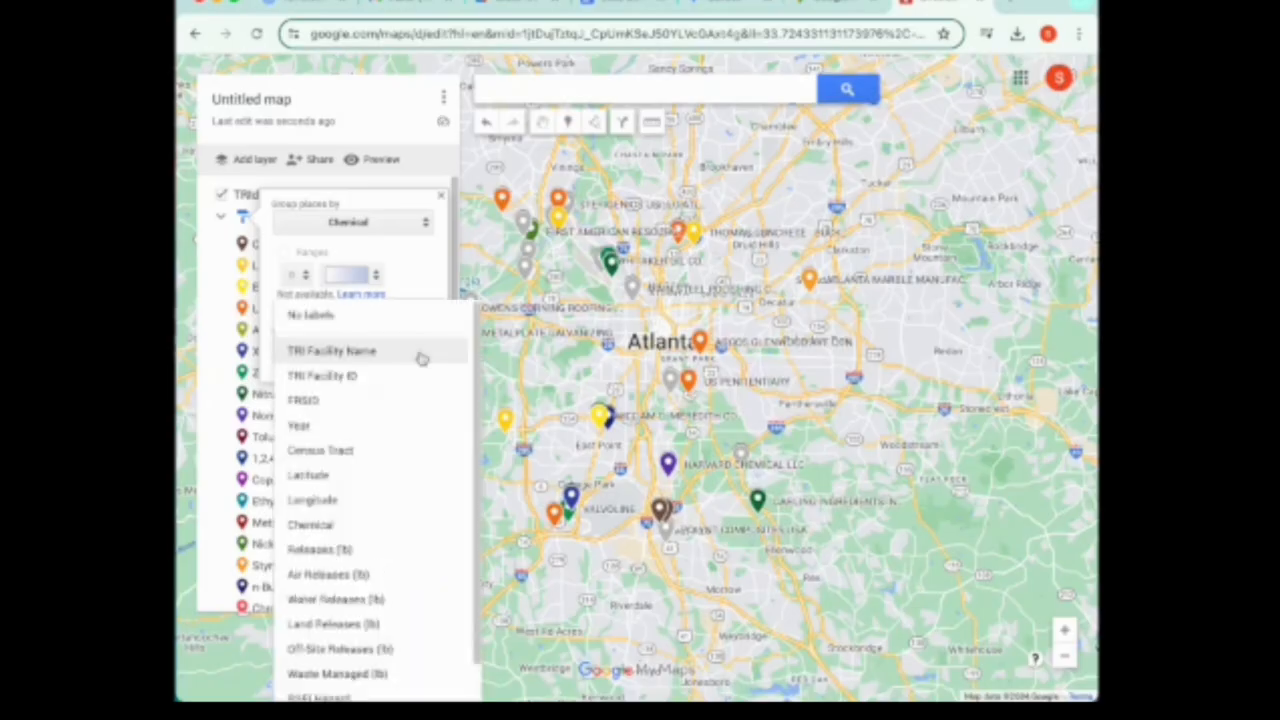
pyautogui.click(394, 525)
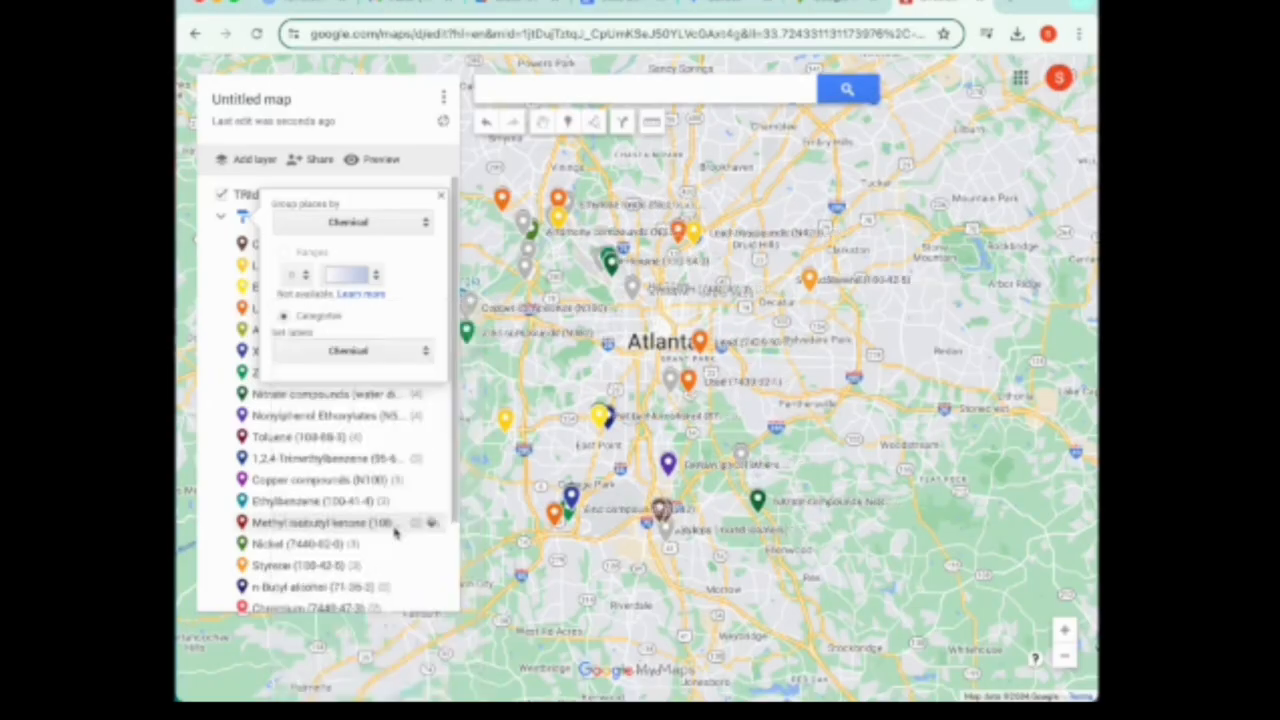
# Step: Set the marker labels to Releases (lb) and close the layer's style settings
pyautogui.click(420, 354)
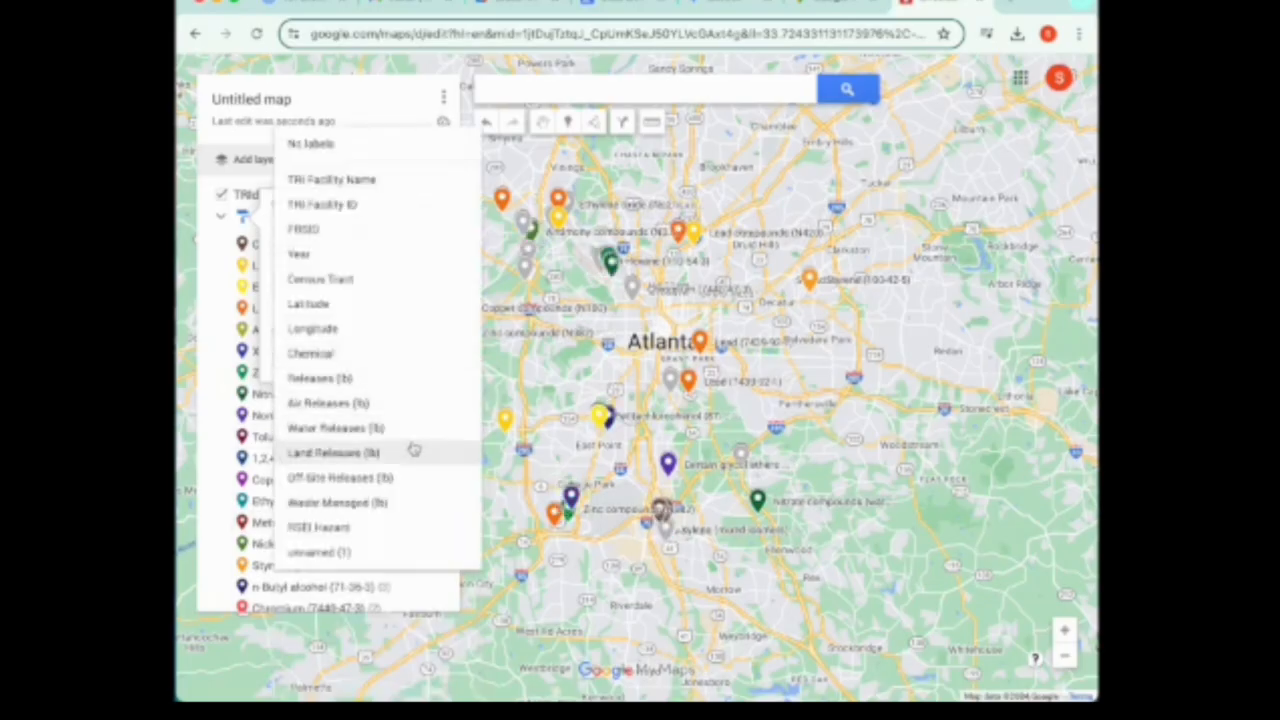
pyautogui.click(415, 380)
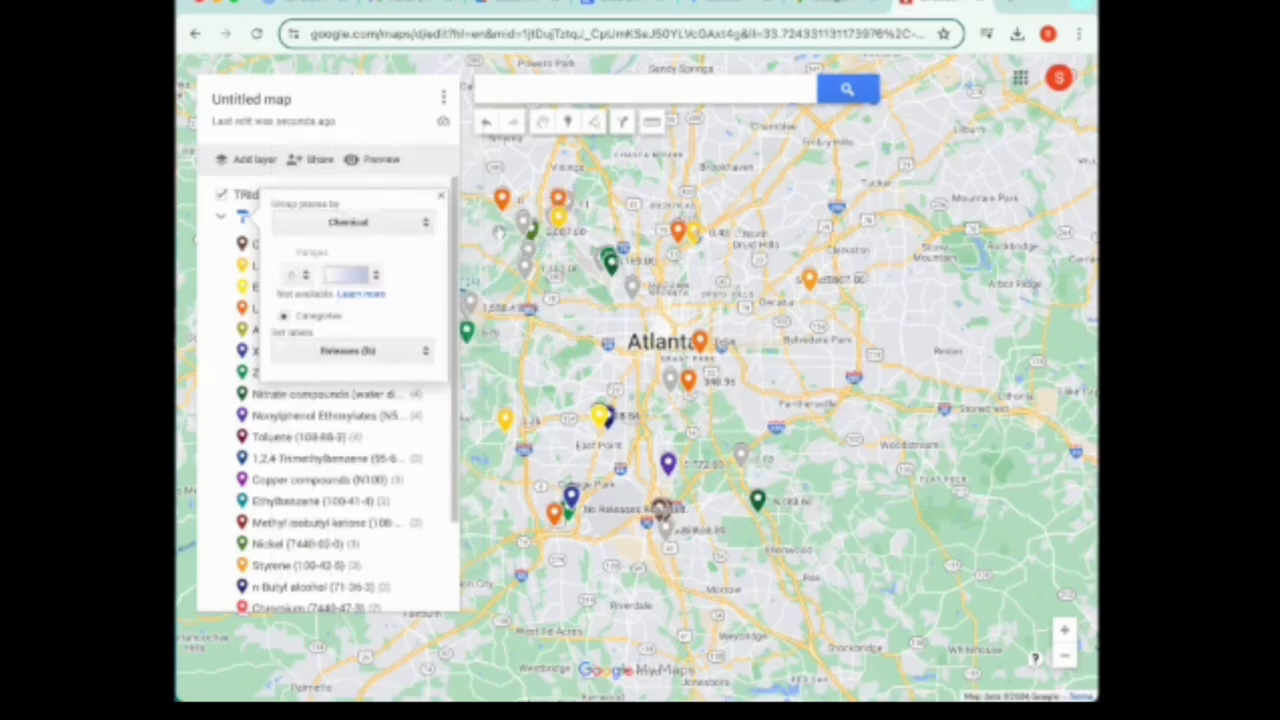
pyautogui.click(441, 195)
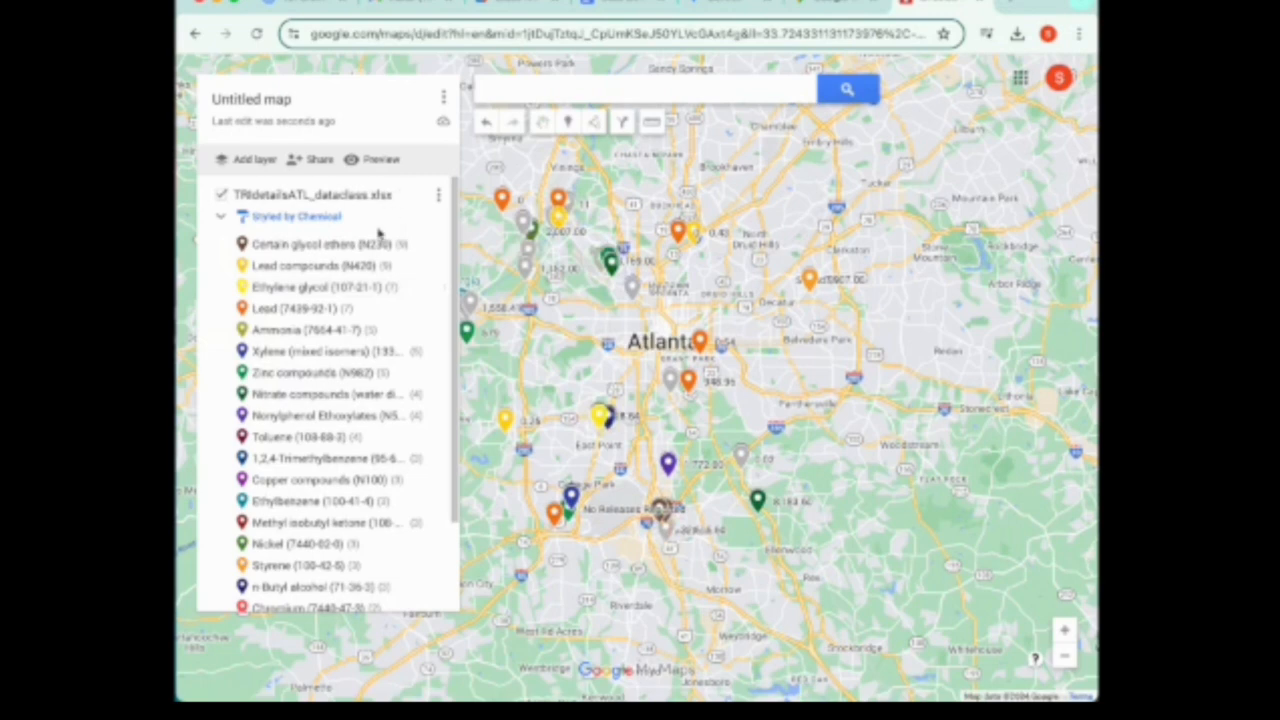
# Step: Review the chemical legend and set the base map to satellite imagery after trying the dark and light styles
pyautogui.scroll(-1, 366, 258)
pyautogui.scroll(-2, 366, 260)
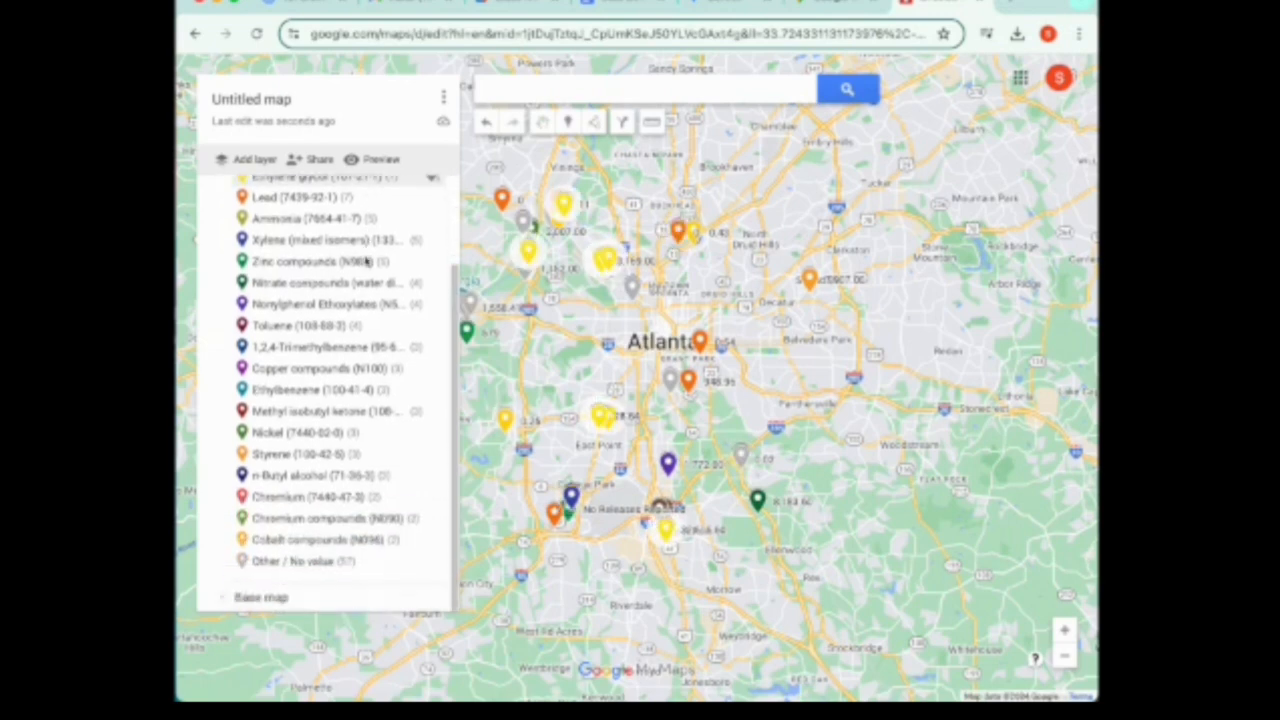
pyautogui.scroll(2, 366, 260)
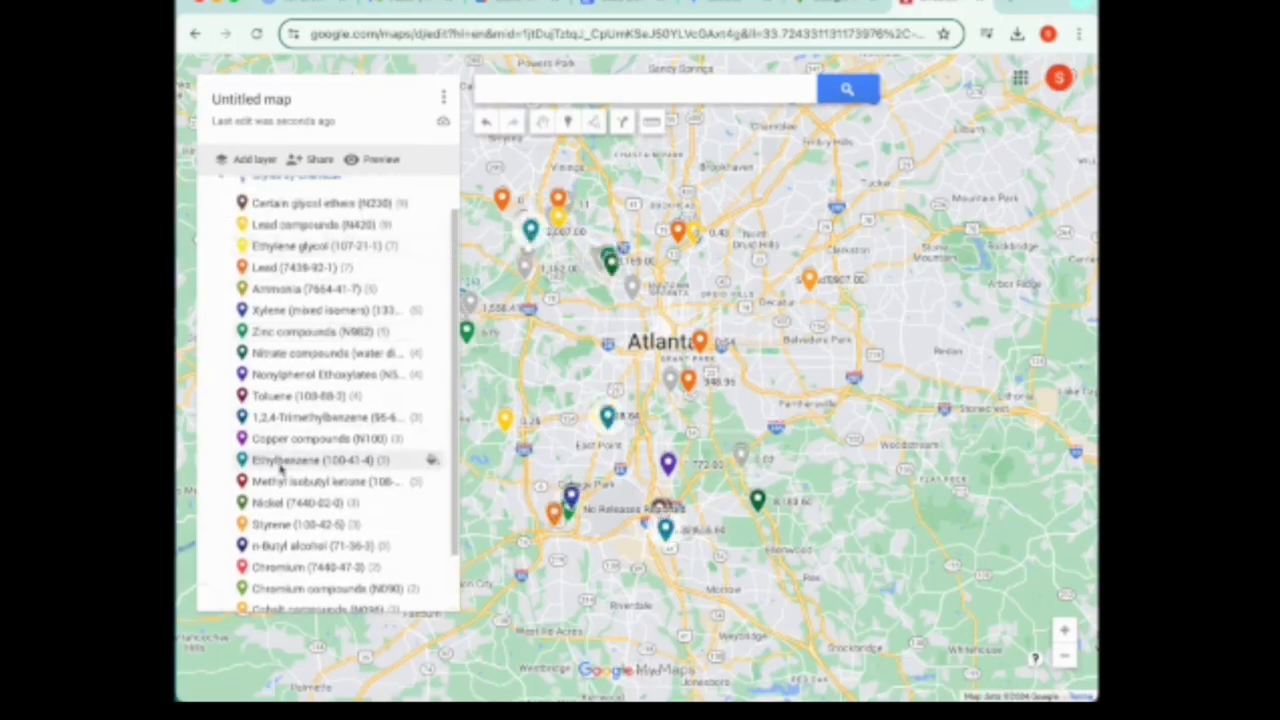
pyautogui.scroll(-2, 430, 454)
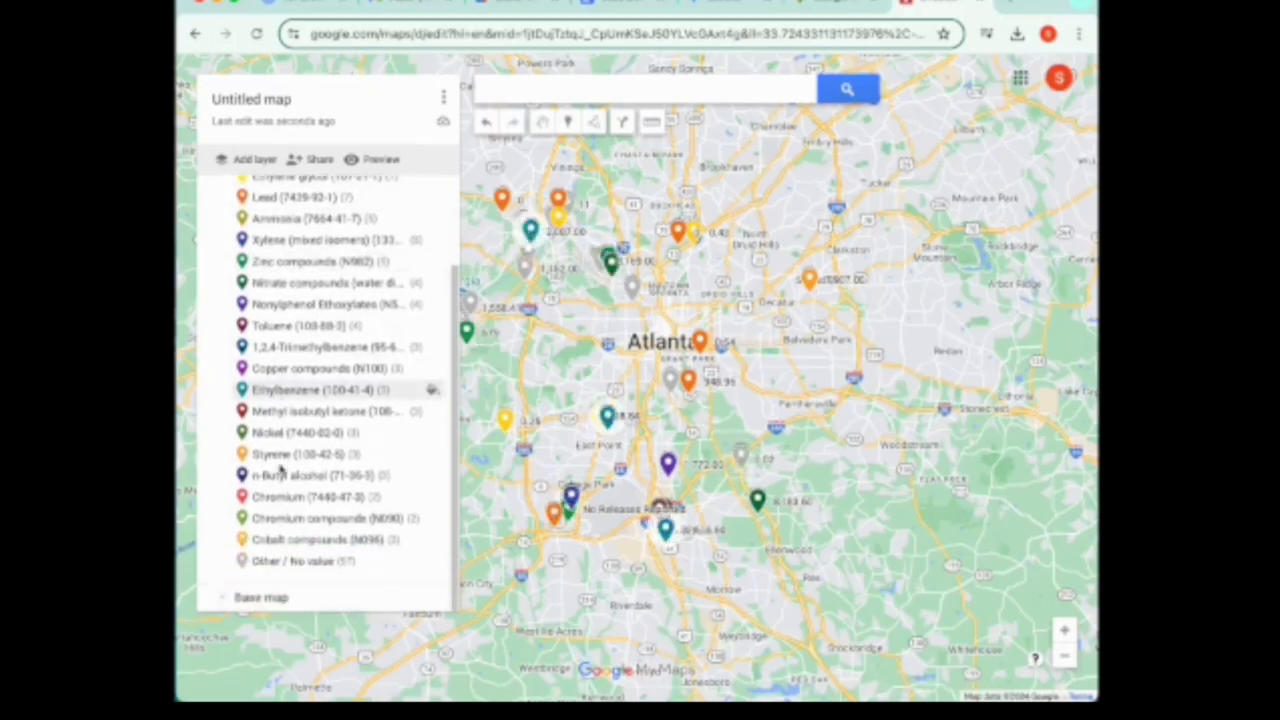
pyautogui.click(223, 597)
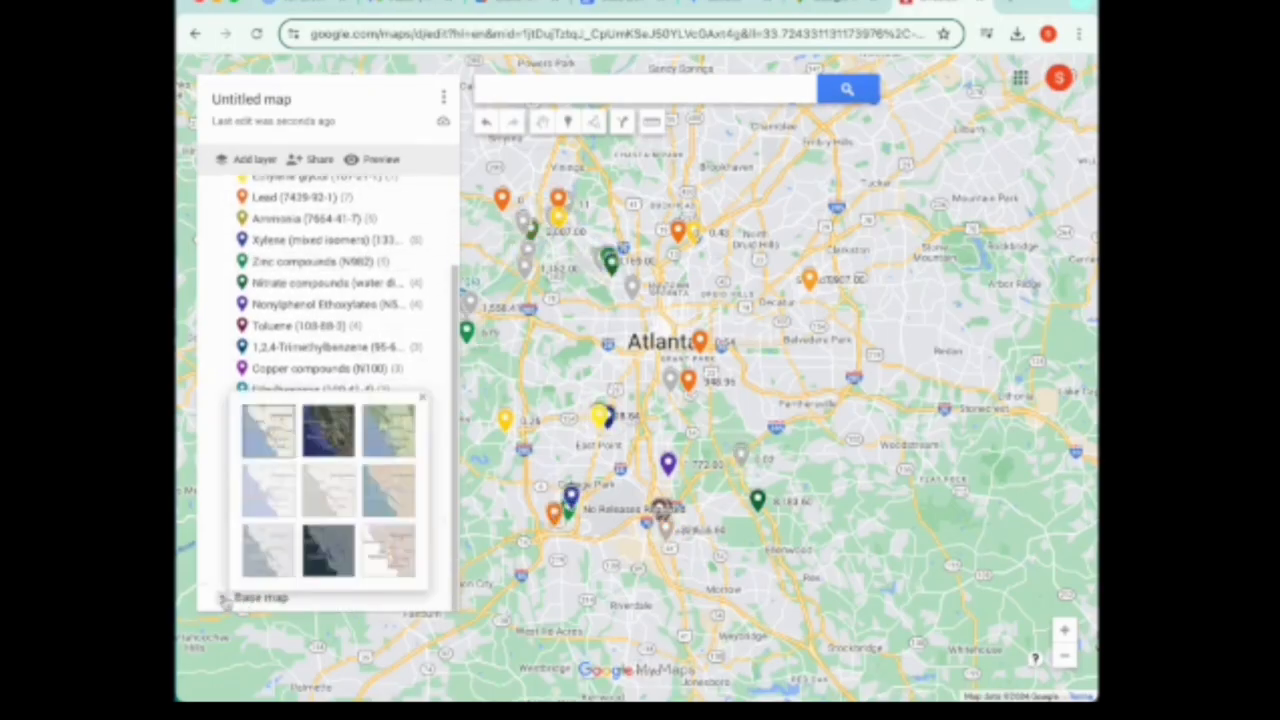
pyautogui.click(320, 440)
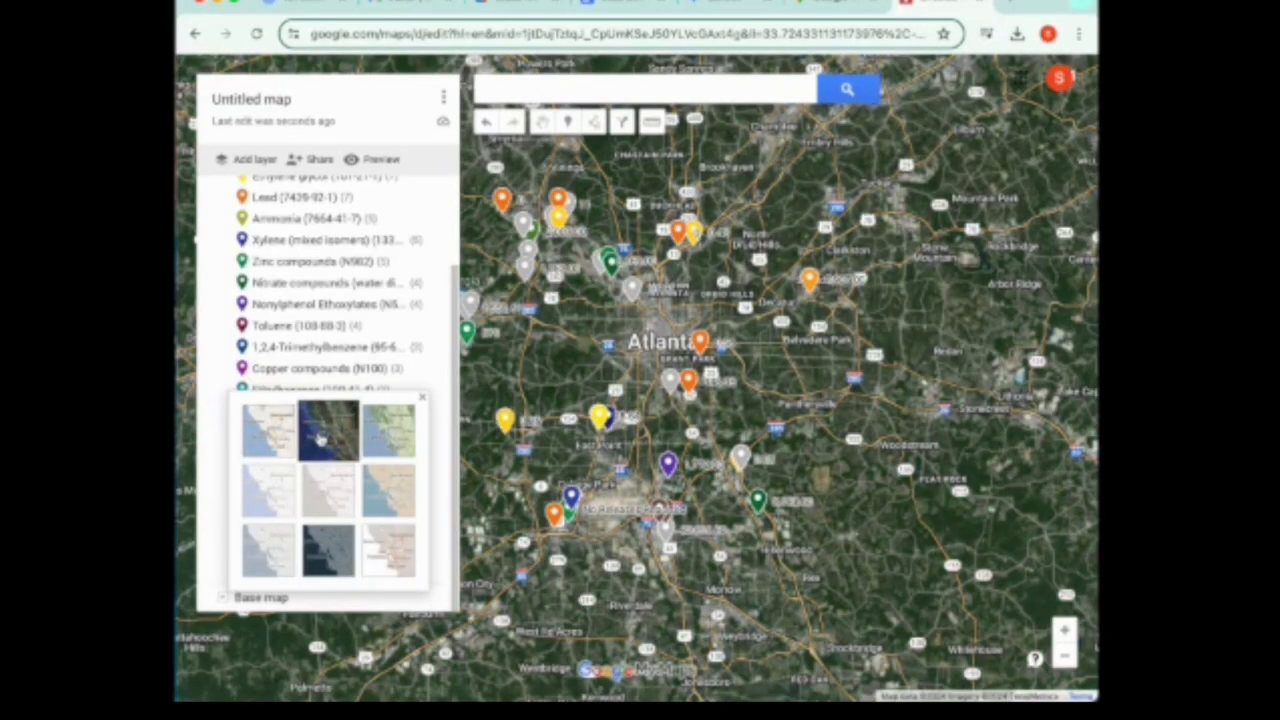
pyautogui.click(311, 538)
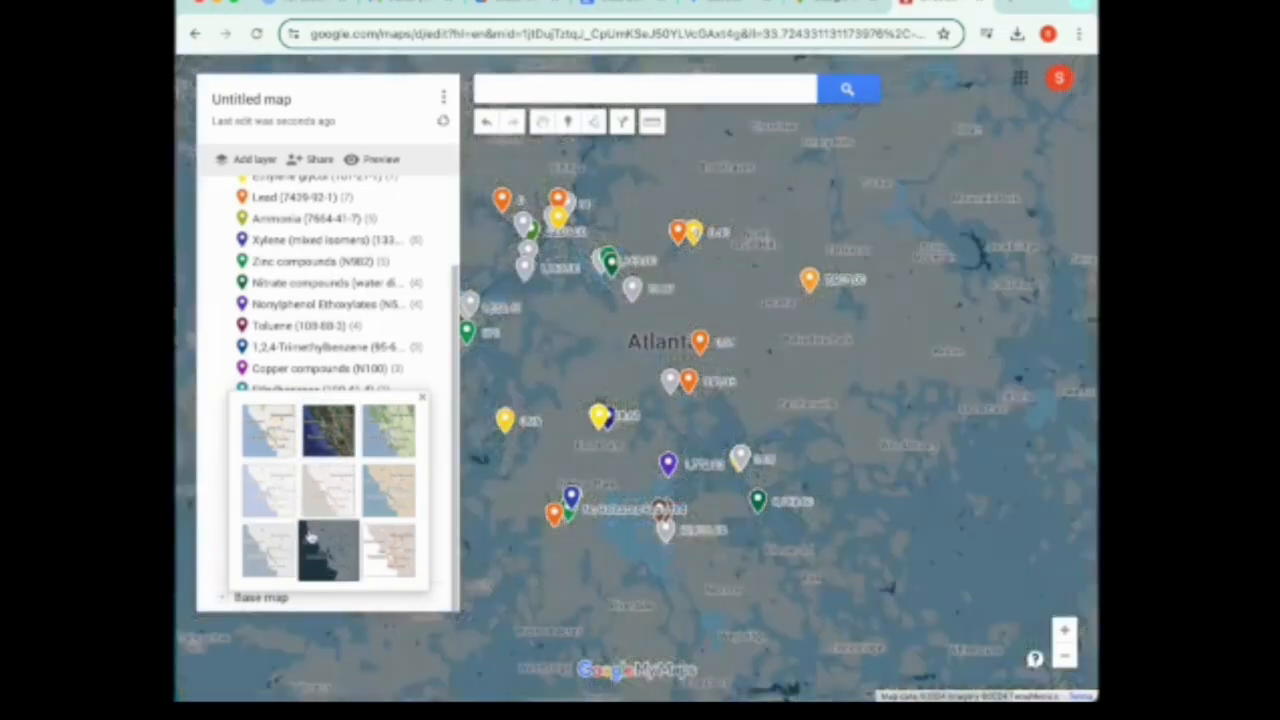
pyautogui.click(279, 502)
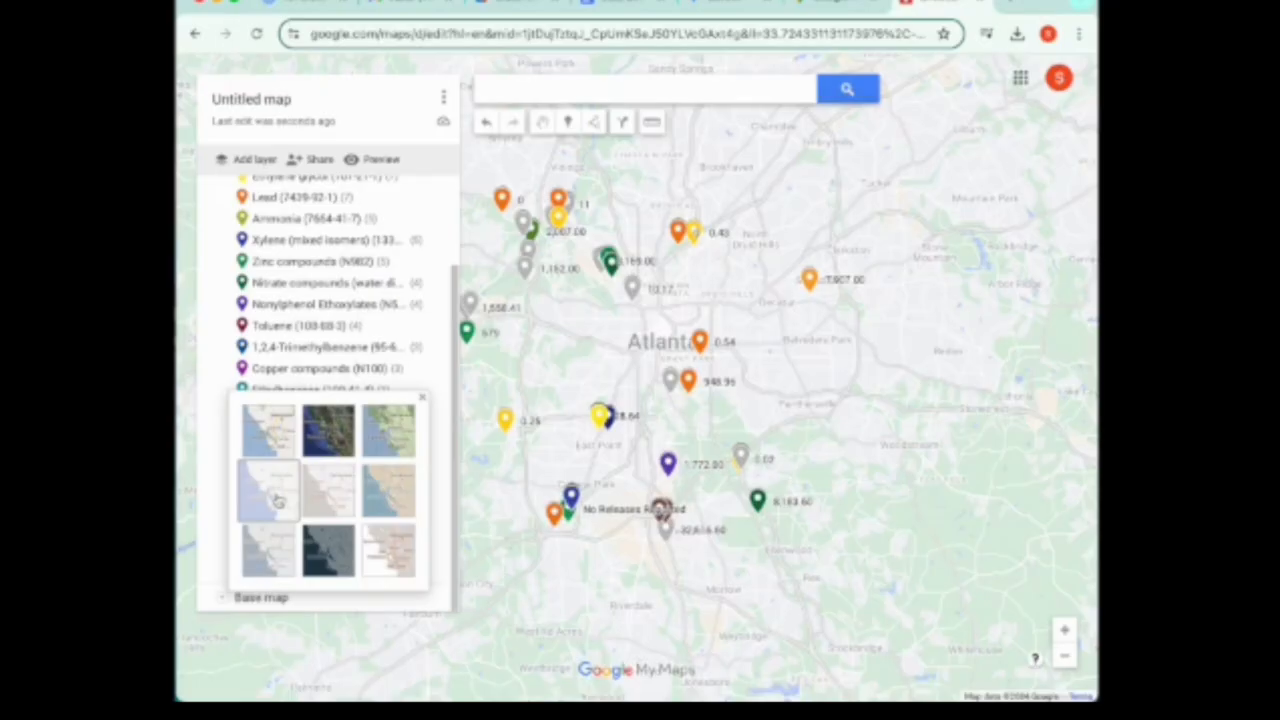
pyautogui.click(313, 437)
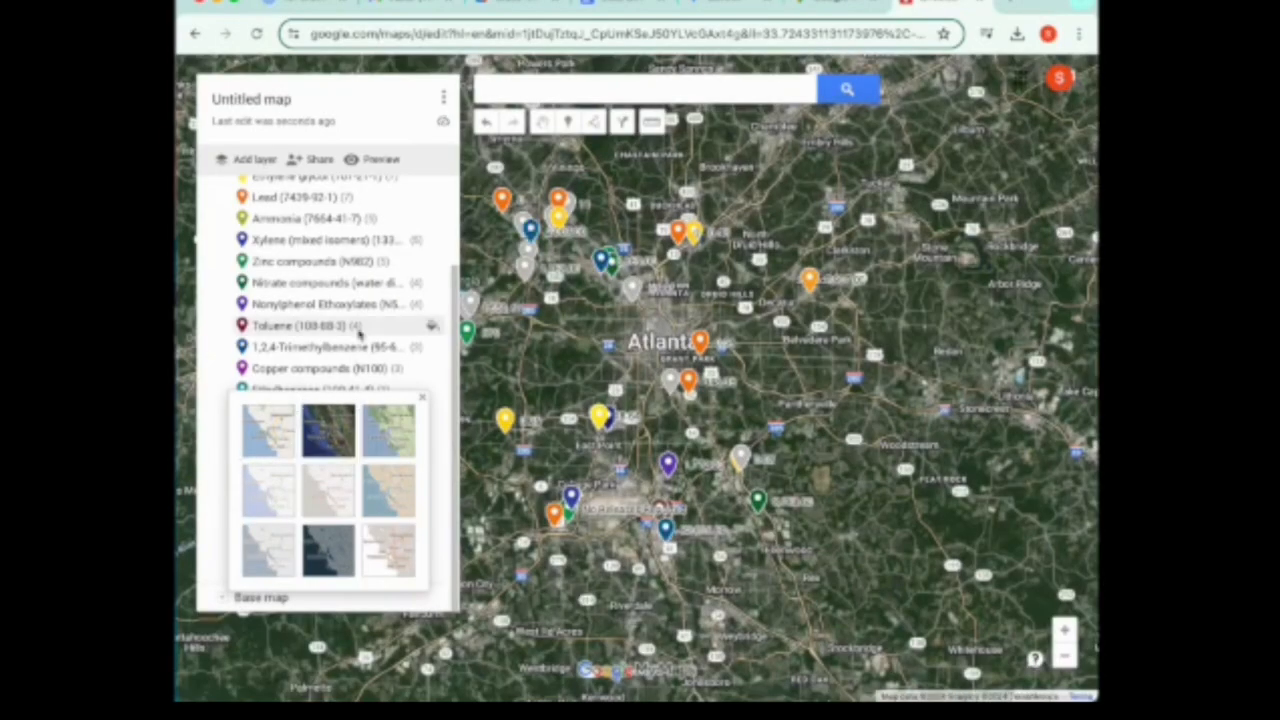
pyautogui.click(428, 395)
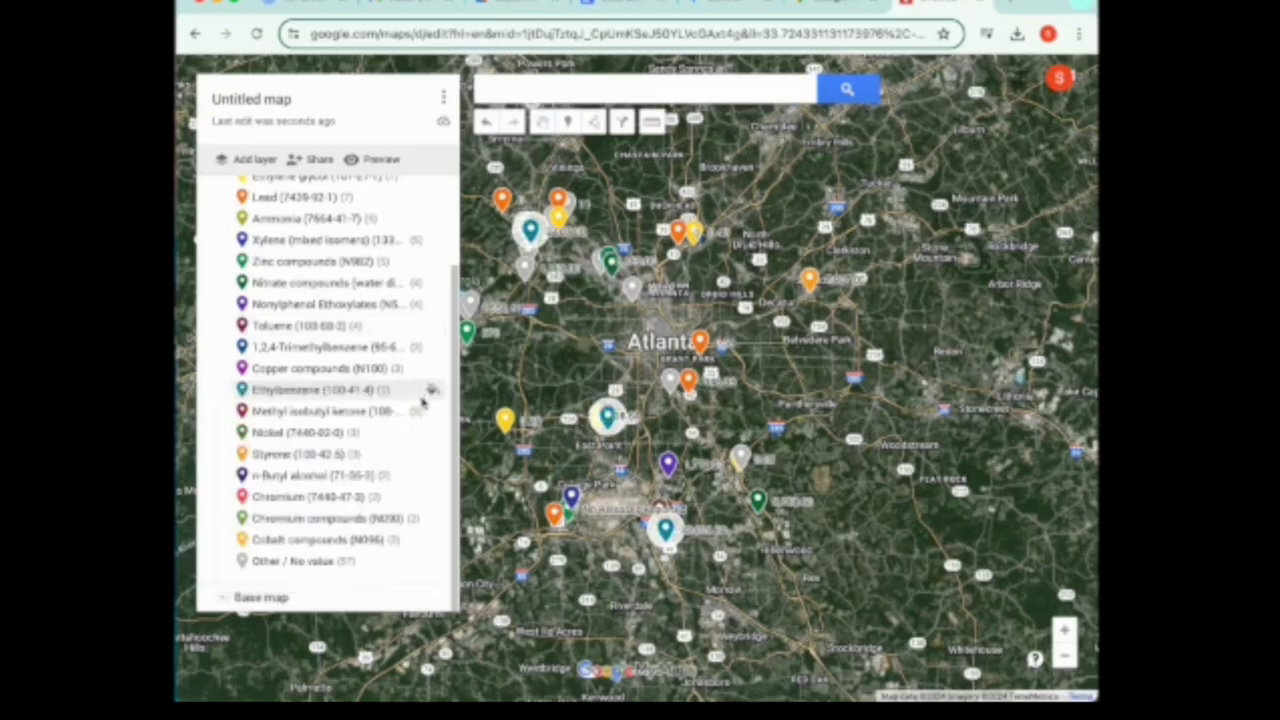
# Step: Rename the untitled map as "TRI Data Class" and save the title
pyautogui.click(254, 102)
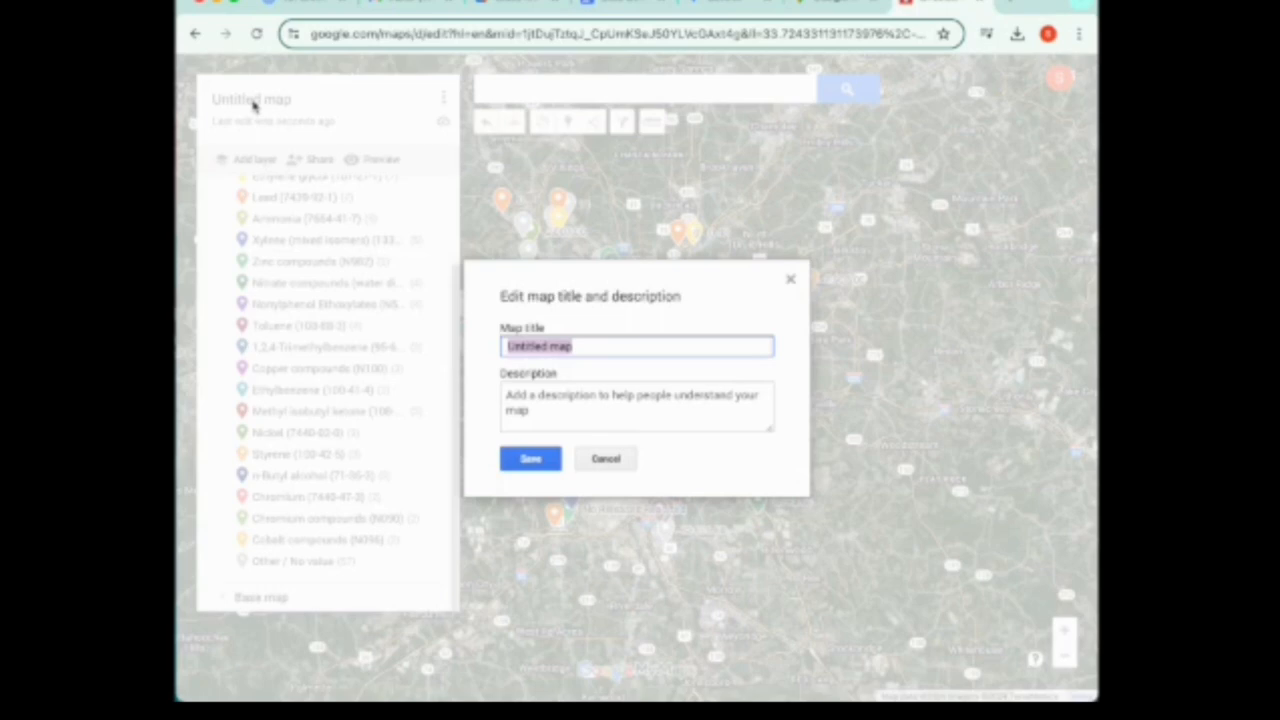
pyautogui.write('TRI Adst')
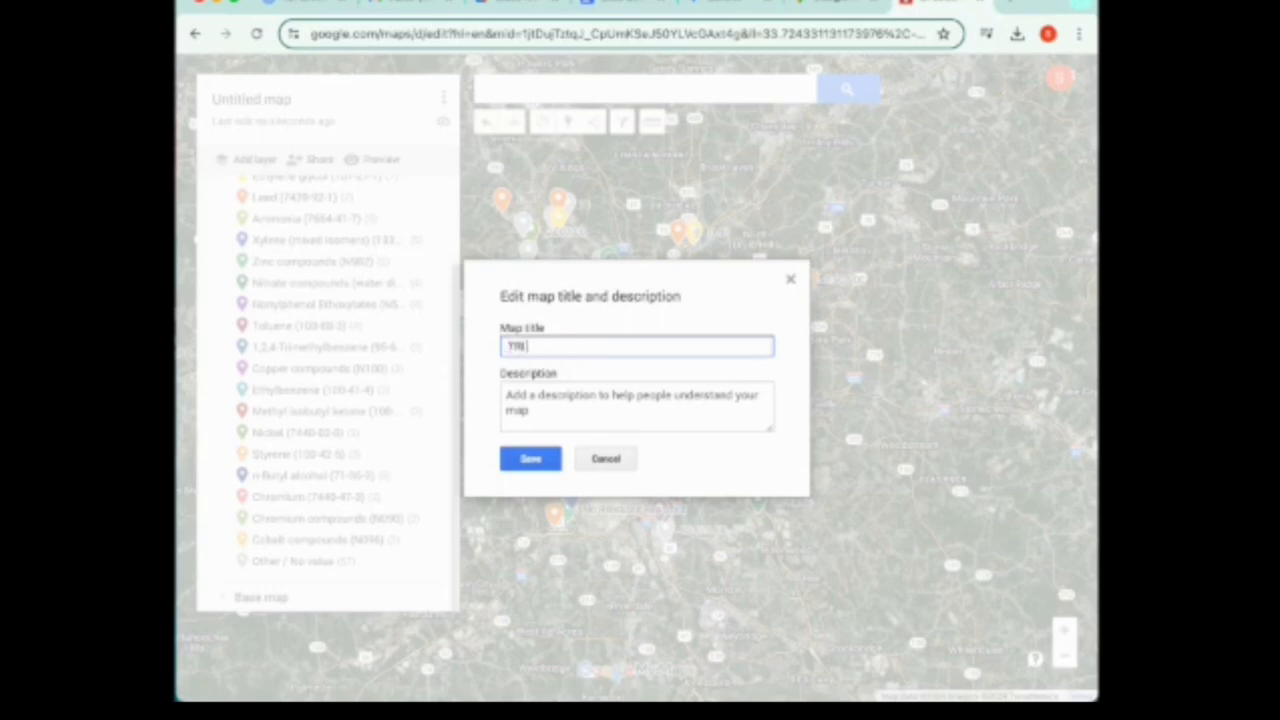
pyautogui.write('a')
pyautogui.press('BackSpace')
pyautogui.press('BackSpace')
pyautogui.press('BackSpace')
pyautogui.press('BackSpace')
pyautogui.press('BackSpace')
pyautogui.write('Data Class')
pyautogui.click(529, 462)
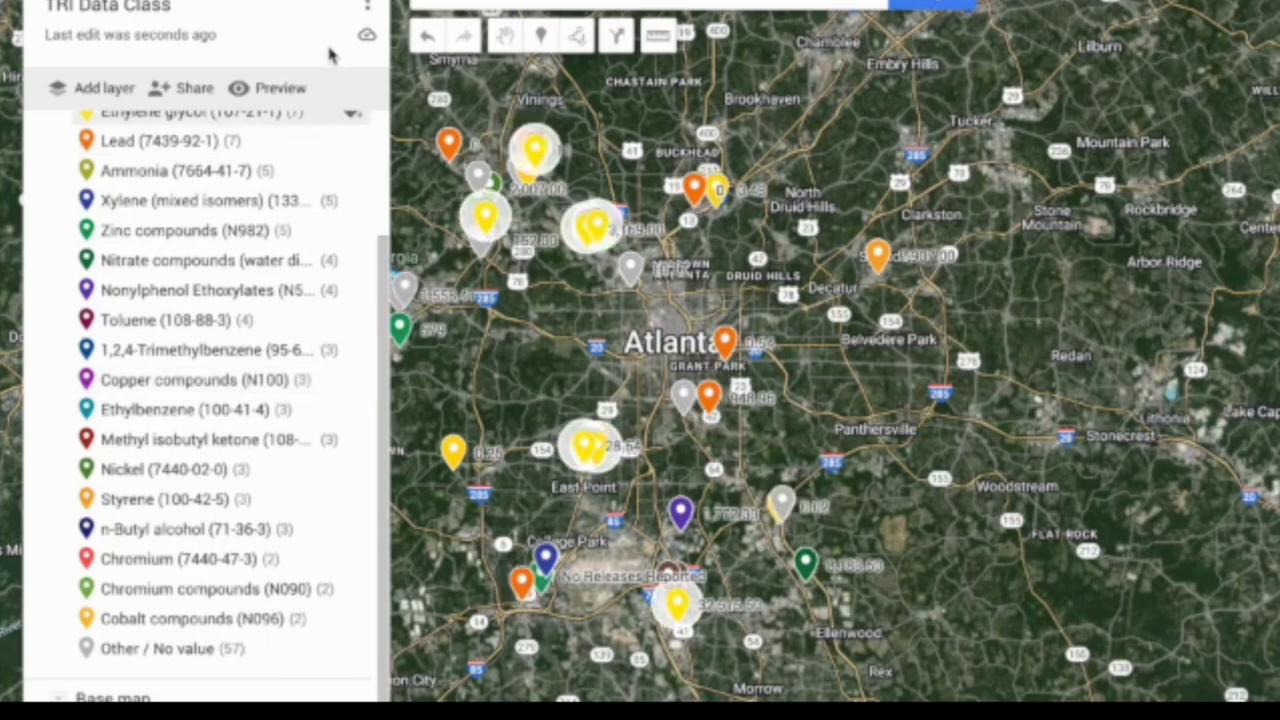
# Step: Open the TRI Data Class map in Google Earth
pyautogui.click(368, 8)
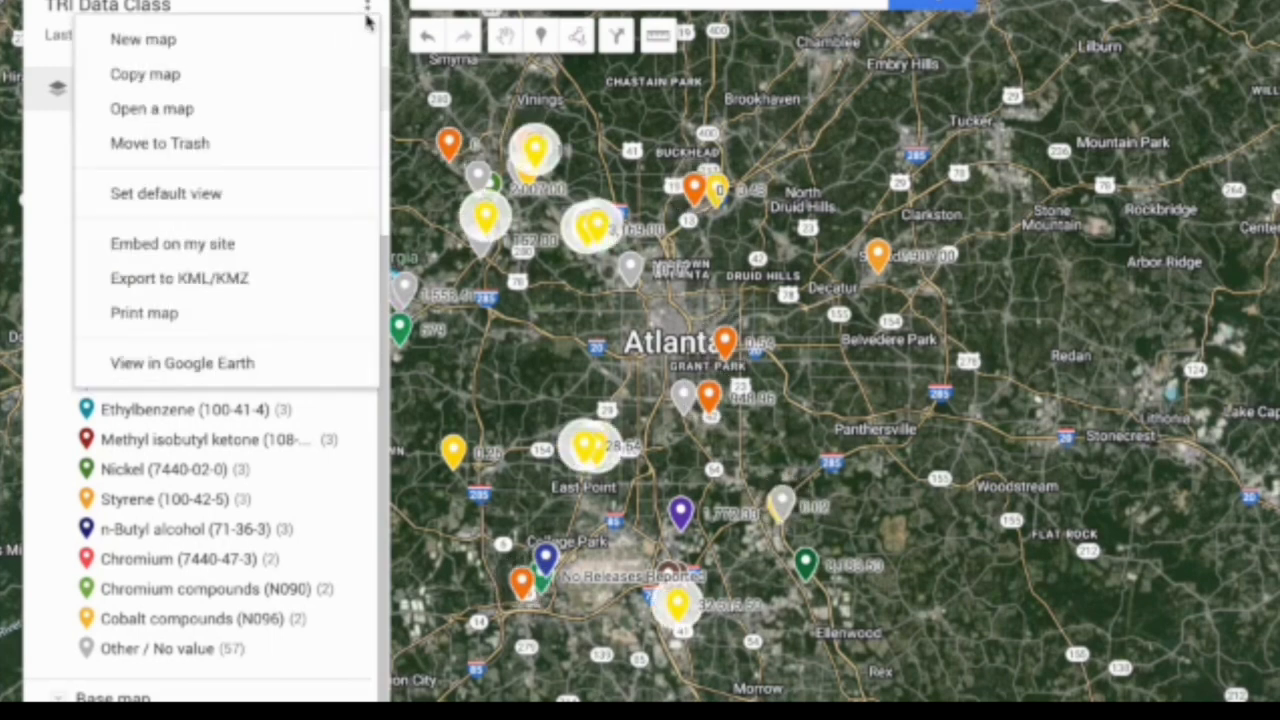
pyautogui.click(238, 363)
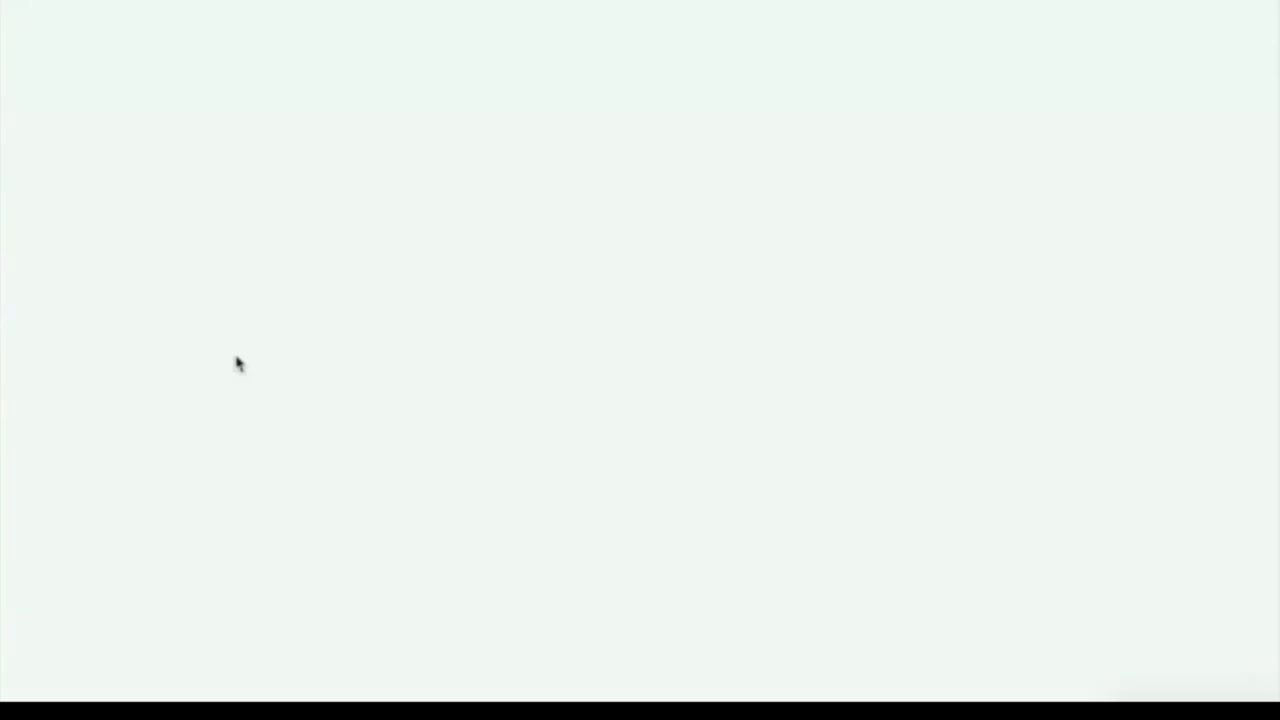
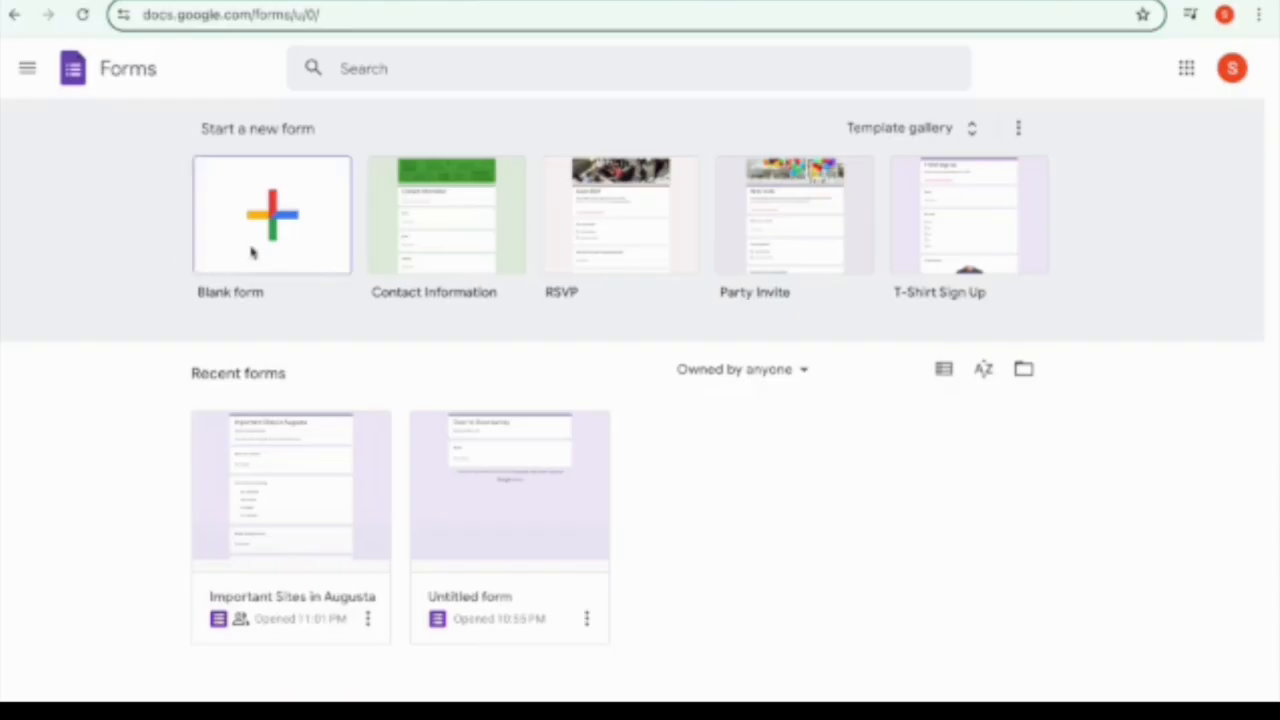
# Step: Open the recent untitled form containing the Door to Door survey and add a new question below Name
pyautogui.click(489, 614)
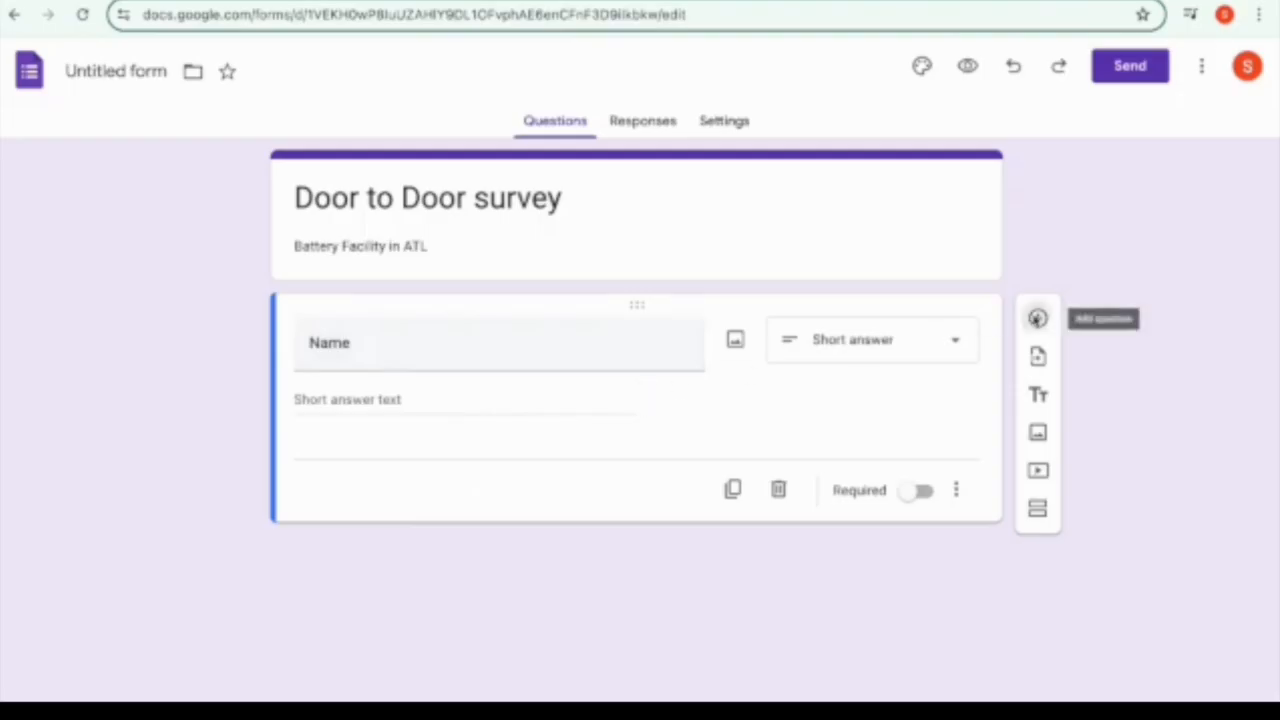
pyautogui.click(1037, 318)
# Step: Retitle the survey's Name question as "First Name"
pyautogui.click(354, 343)
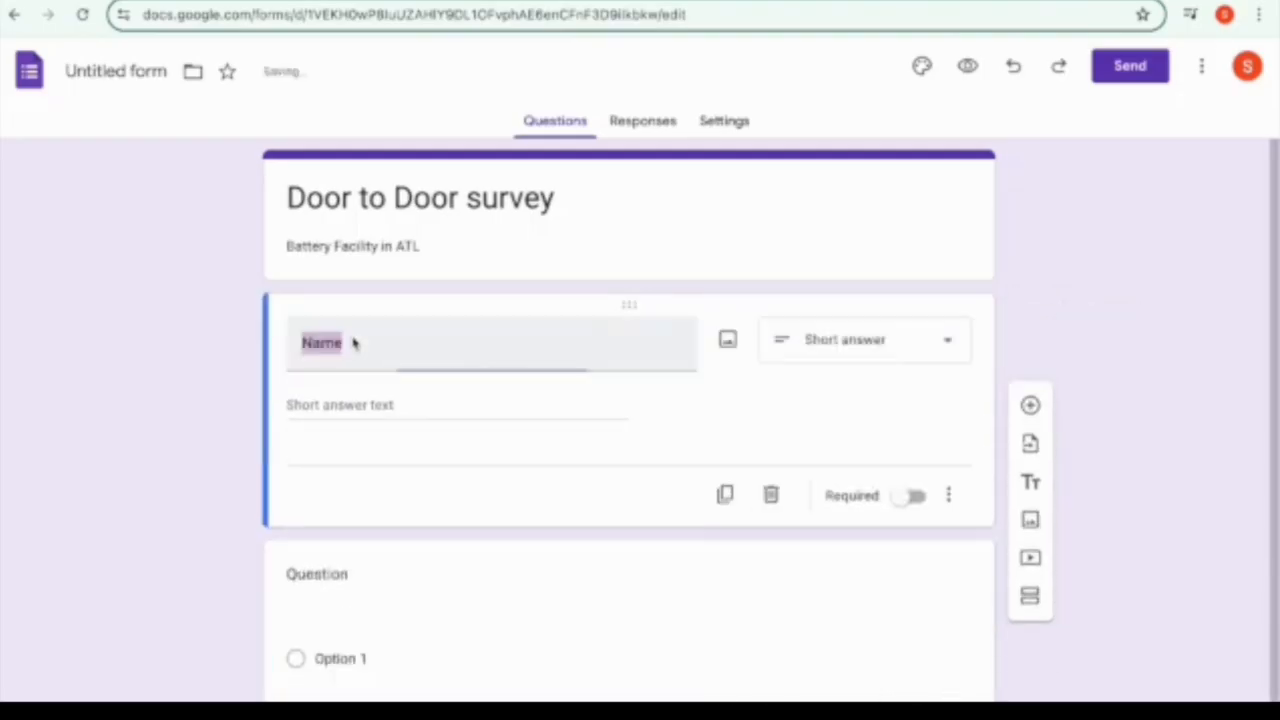
pyautogui.click(356, 344)
pyautogui.write(':')
pyautogui.press('BackSpace')
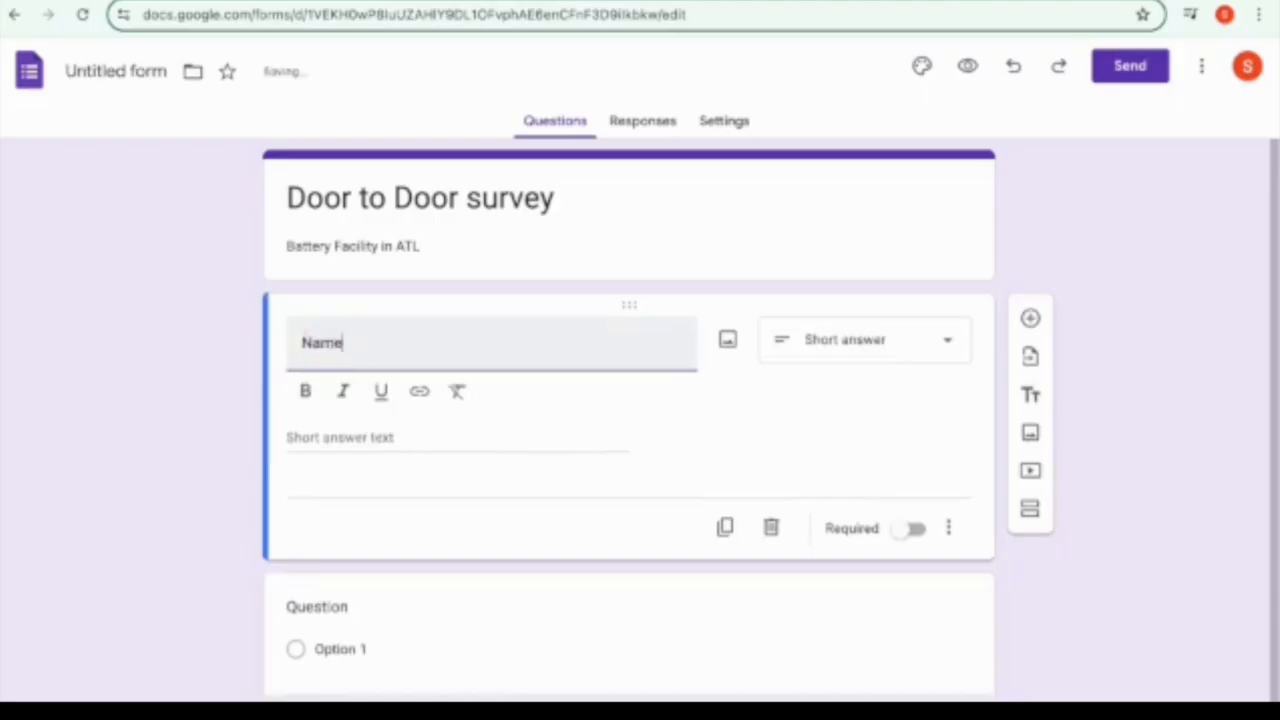
pyautogui.write('First')
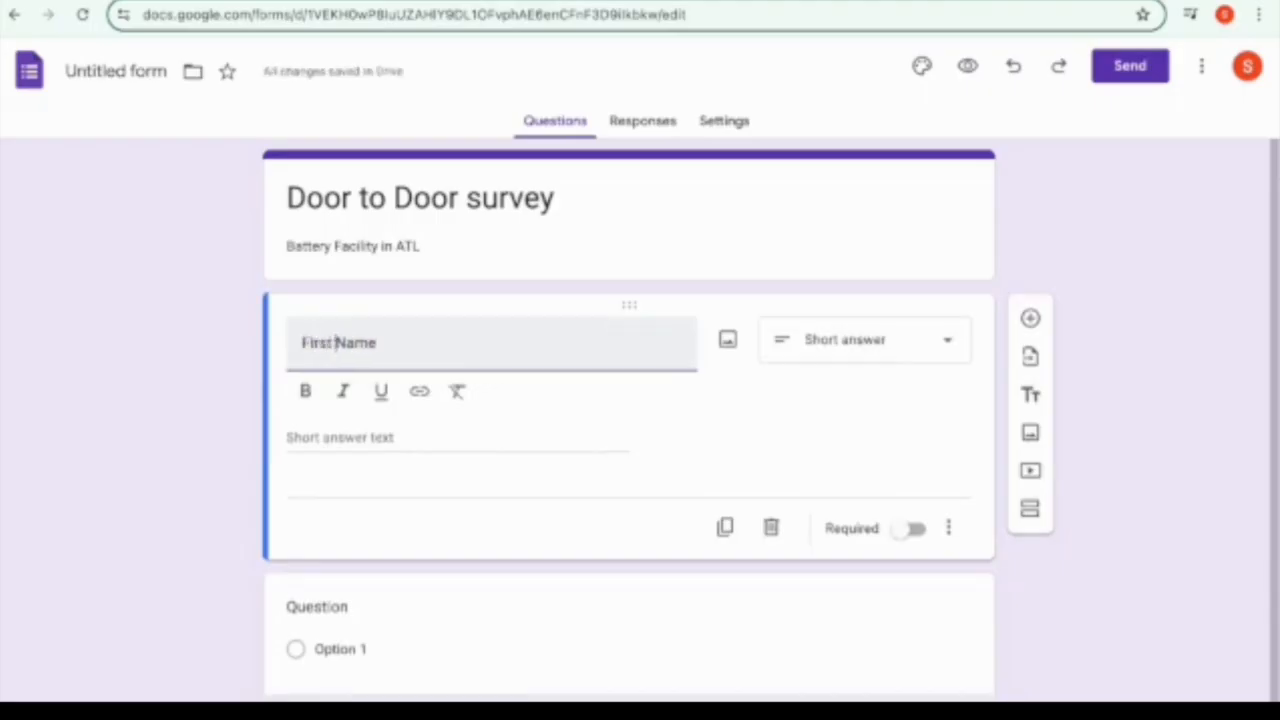
# Step: Title the blank question below First Name "Last Name"
pyautogui.click(320, 629)
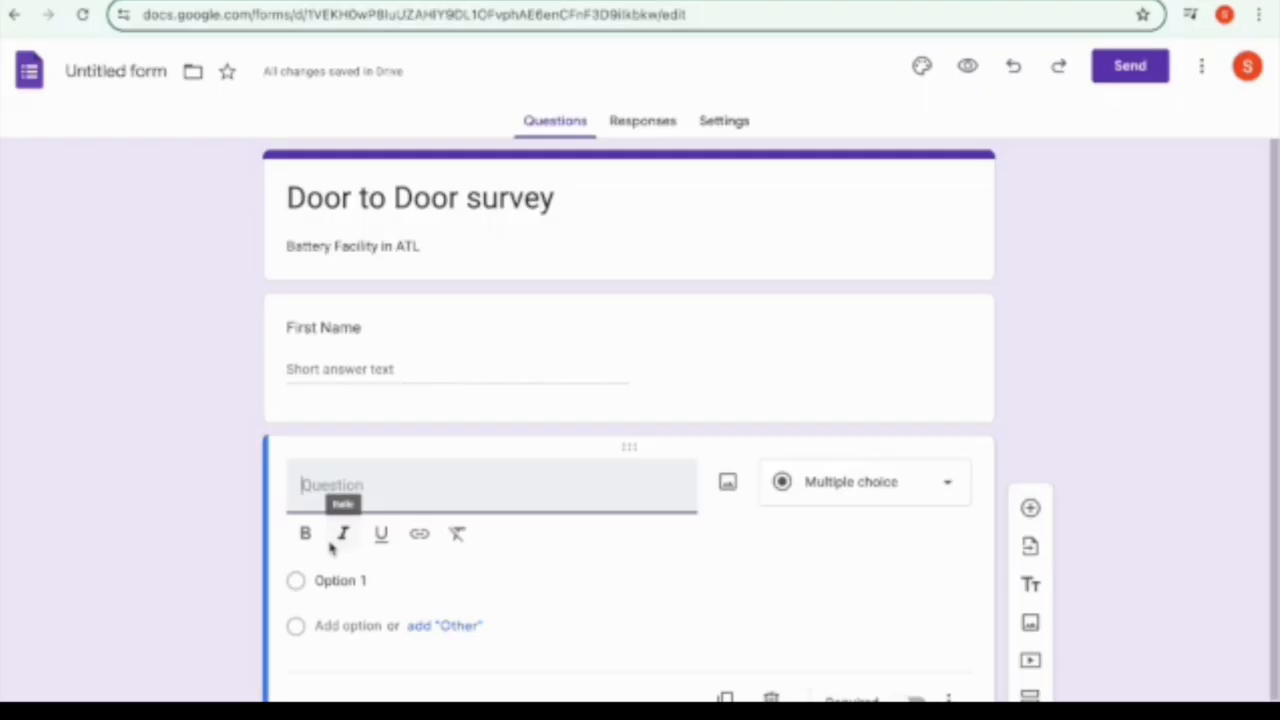
pyautogui.write('Last Name')
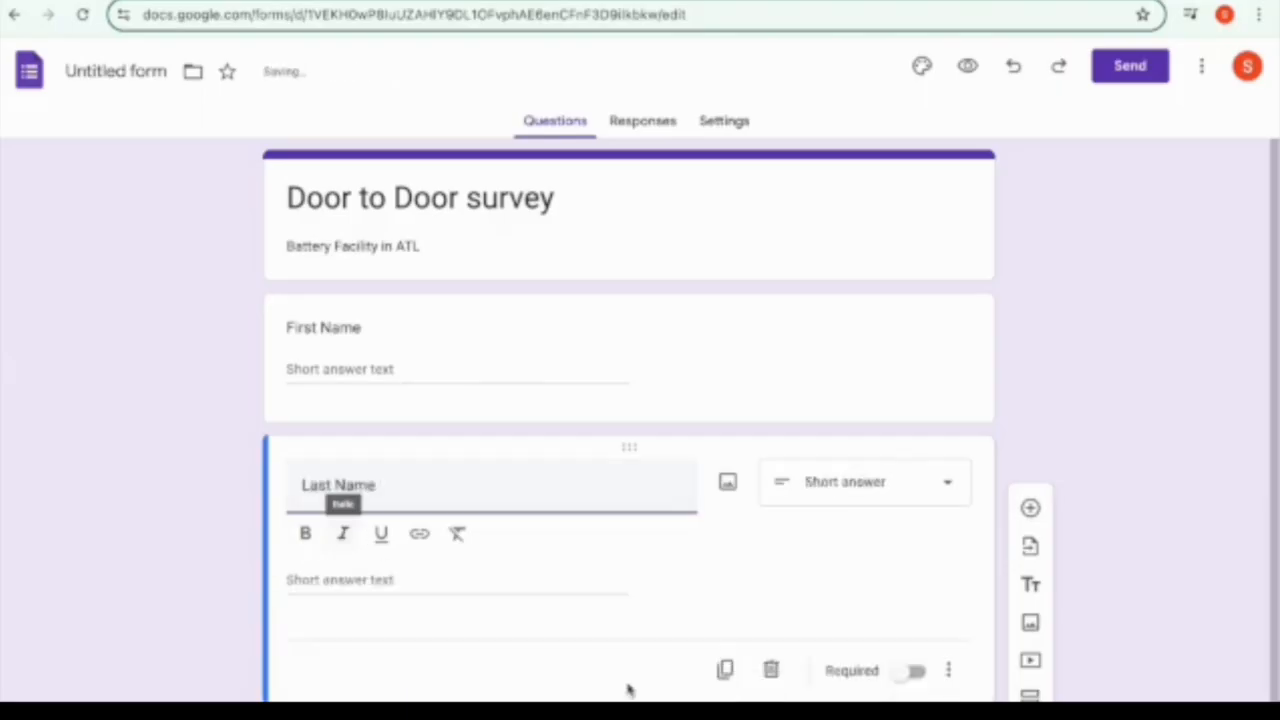
pyautogui.click(699, 596)
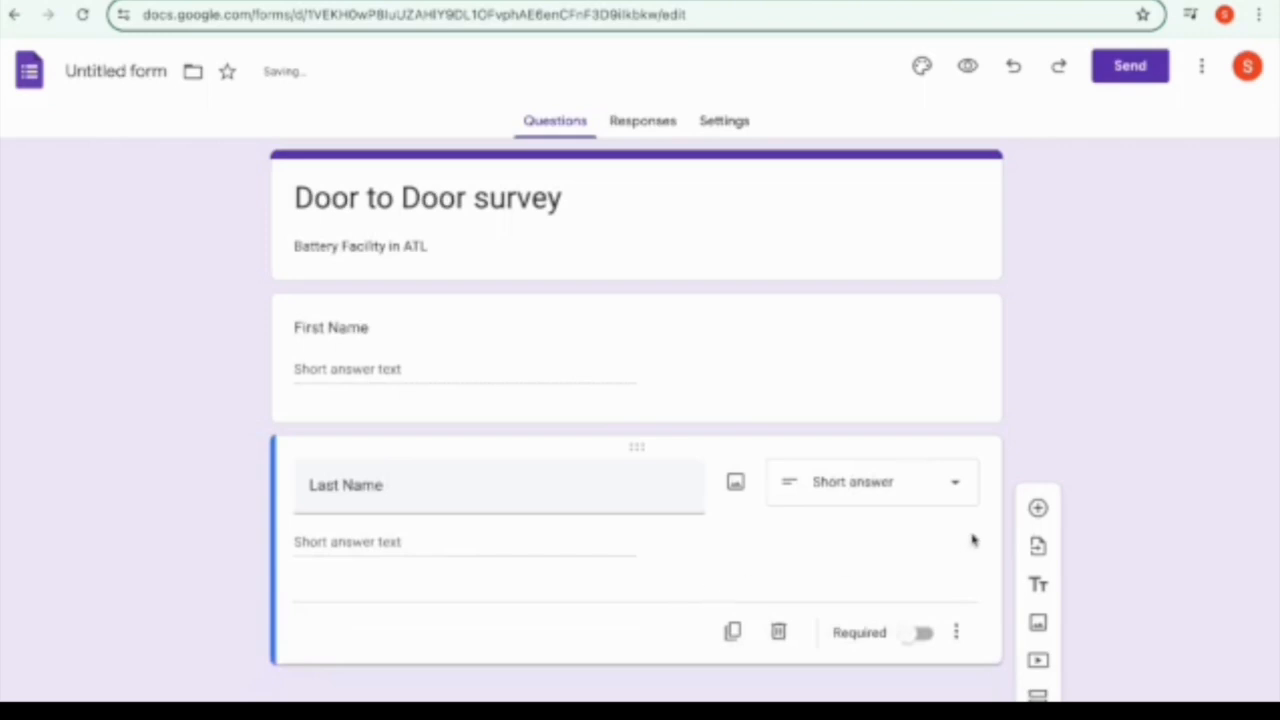
# Step: Add two questions below Last Name, titled "Address" and "Zipcode"
pyautogui.click(1039, 509)
pyautogui.write('Address')
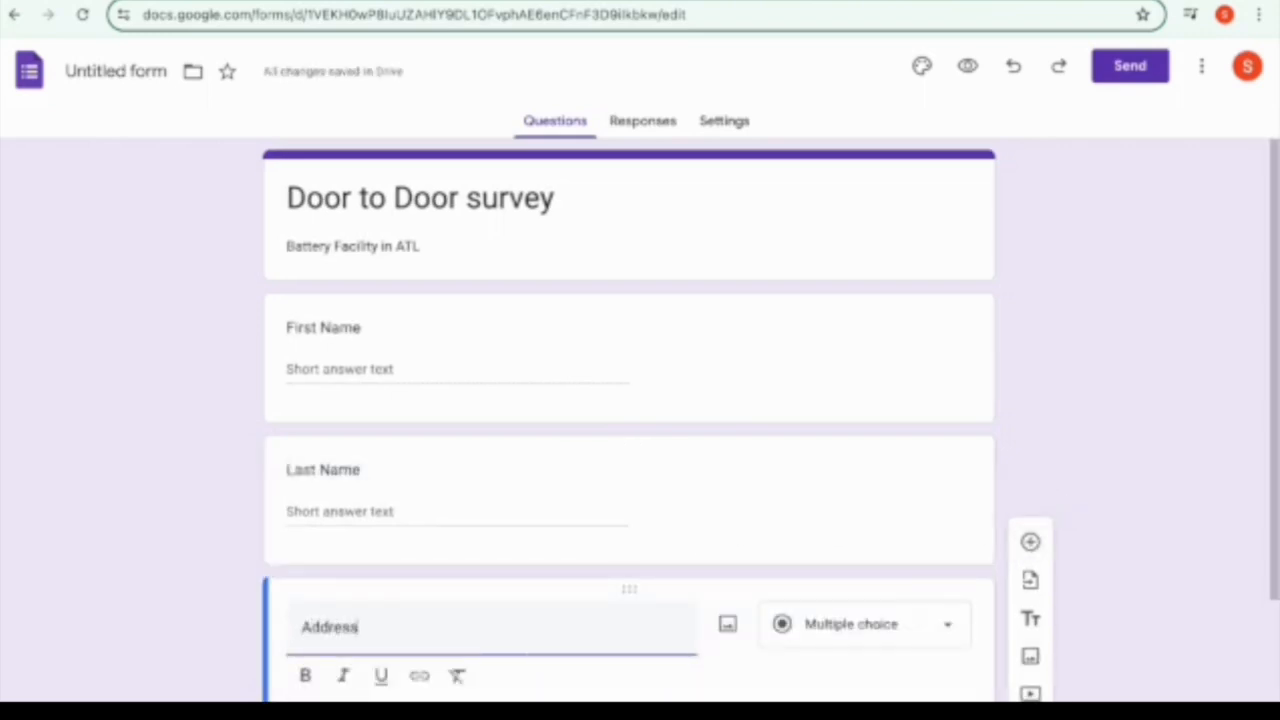
pyautogui.click(1030, 542)
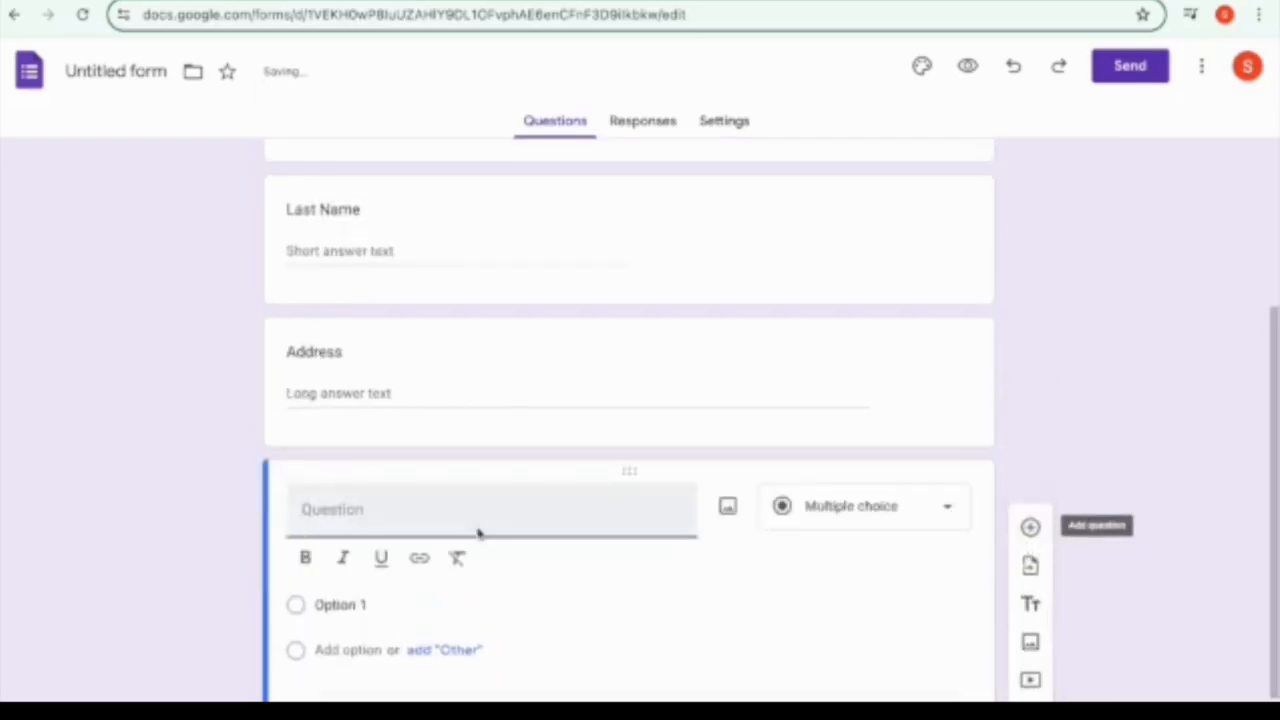
pyautogui.write('Zipcode')
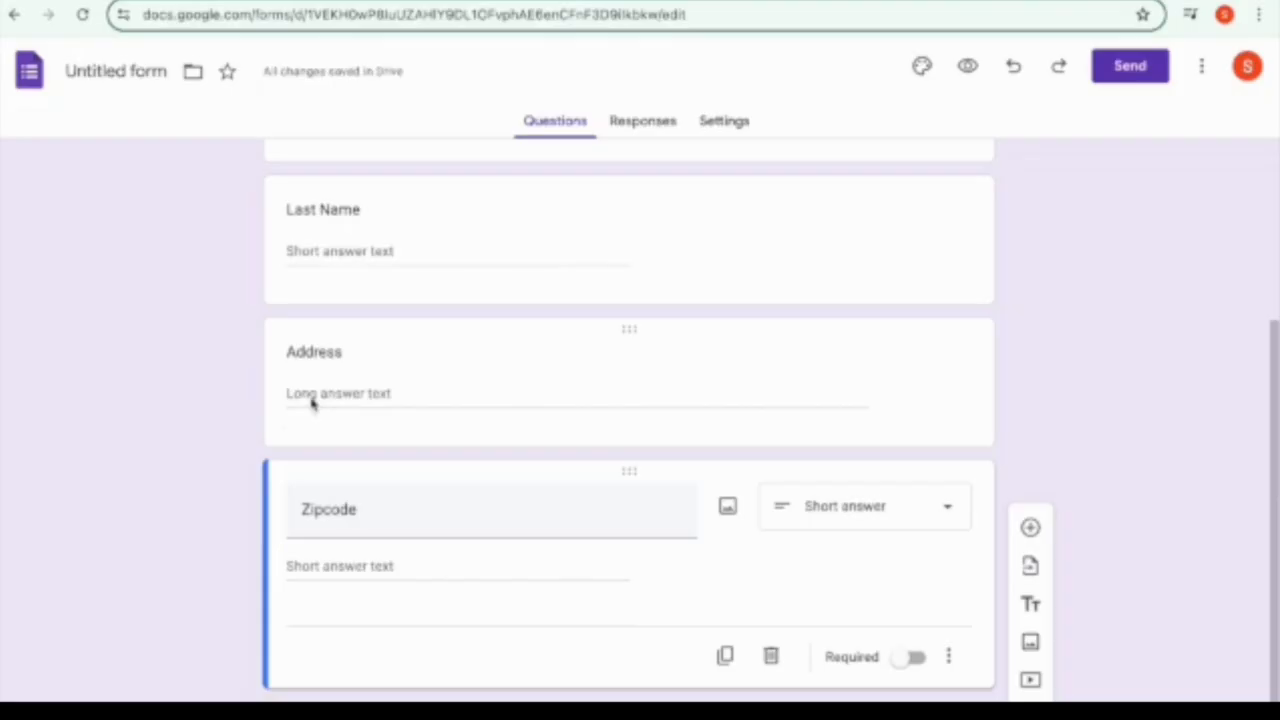
# Step: Add a question titled "Phone Number" below Zipcode
pyautogui.click(1029, 530)
pyautogui.write('P')
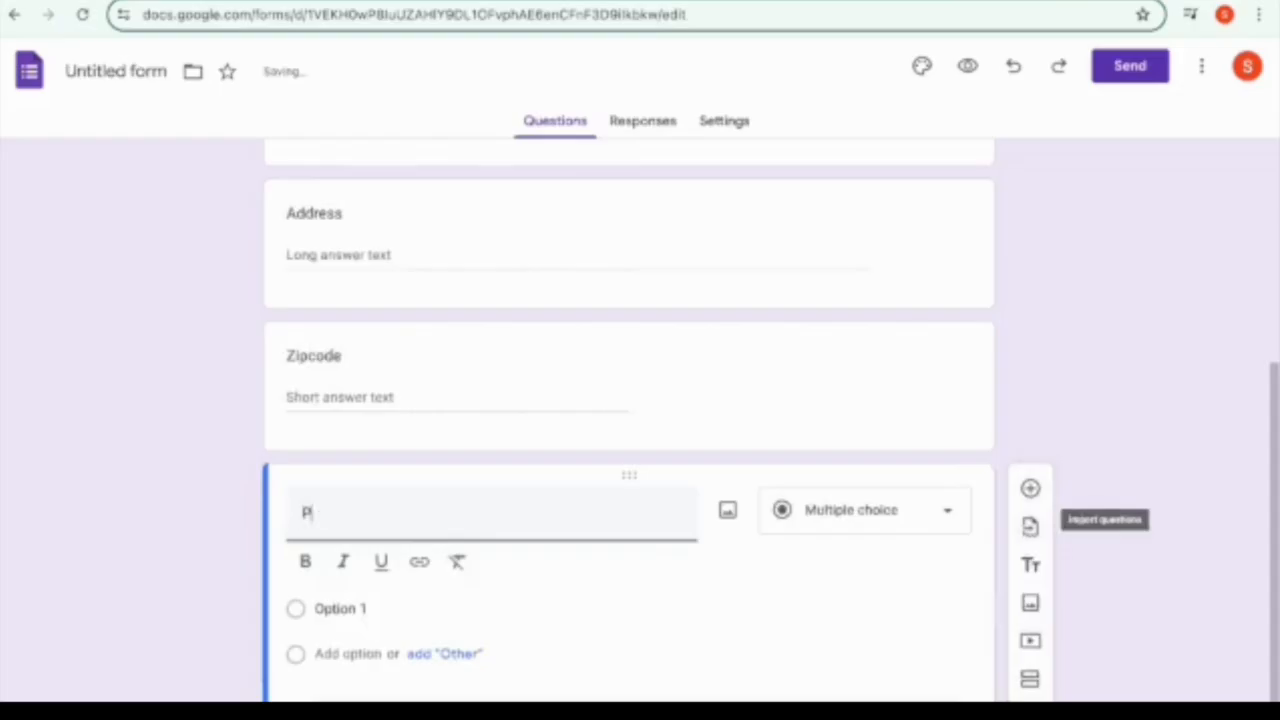
pyautogui.write('hone Number')
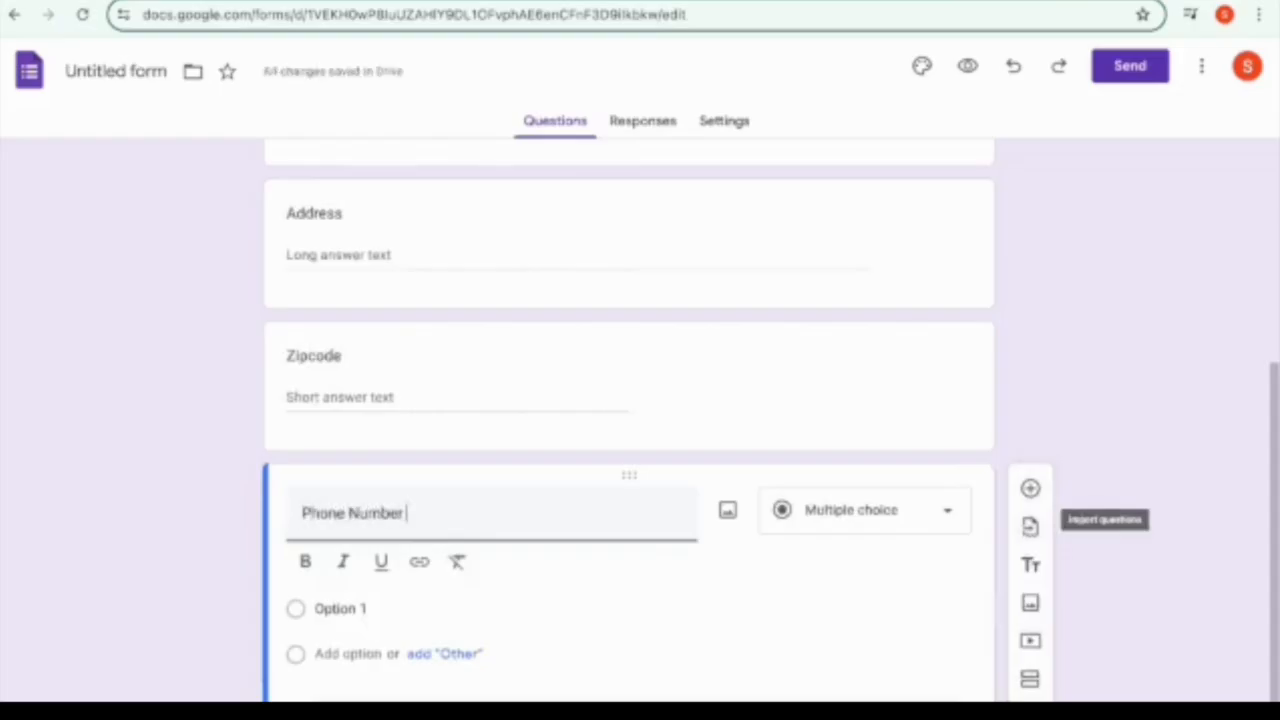
pyautogui.click(1110, 490)
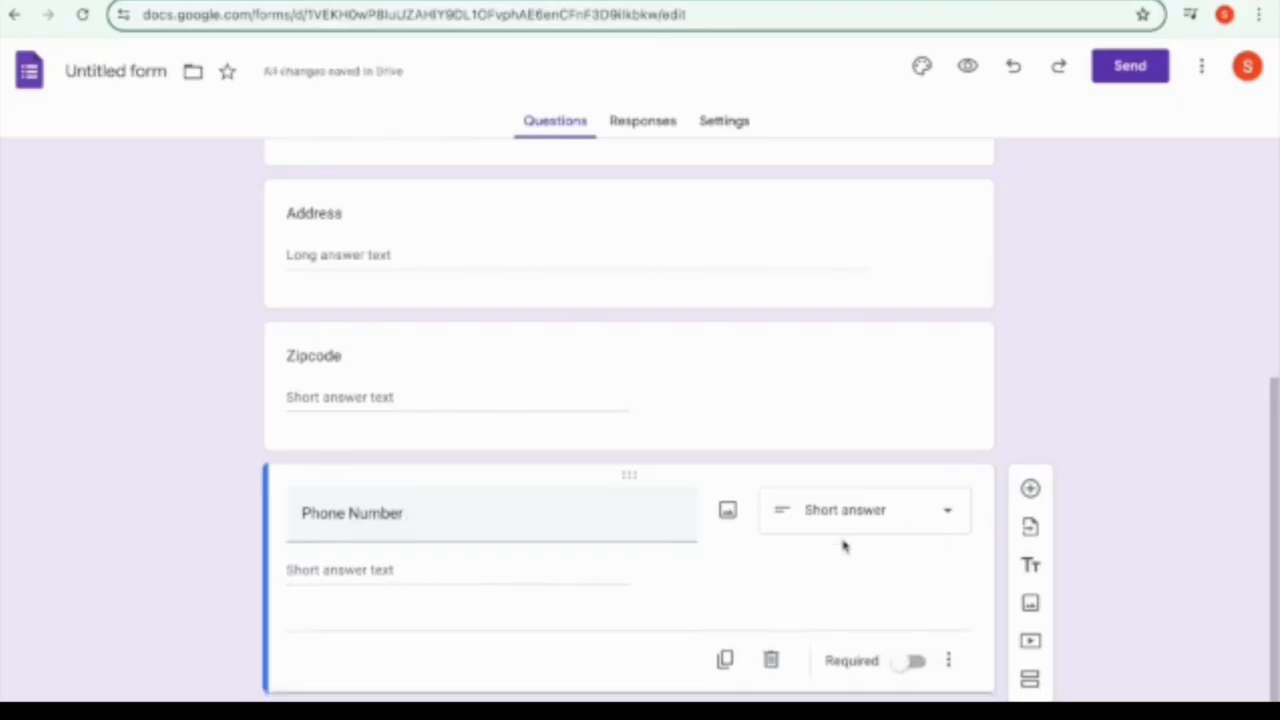
# Step: Add a multiple-choice question below Phone Number reading "Are you concerned about the new facility?"
pyautogui.click(1030, 488)
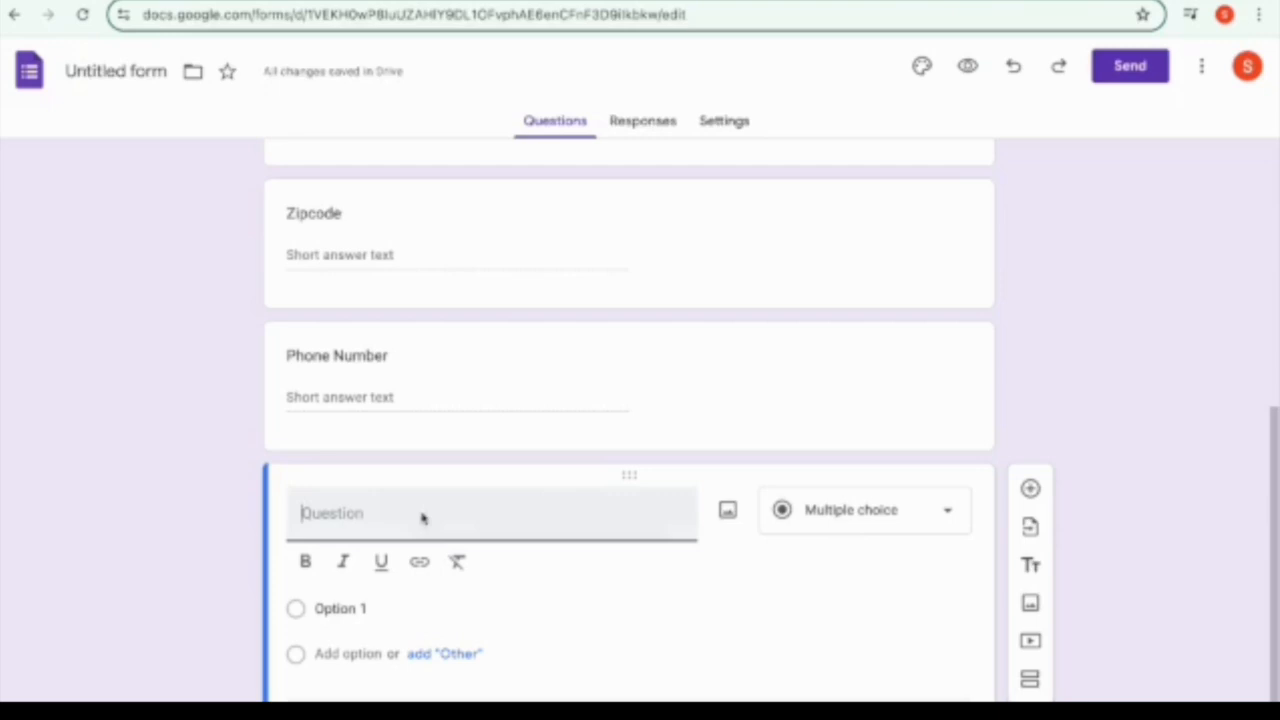
pyautogui.write('Are you cond')
pyautogui.write('erned about')
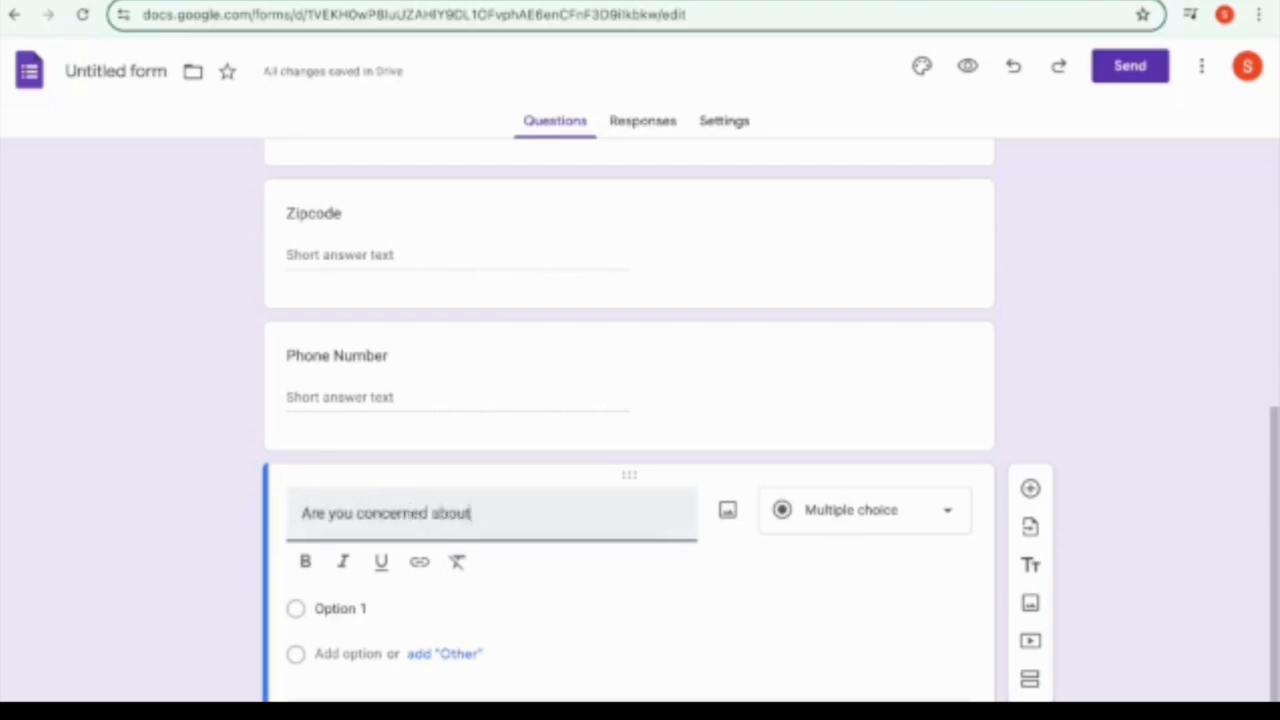
pyautogui.write(' the new facility')
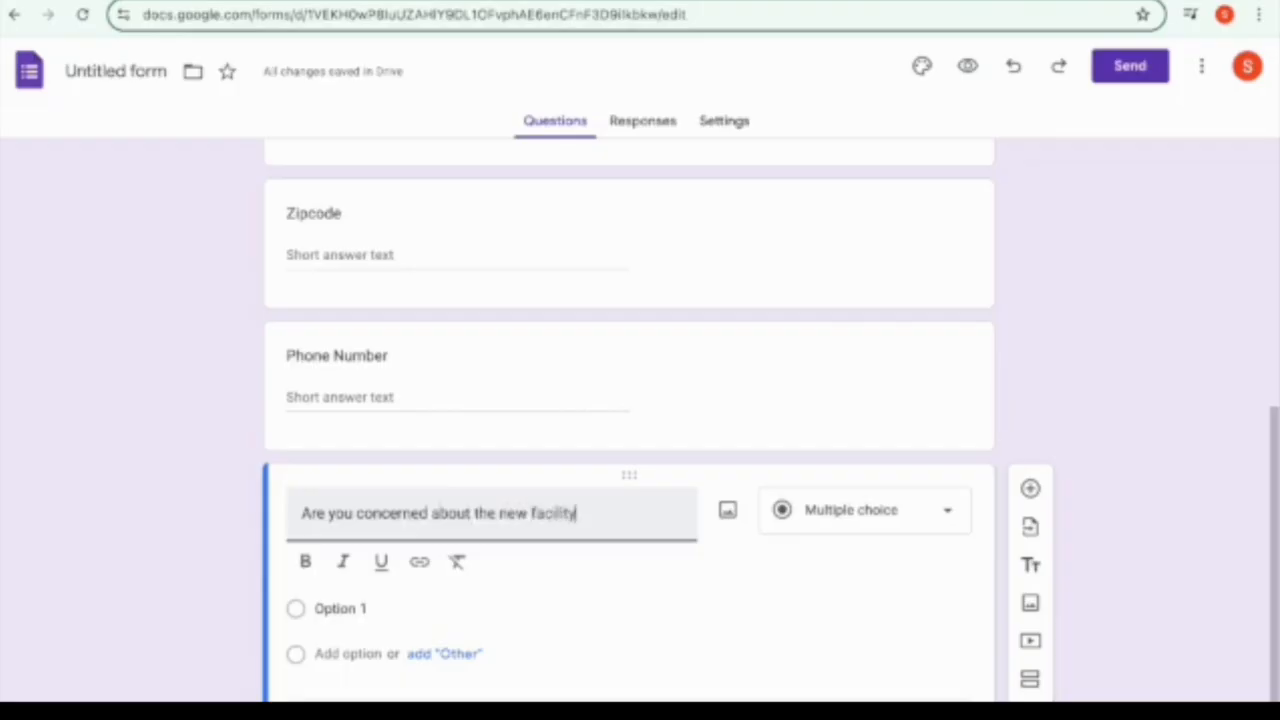
pyautogui.write('?')
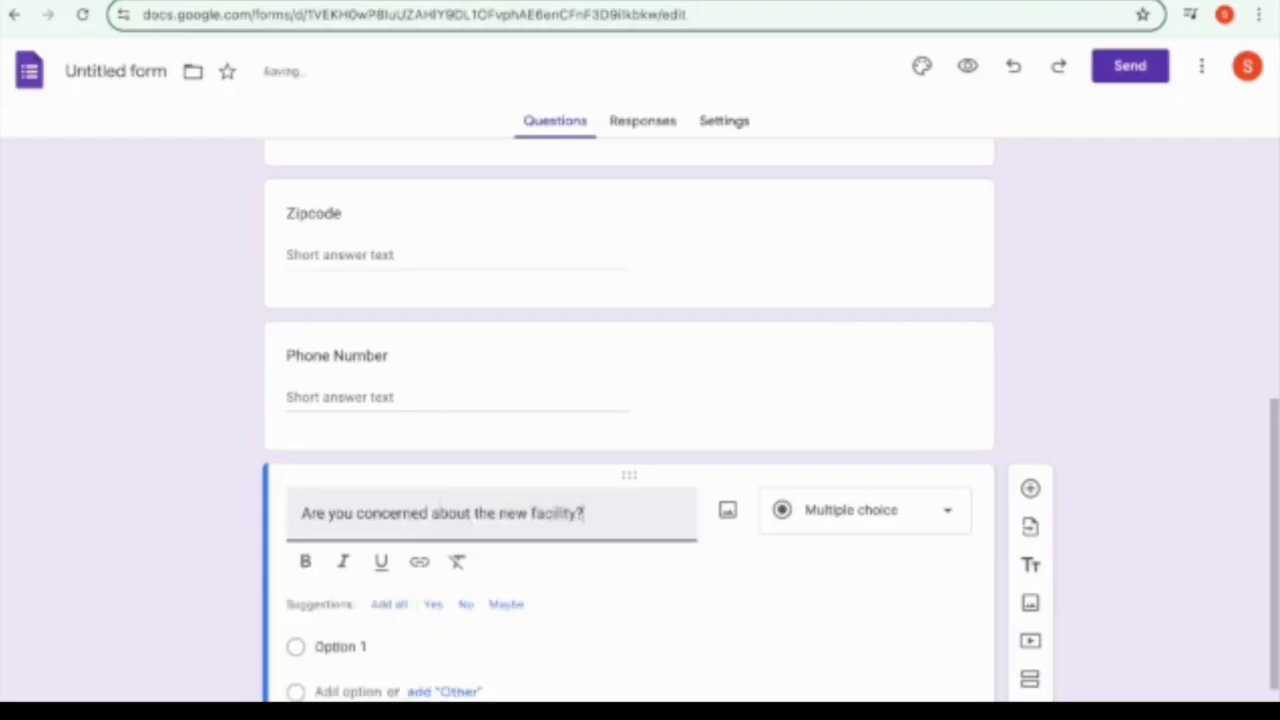
# Step: Give the question about the new facility the answer options Yes, No and Other
pyautogui.click(318, 656)
pyautogui.write('Yes')
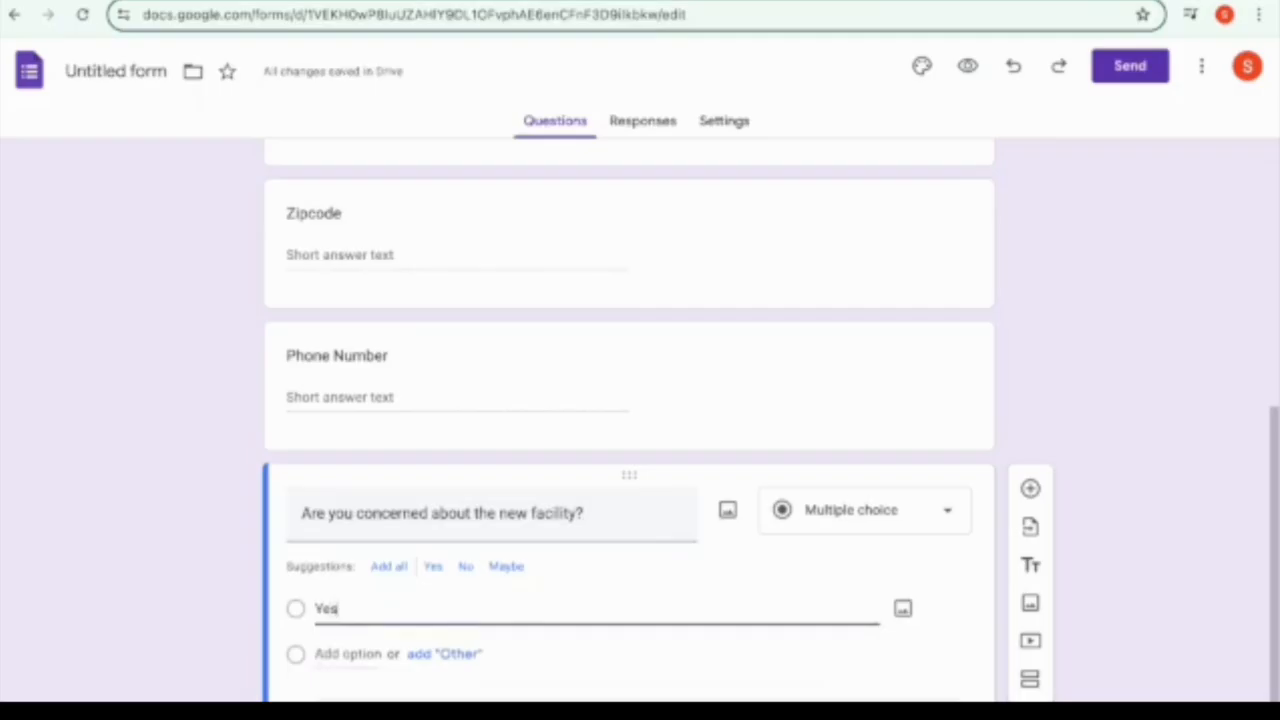
pyautogui.click(356, 656)
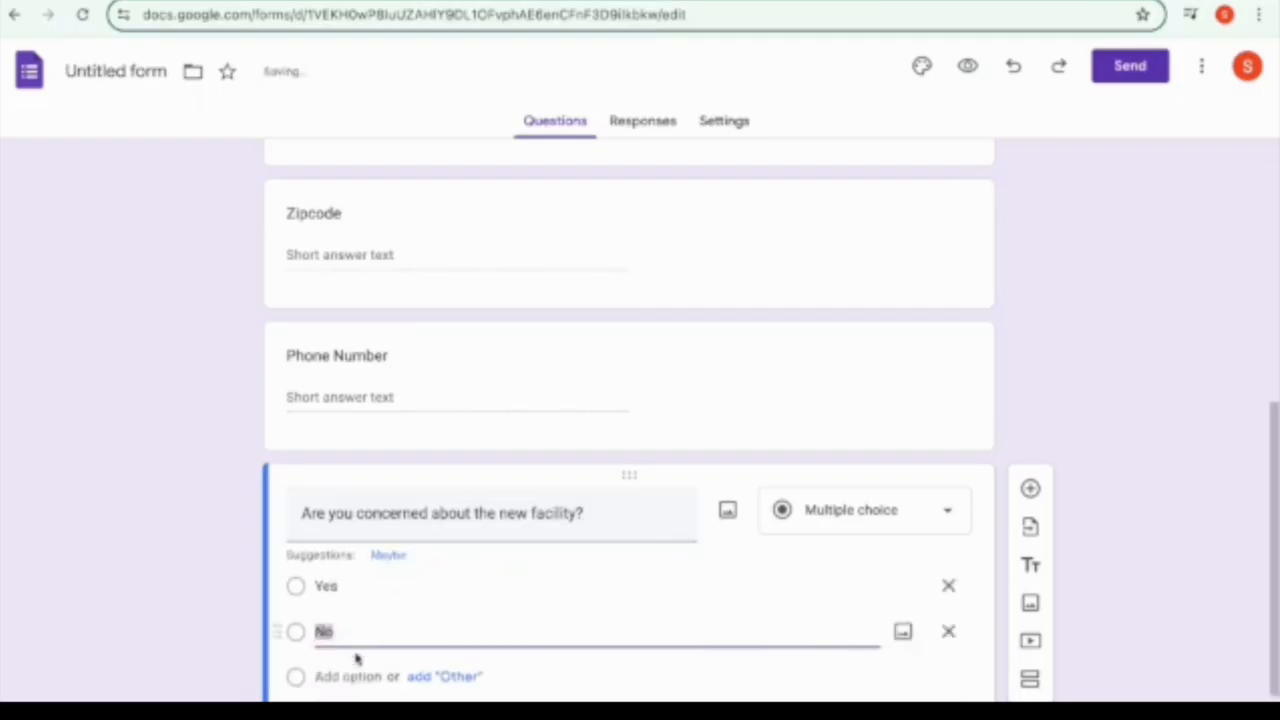
pyautogui.click(422, 678)
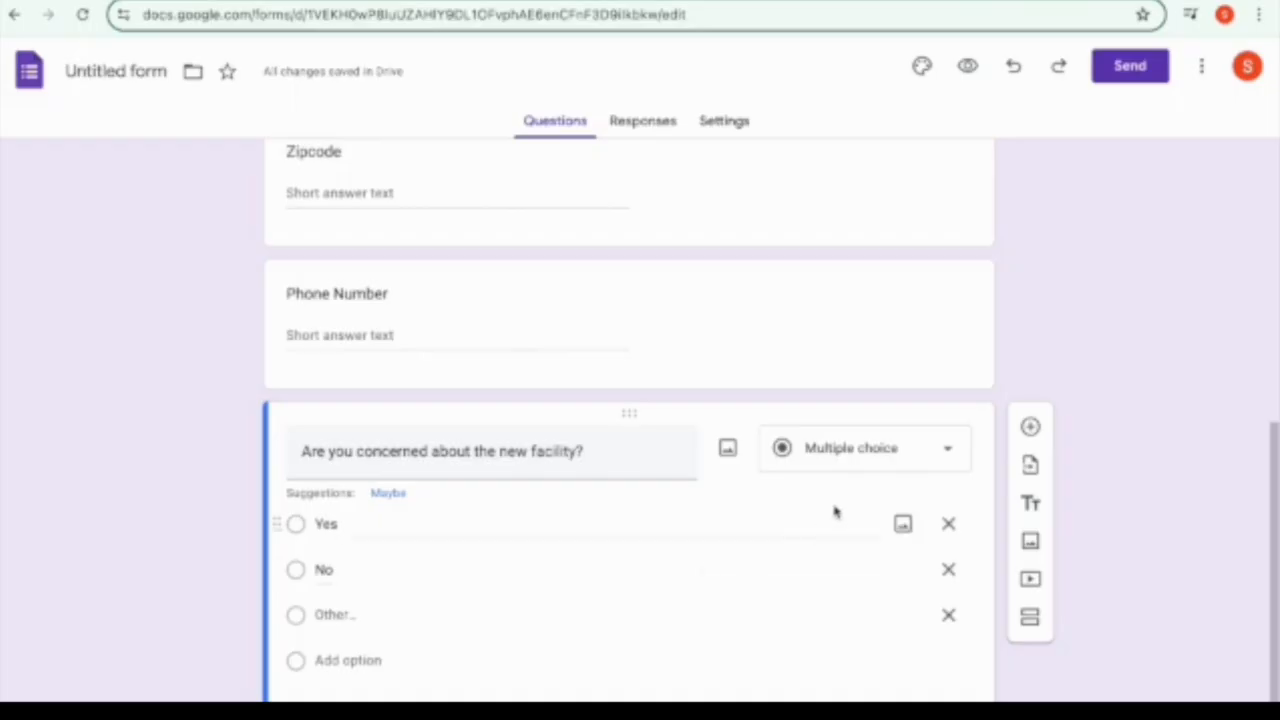
# Step: Add a Checkboxes question titled "Are you a:" below the question about the new facility
pyautogui.click(1030, 432)
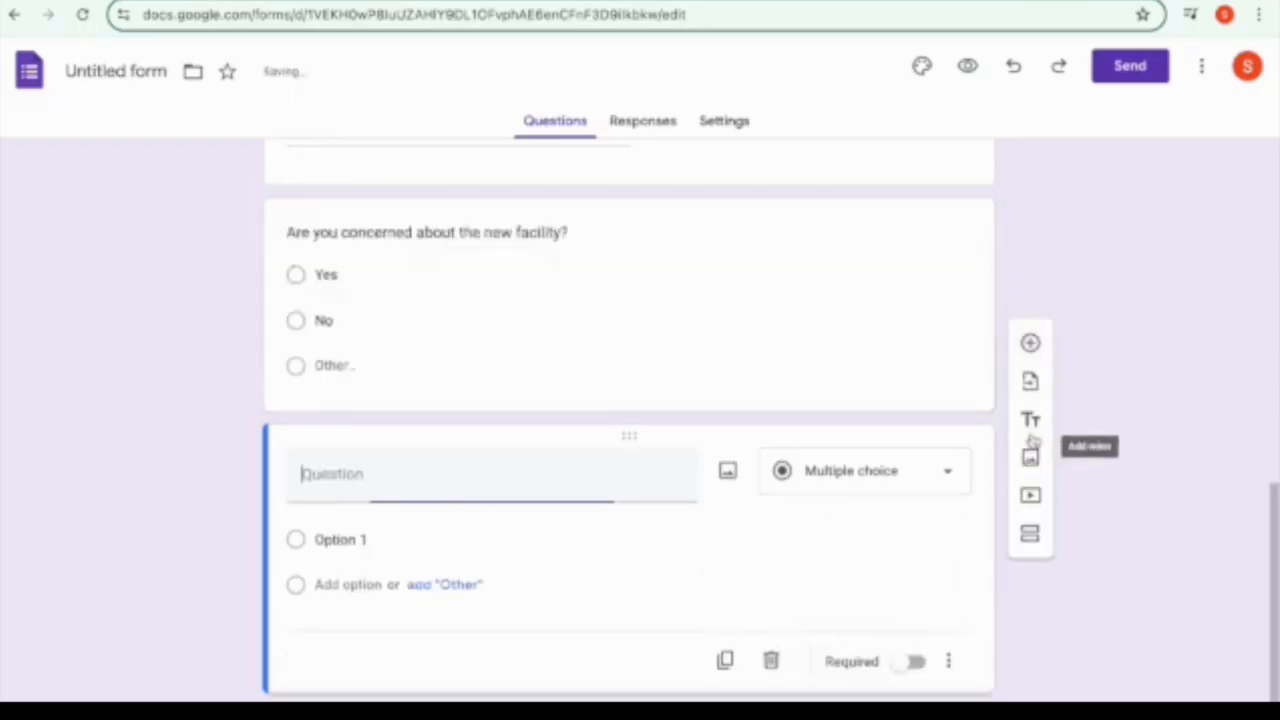
pyautogui.click(957, 477)
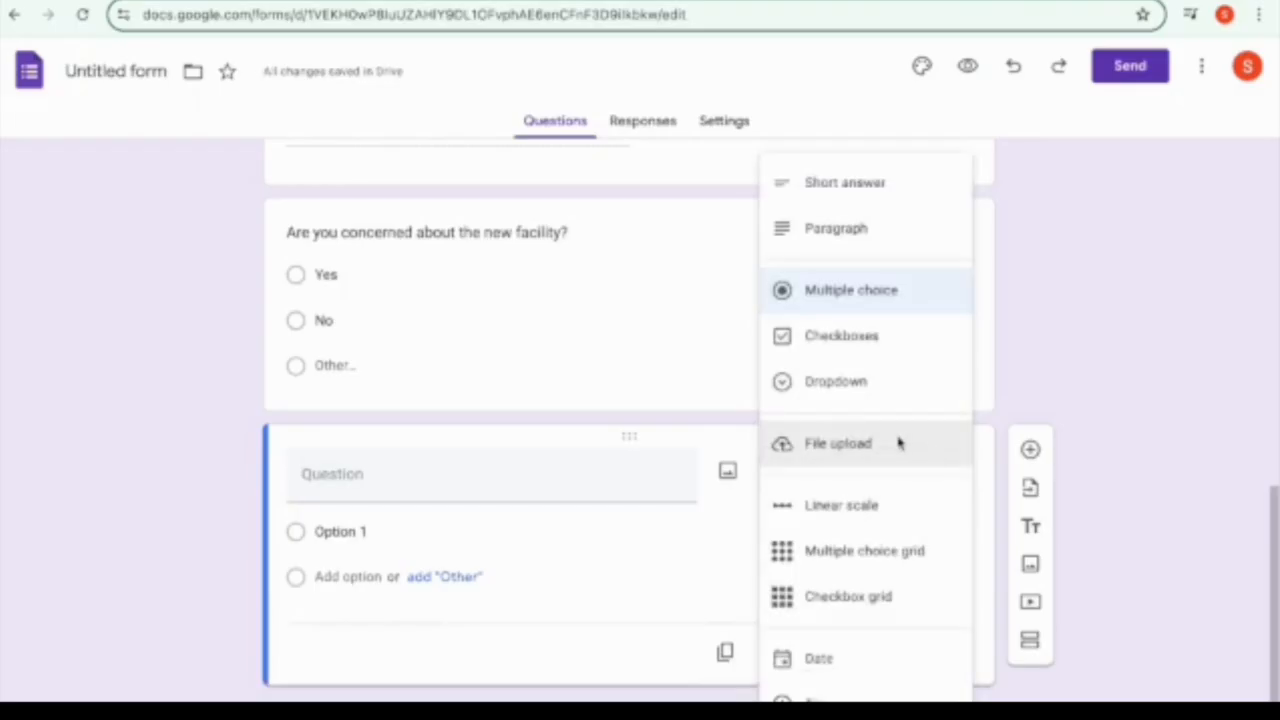
pyautogui.click(848, 338)
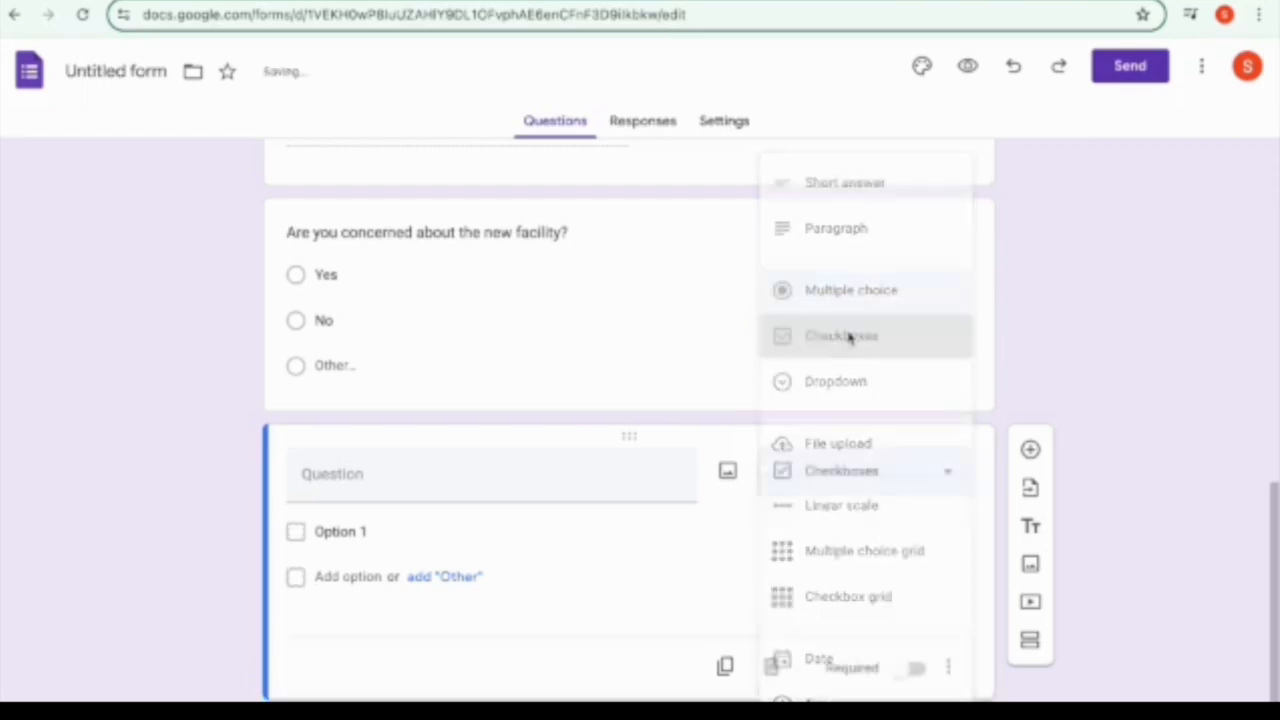
pyautogui.click(348, 498)
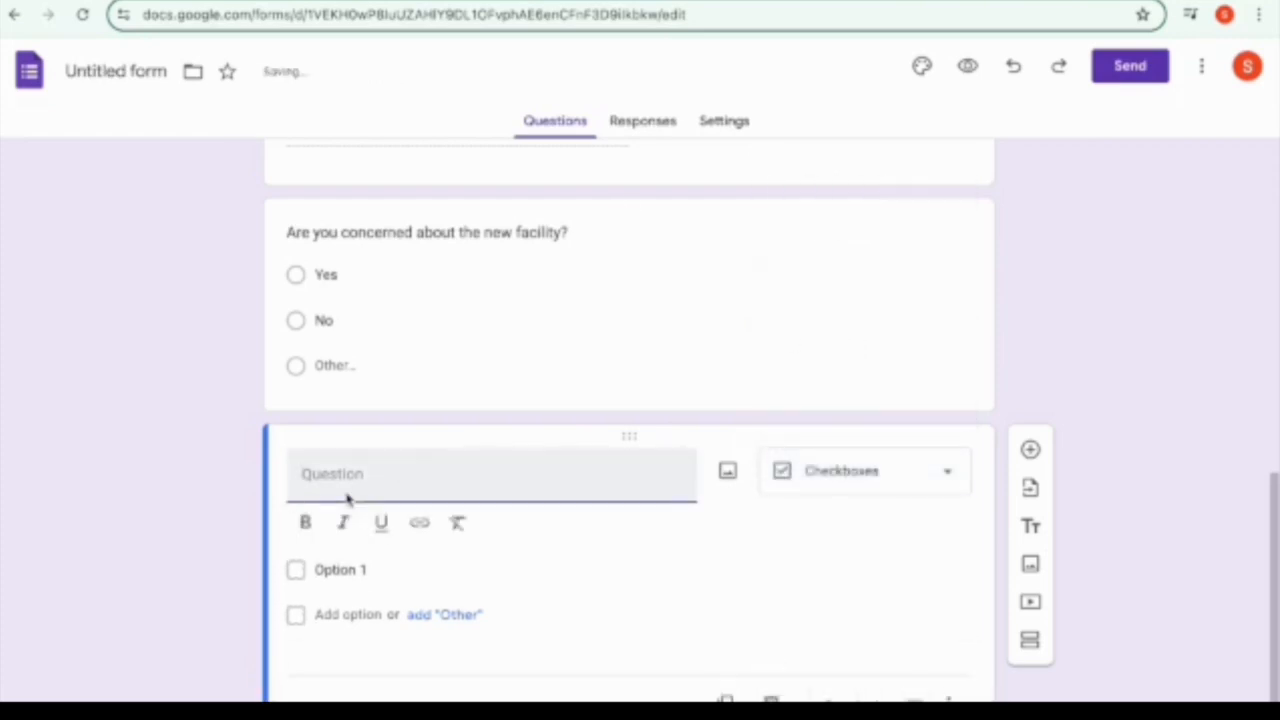
pyautogui.write('Are yu')
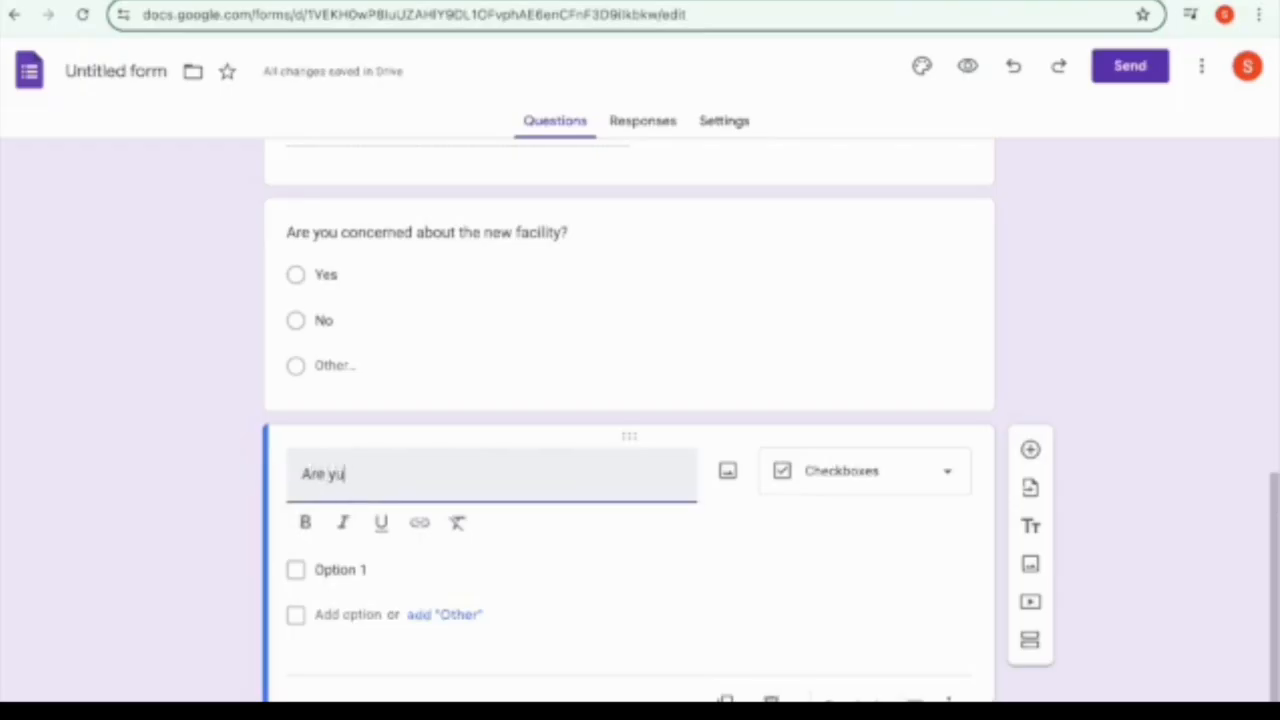
pyautogui.press('BackSpace')
pyautogui.write('ou a')
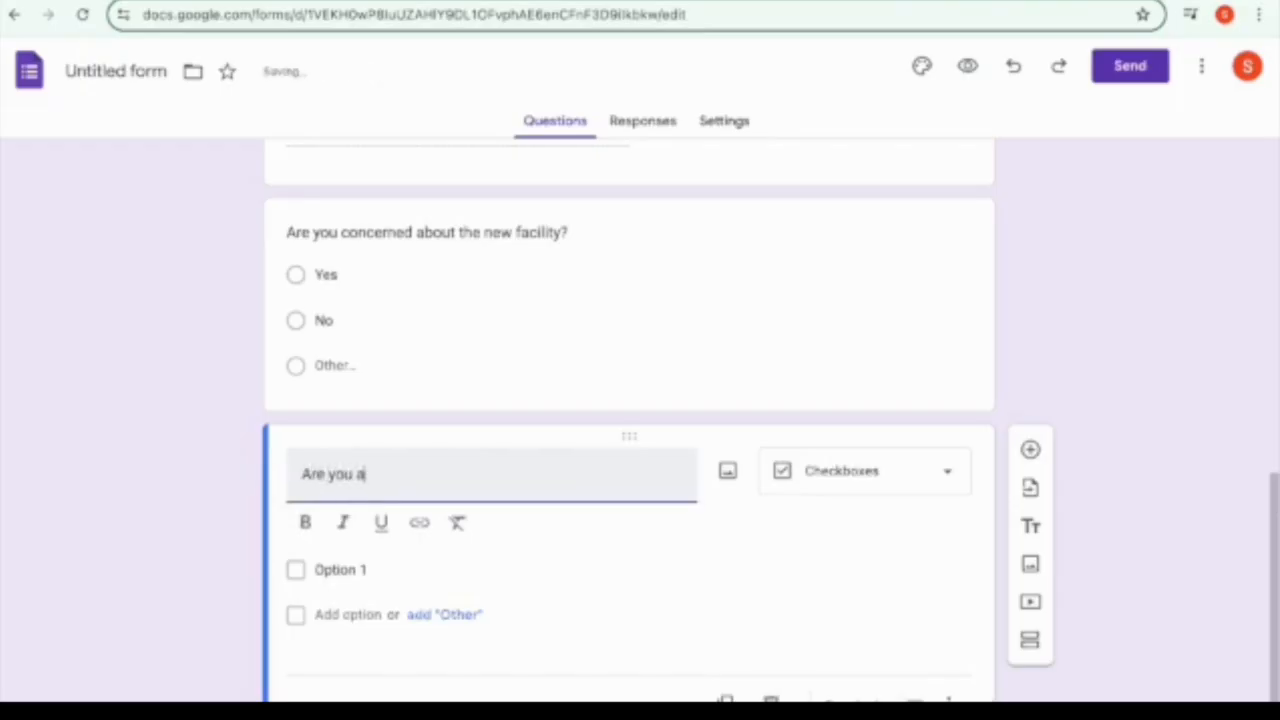
pyautogui.write(':')
# Step: Enter "Landowner" and "Concerned Citizen" as the first two checkbox options of the "Are you a:" question
pyautogui.click(340, 569)
pyautogui.write('Landowner')
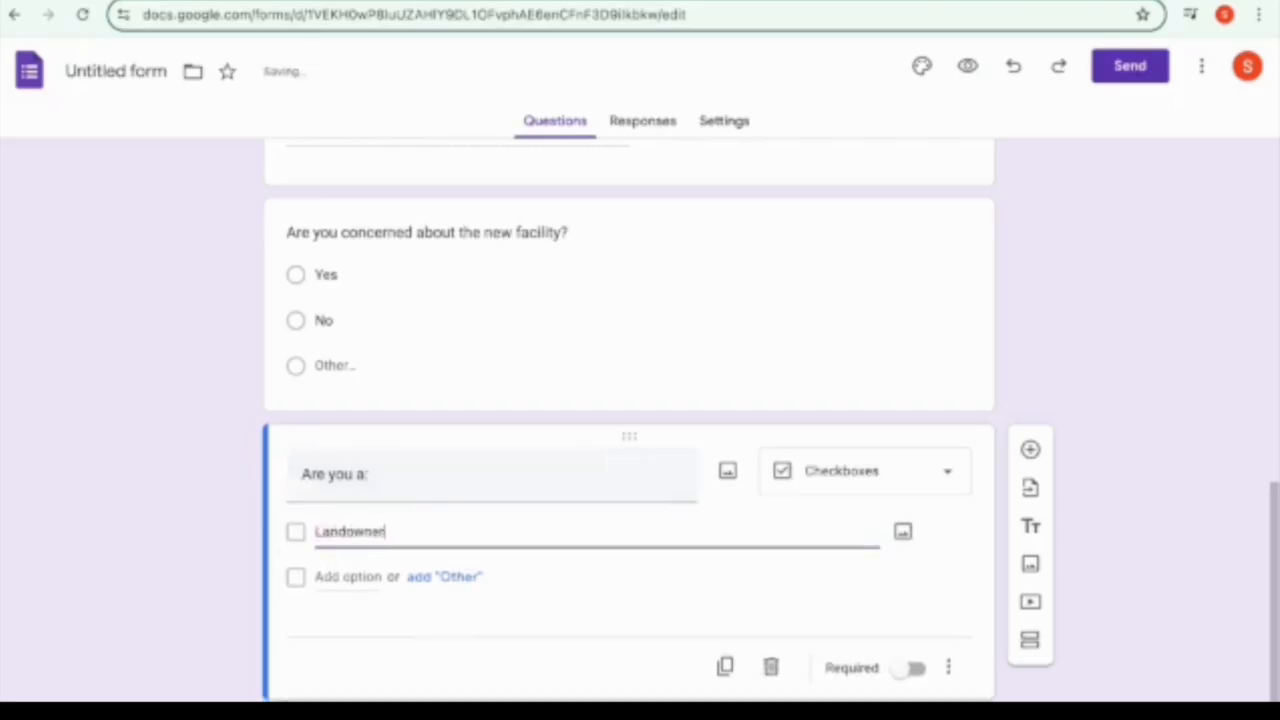
pyautogui.click(336, 577)
pyautogui.write('Grocer')
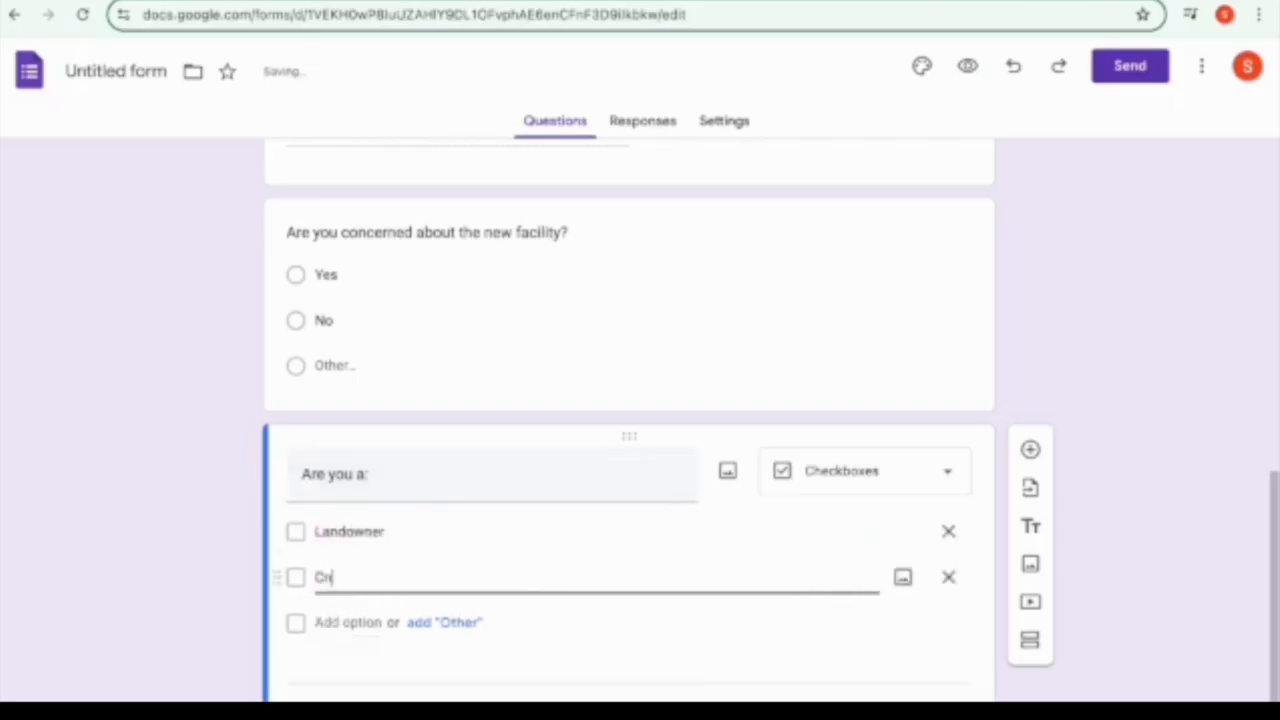
pyautogui.press('BackSpace')
pyautogui.press('BackSpace')
pyautogui.press('BackSpace')
pyautogui.press('BackSpace')
pyautogui.press('BackSpace')
pyautogui.write('on')
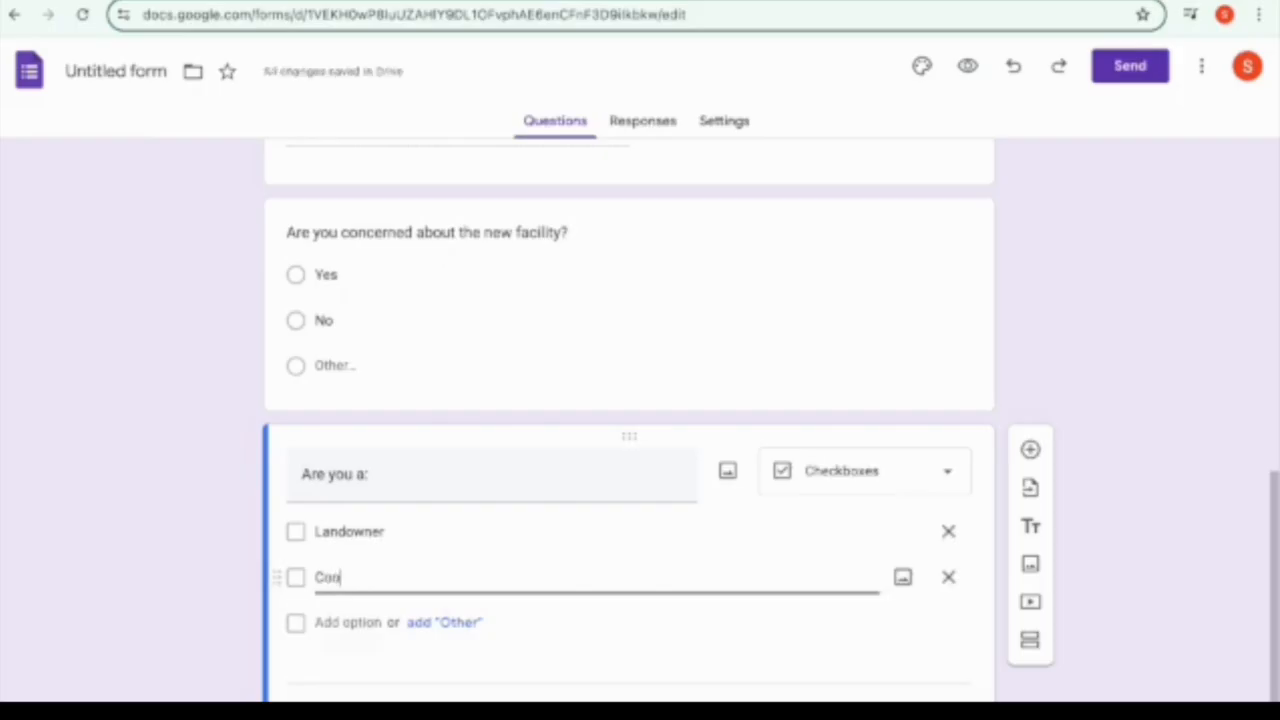
pyautogui.write('cerned Citizen')
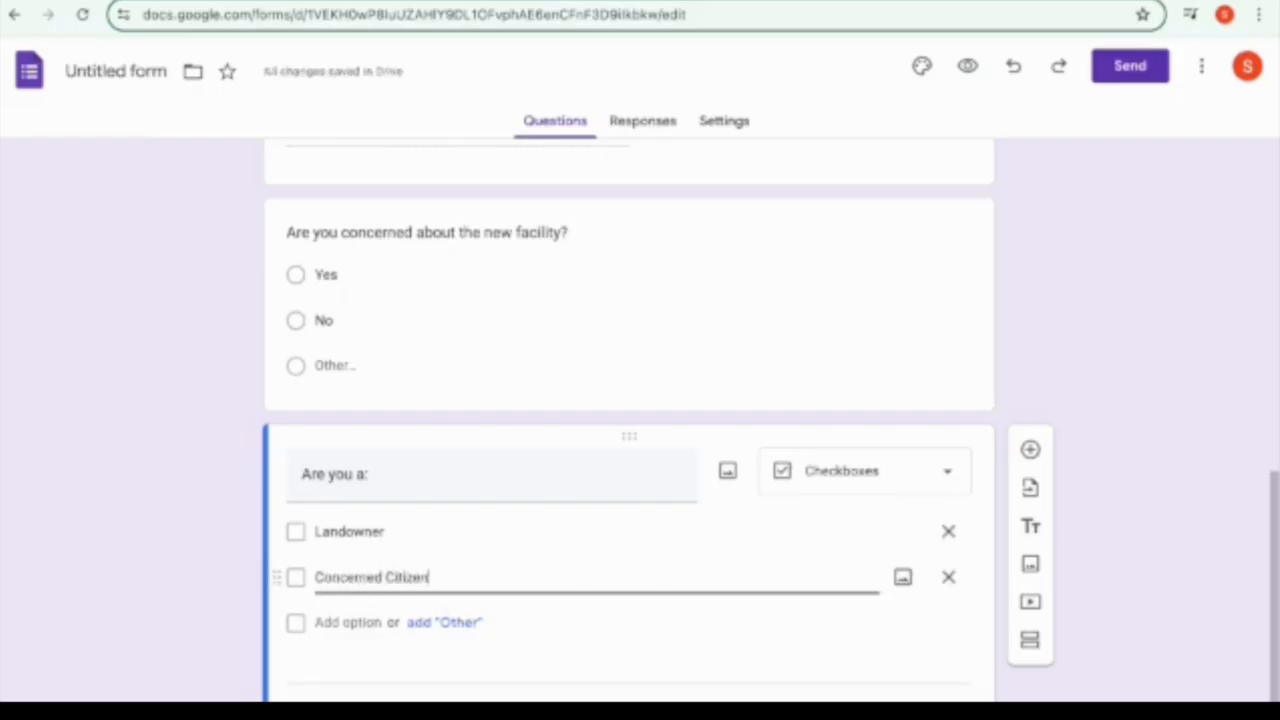
# Step: Add "Supporter of the facility" and Other as further checkbox options of the "Are you a:" question
pyautogui.click(331, 624)
pyautogui.write('Supporter f th')
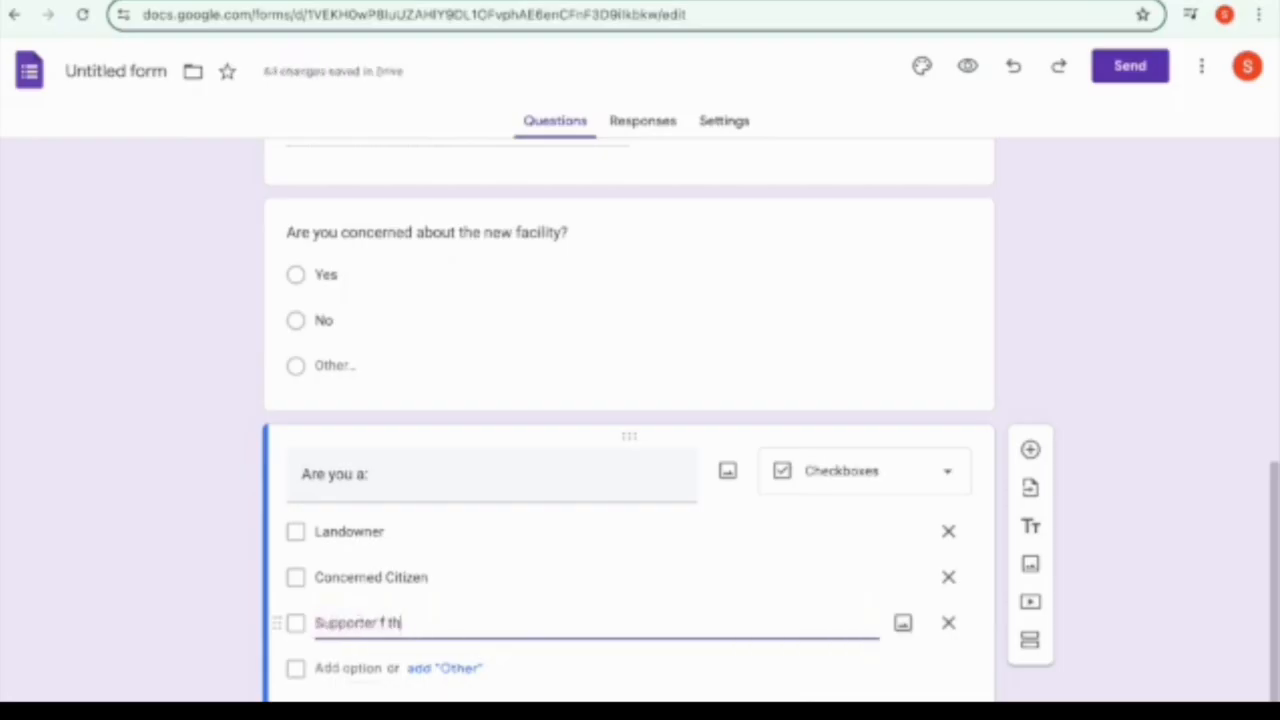
pyautogui.press('BackSpace')
pyautogui.press('BackSpace')
pyautogui.press('BackSpace')
pyautogui.press('BackSpace')
pyautogui.write('of the facility')
pyautogui.click(550, 685)
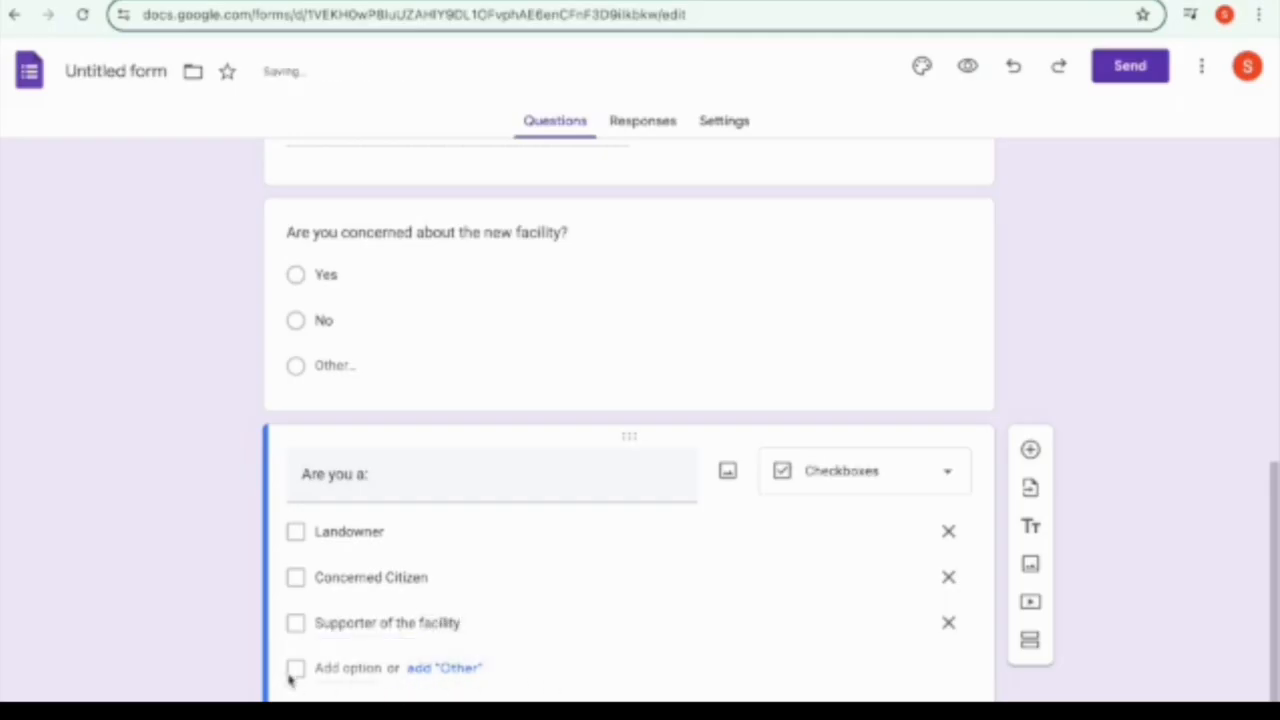
pyautogui.click(415, 669)
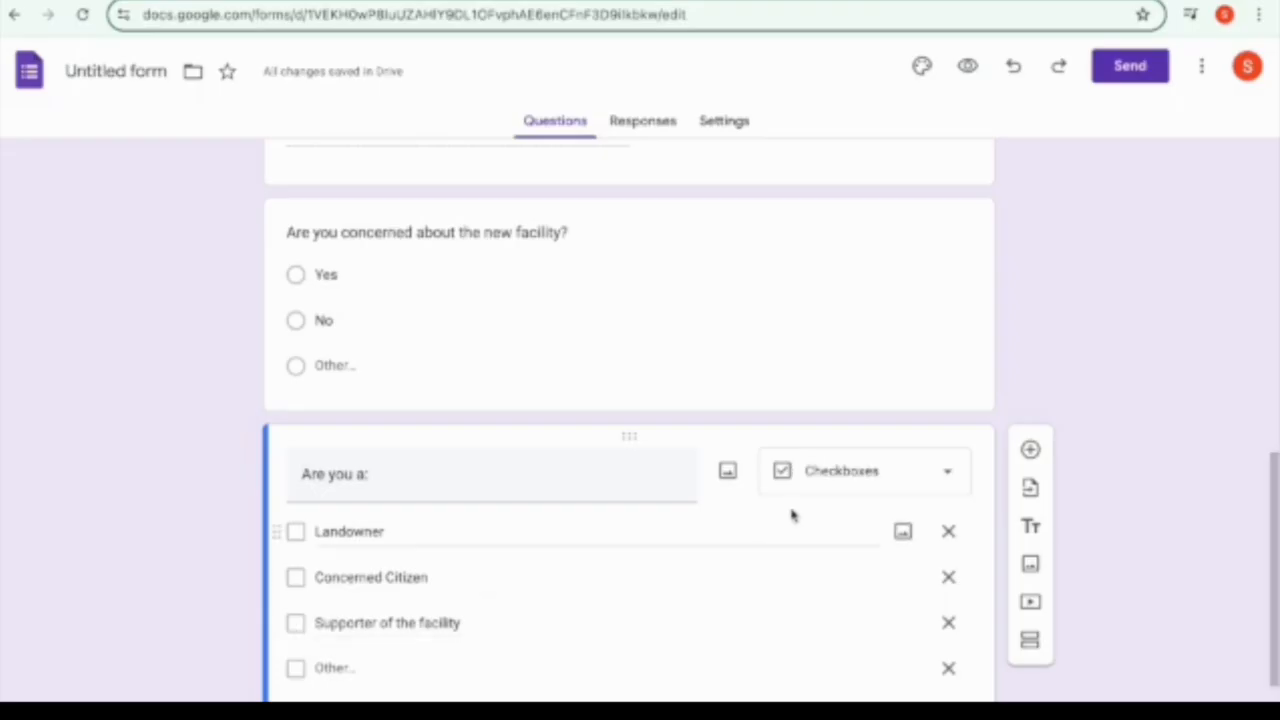
pyautogui.click(957, 470)
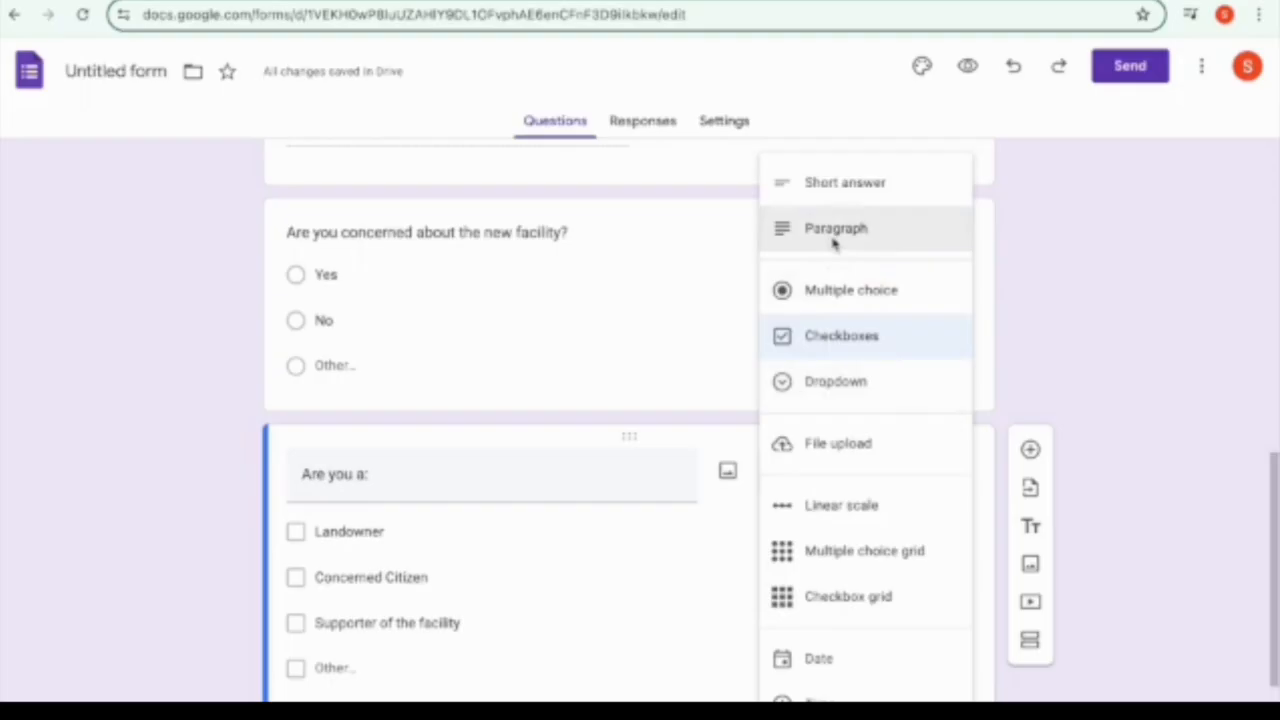
pyautogui.click(1117, 382)
# Step: Add a Short answer question titled "Who collected this data?" below the "Are you a:" question
pyautogui.scroll(-2, 791, 551)
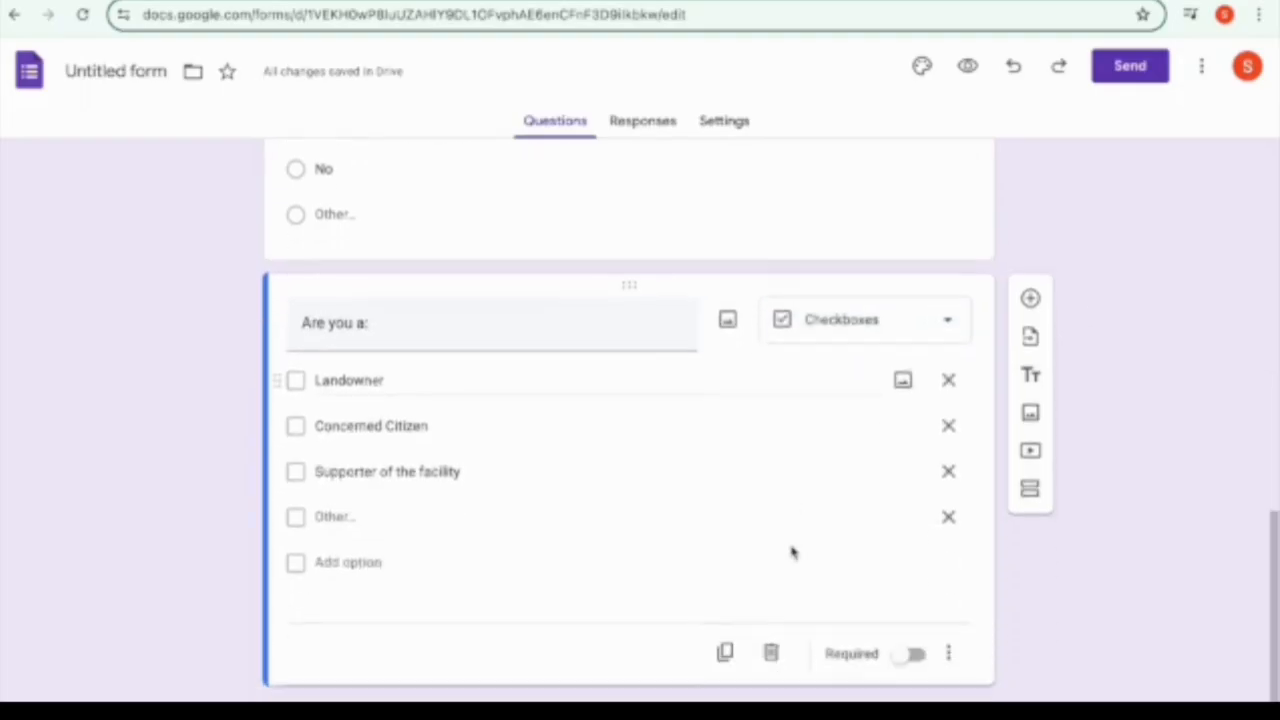
pyautogui.click(1028, 300)
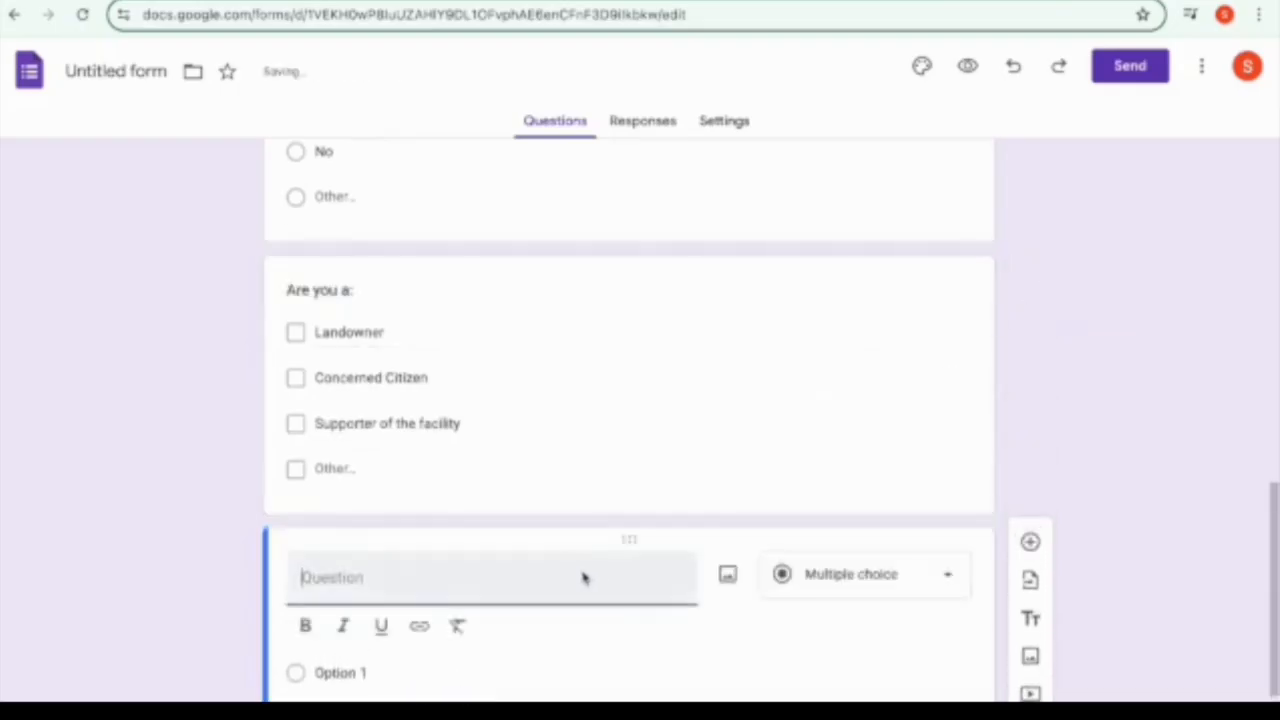
pyautogui.write('Who')
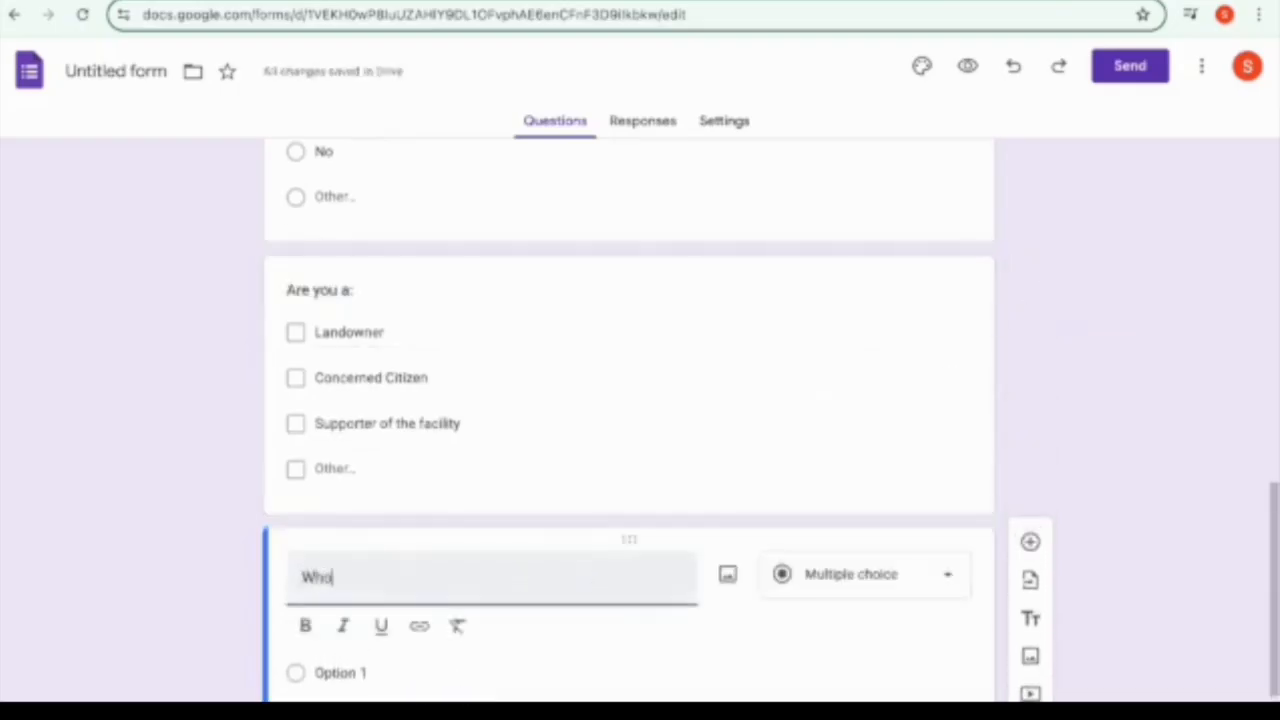
pyautogui.write(' clollected this data?')
pyautogui.click(828, 588)
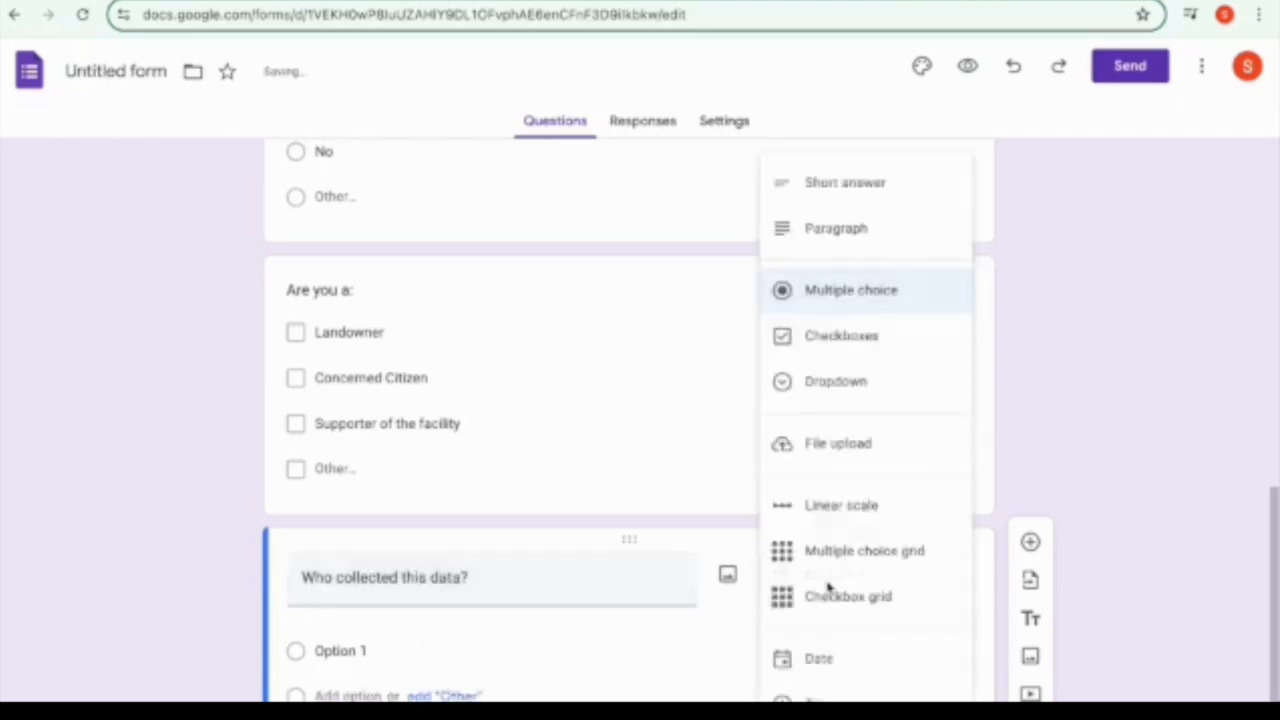
pyautogui.click(846, 190)
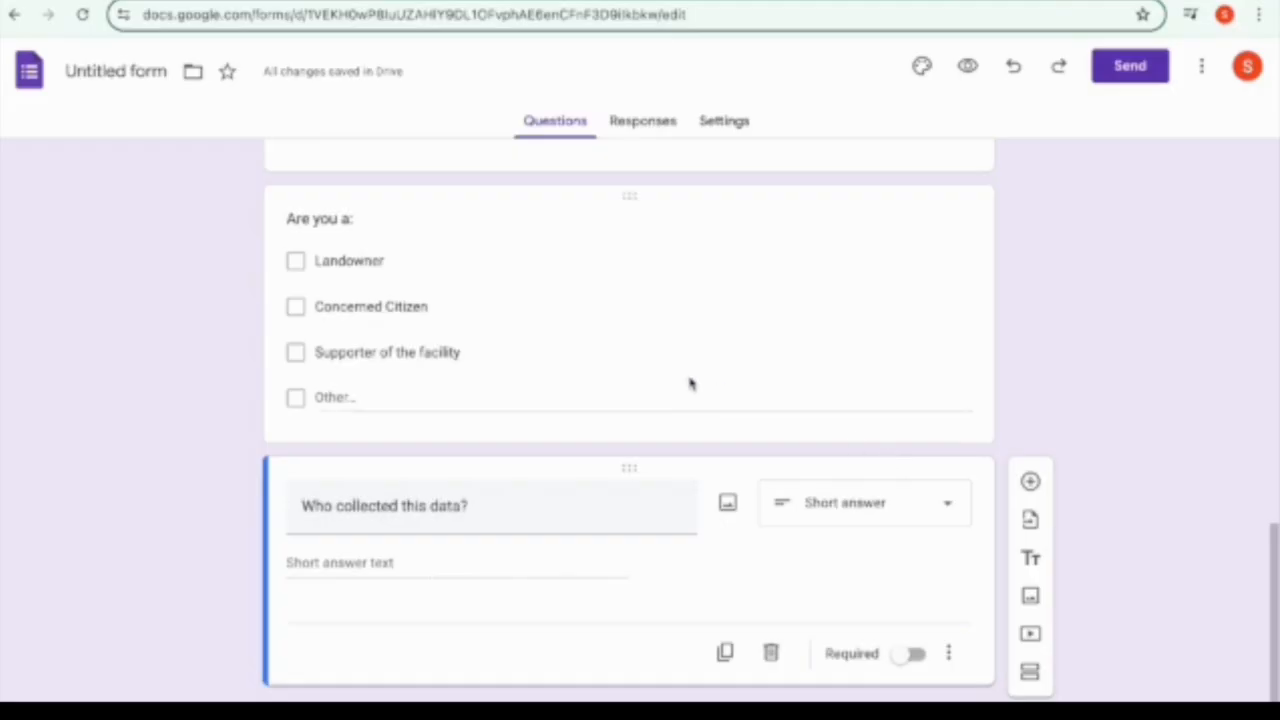
# Step: Name the untitled form file "Door to Door survey"
pyautogui.scroll(10, 689, 380)
pyautogui.click(131, 74)
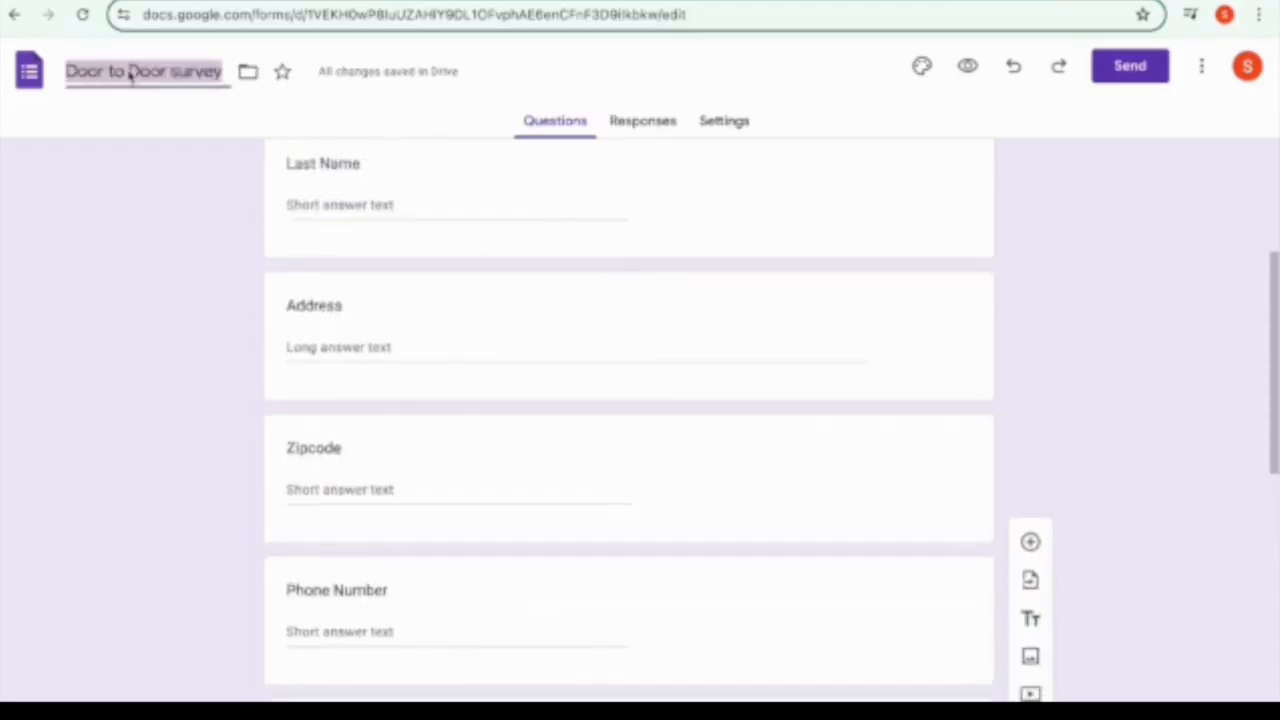
pyautogui.click(148, 263)
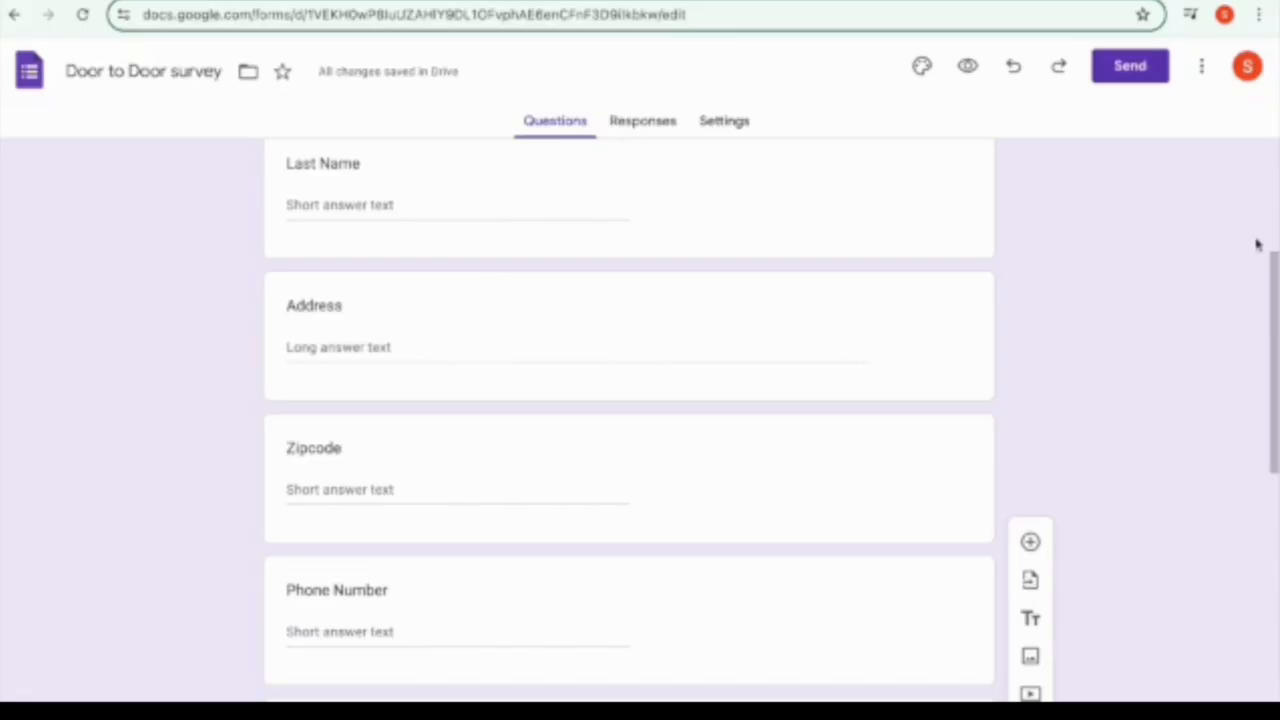
# Step: Try red and blue as the form's theme color and settle on teal
pyautogui.click(921, 66)
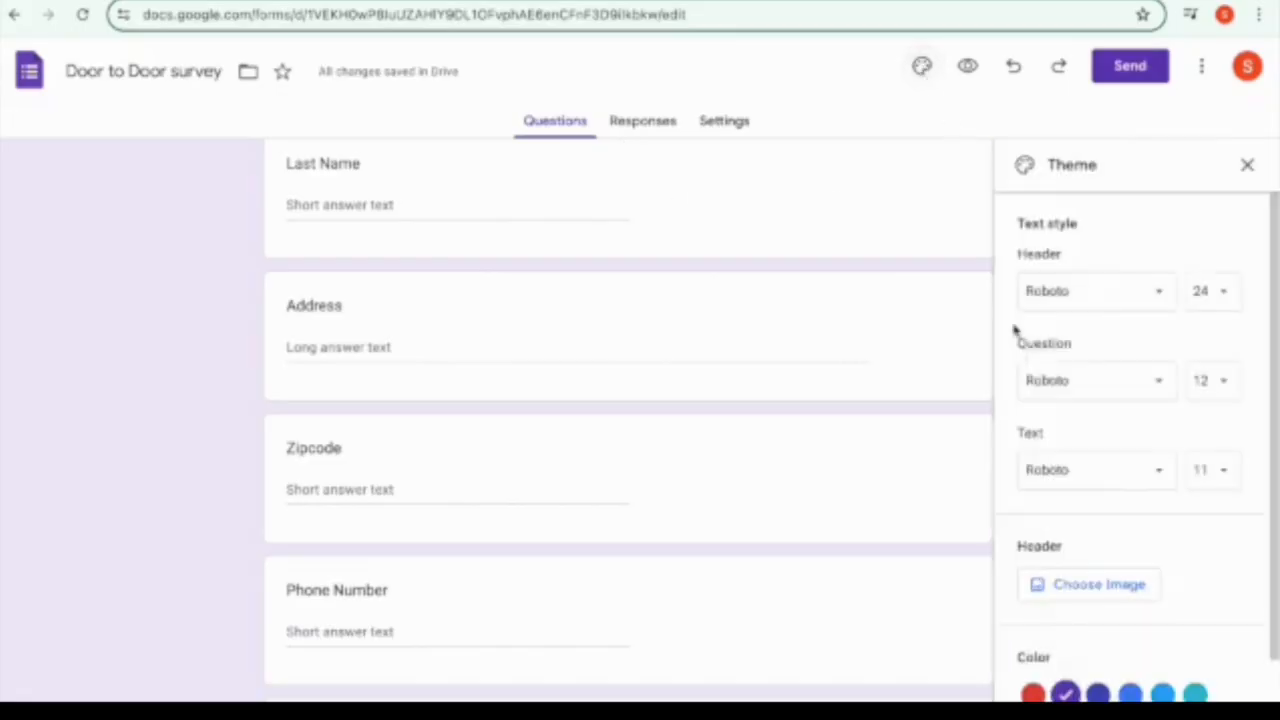
pyautogui.click(1032, 693)
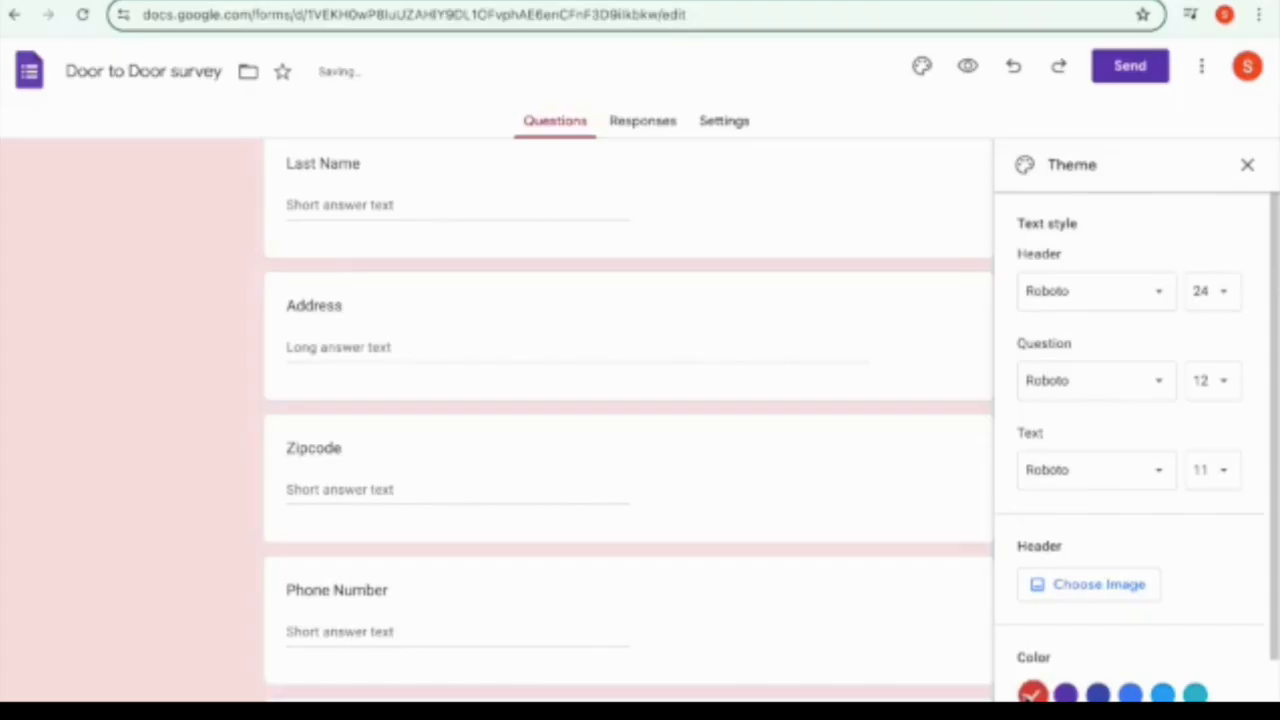
pyautogui.click(1130, 693)
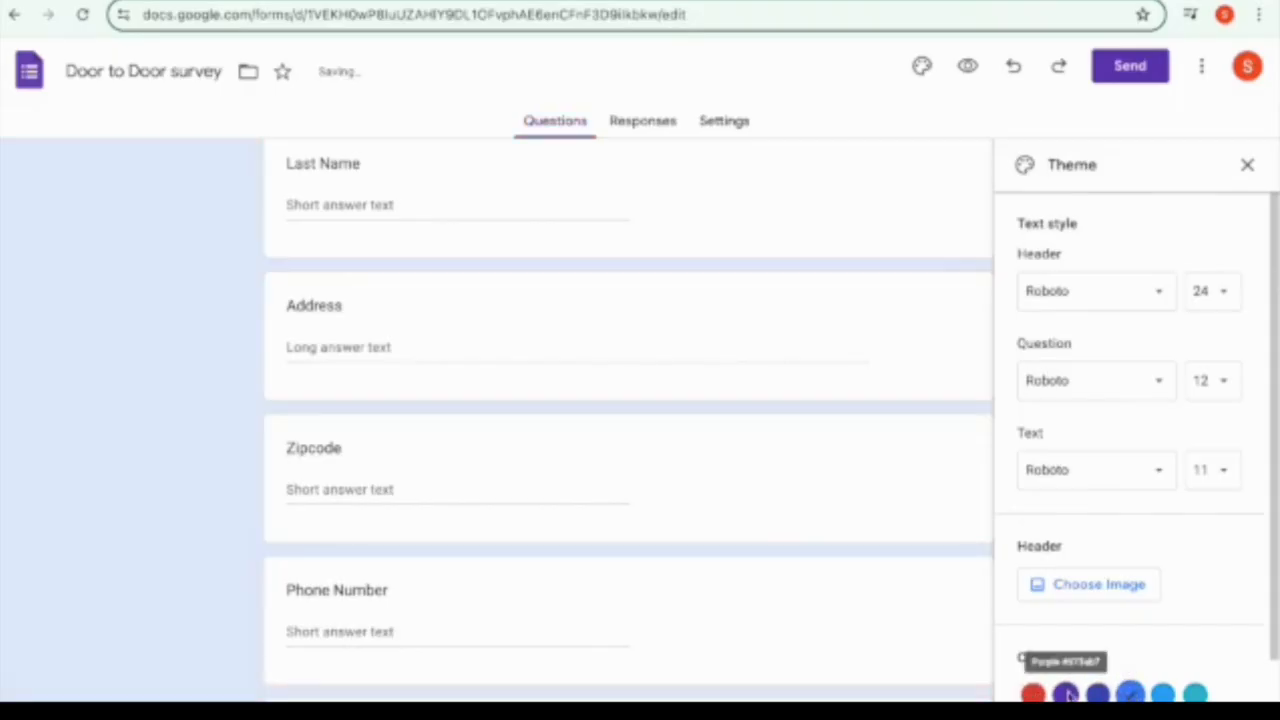
pyautogui.click(1098, 719)
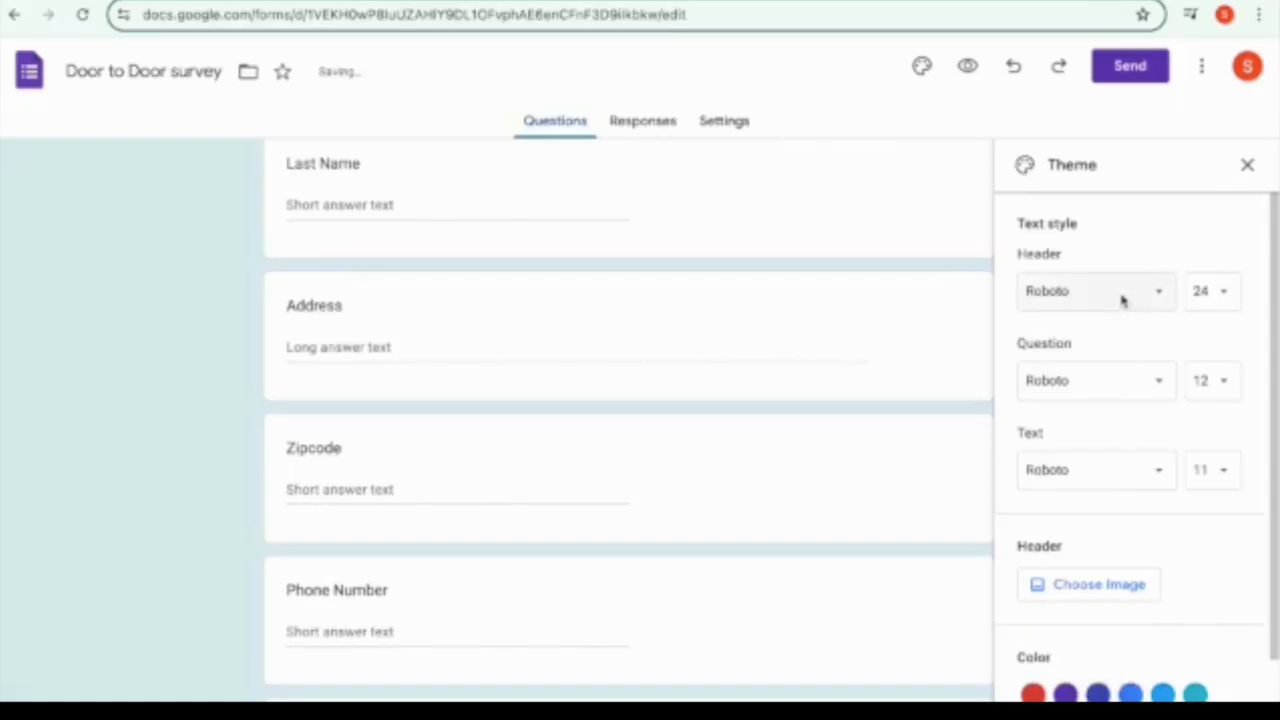
# Step: Try Georgia and Caveat as the header font of the form theme
pyautogui.click(1154, 295)
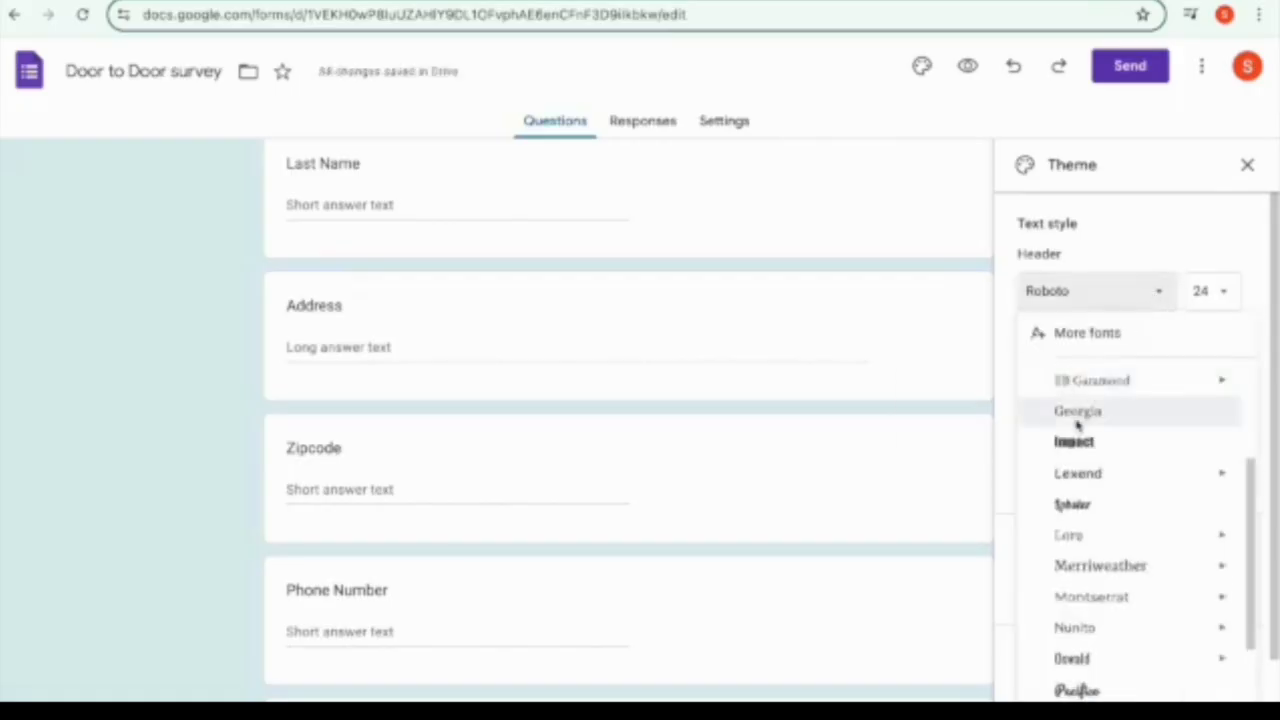
pyautogui.click(1150, 420)
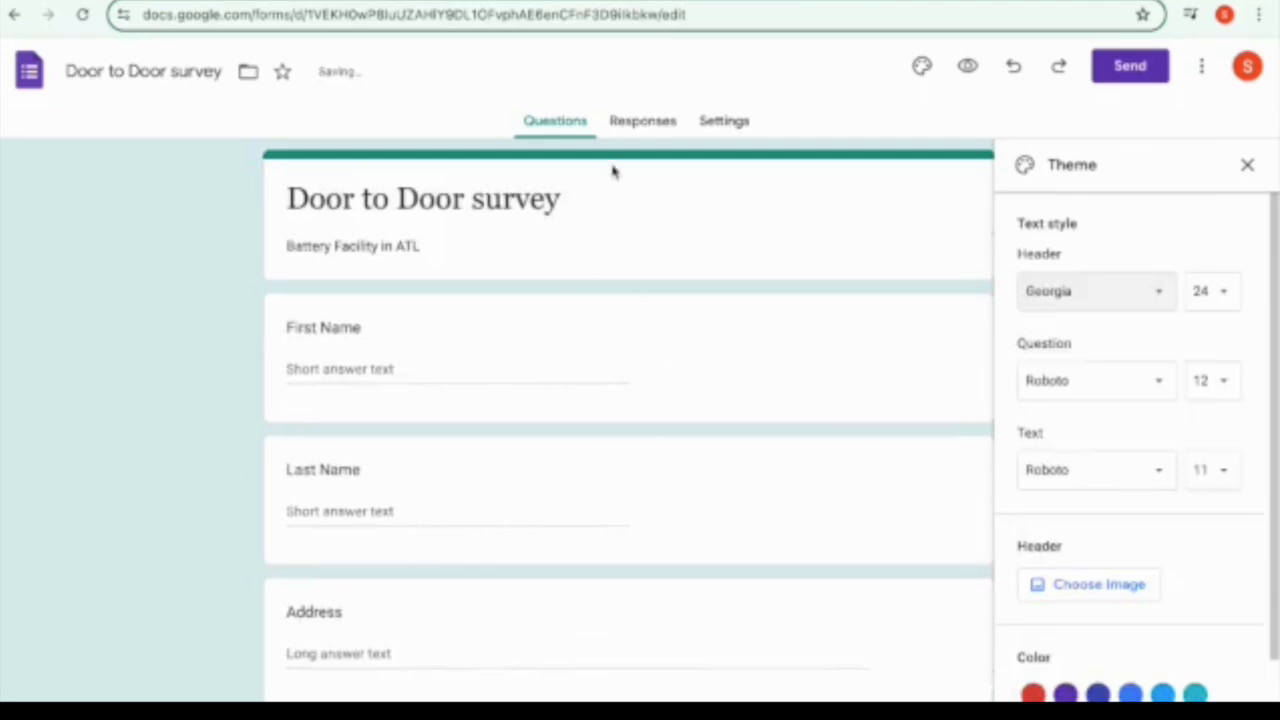
pyautogui.click(1162, 309)
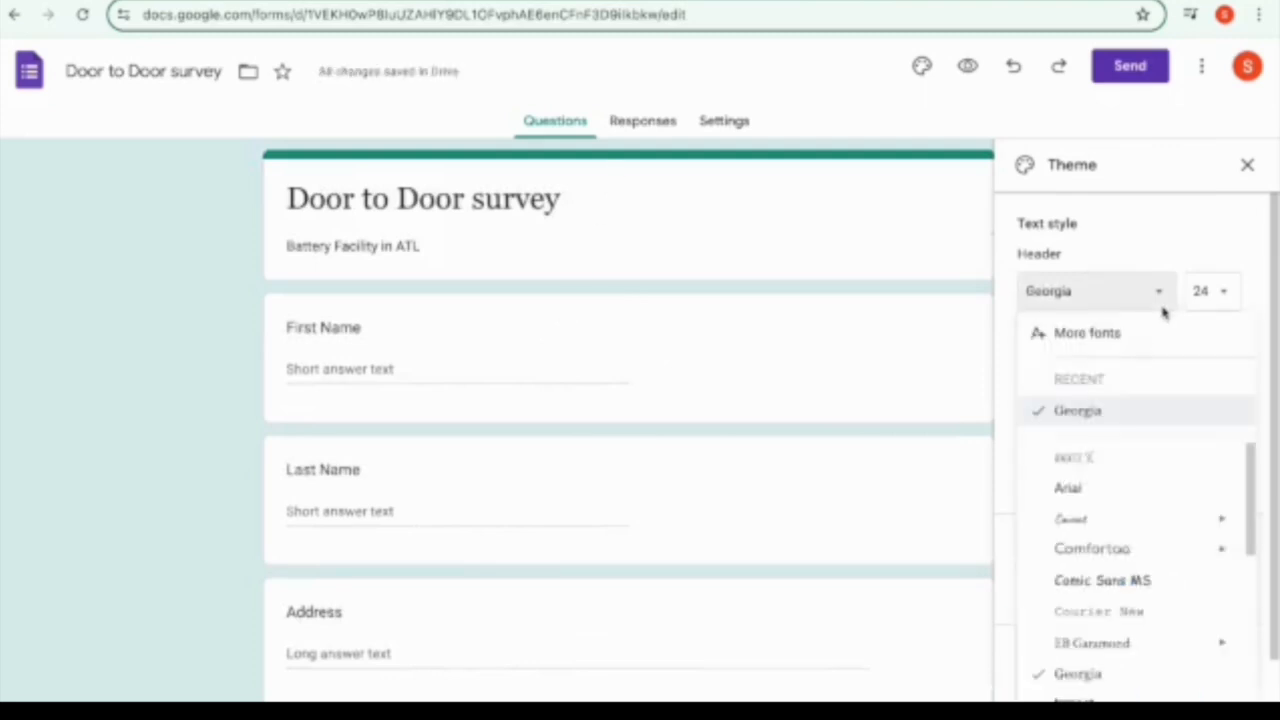
pyautogui.click(1074, 520)
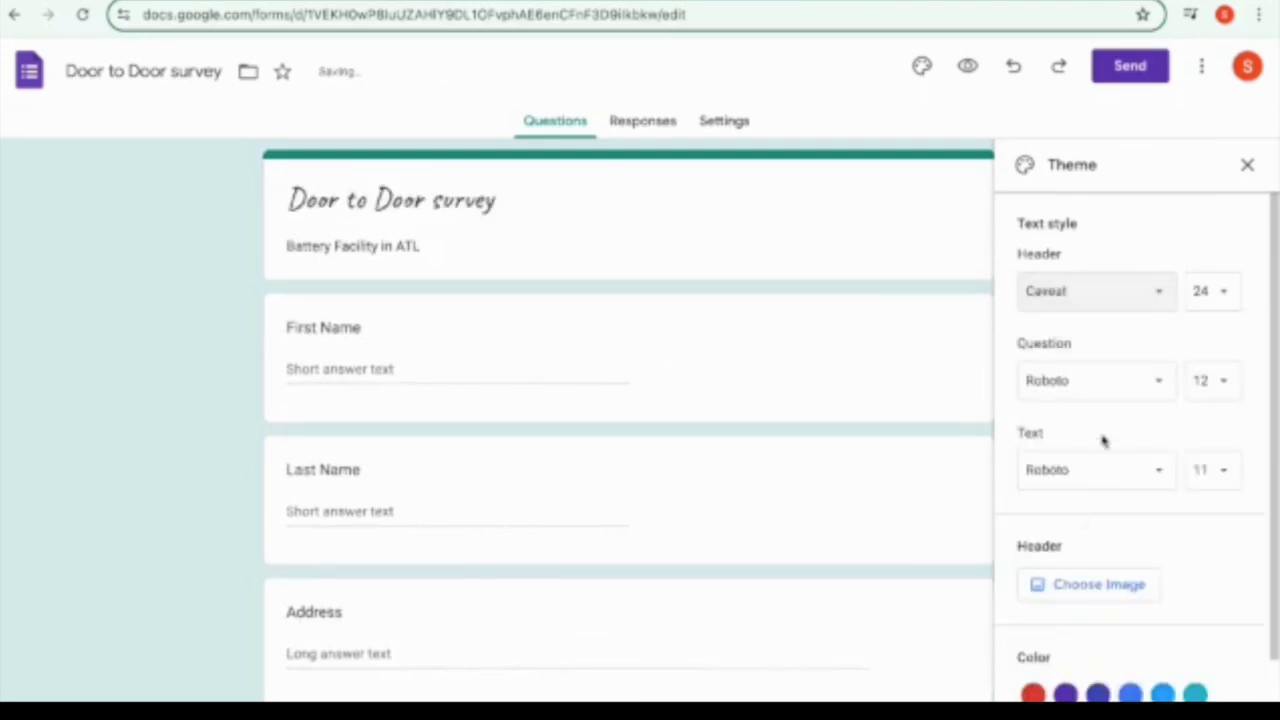
# Step: Set the theme's header font to Poppins from the additional fonts and its question font to Caveat
pyautogui.click(1145, 308)
pyautogui.click(1090, 333)
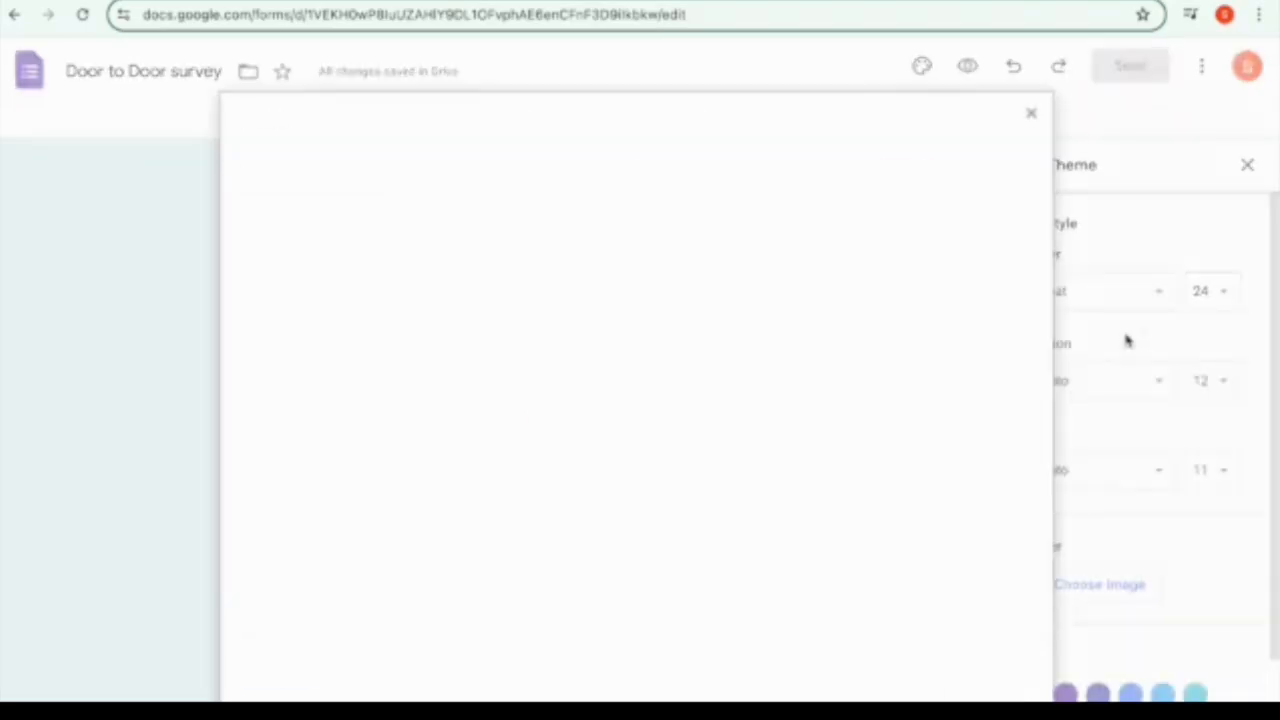
pyautogui.click(483, 453)
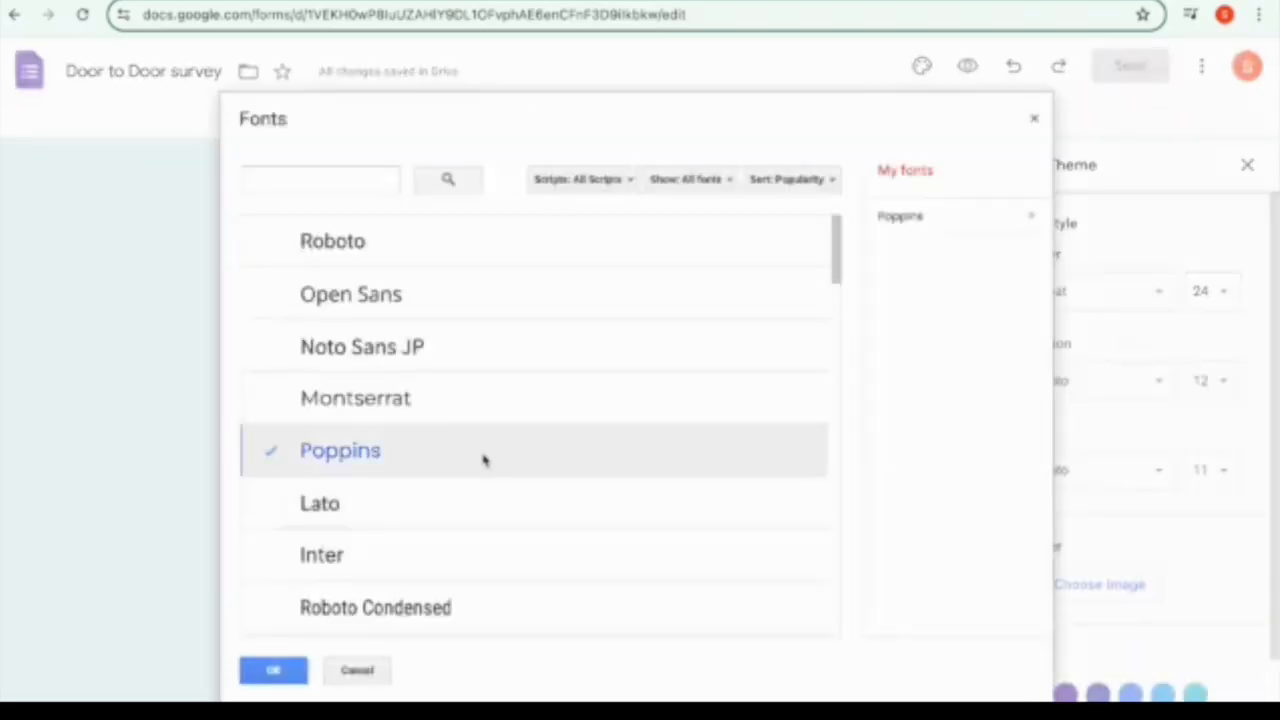
pyautogui.click(258, 669)
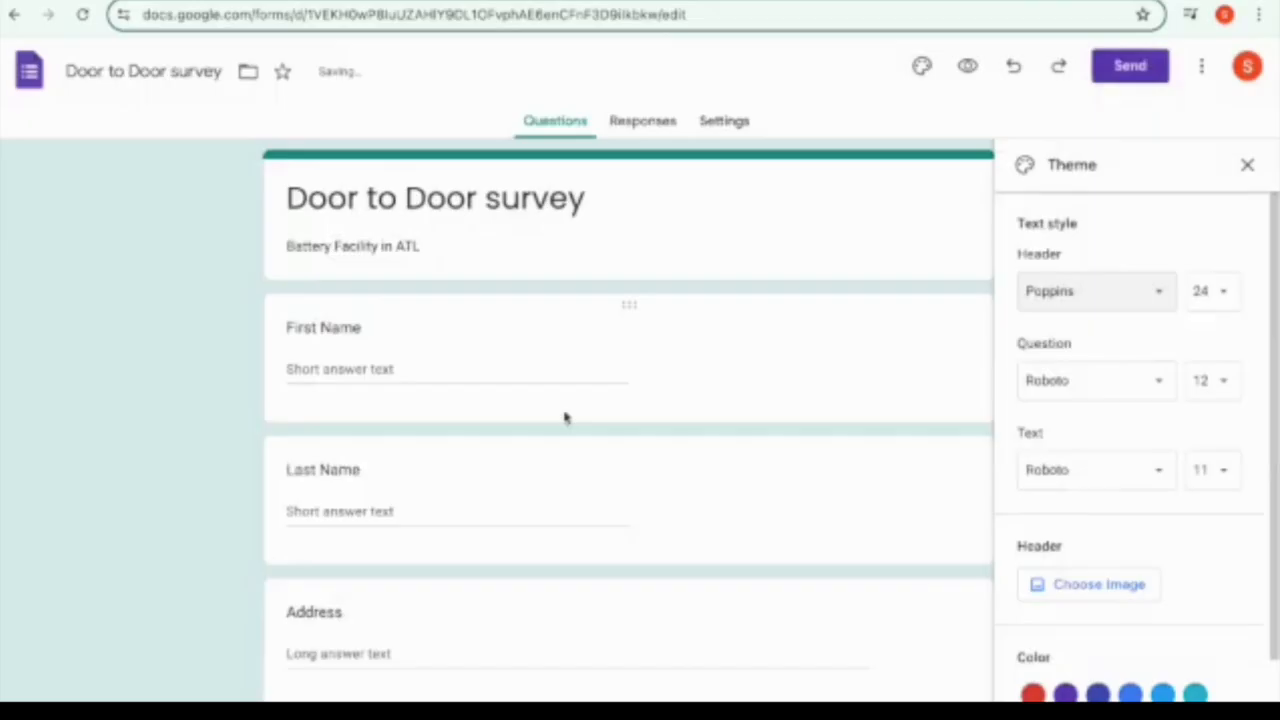
pyautogui.click(1152, 385)
pyautogui.click(1132, 533)
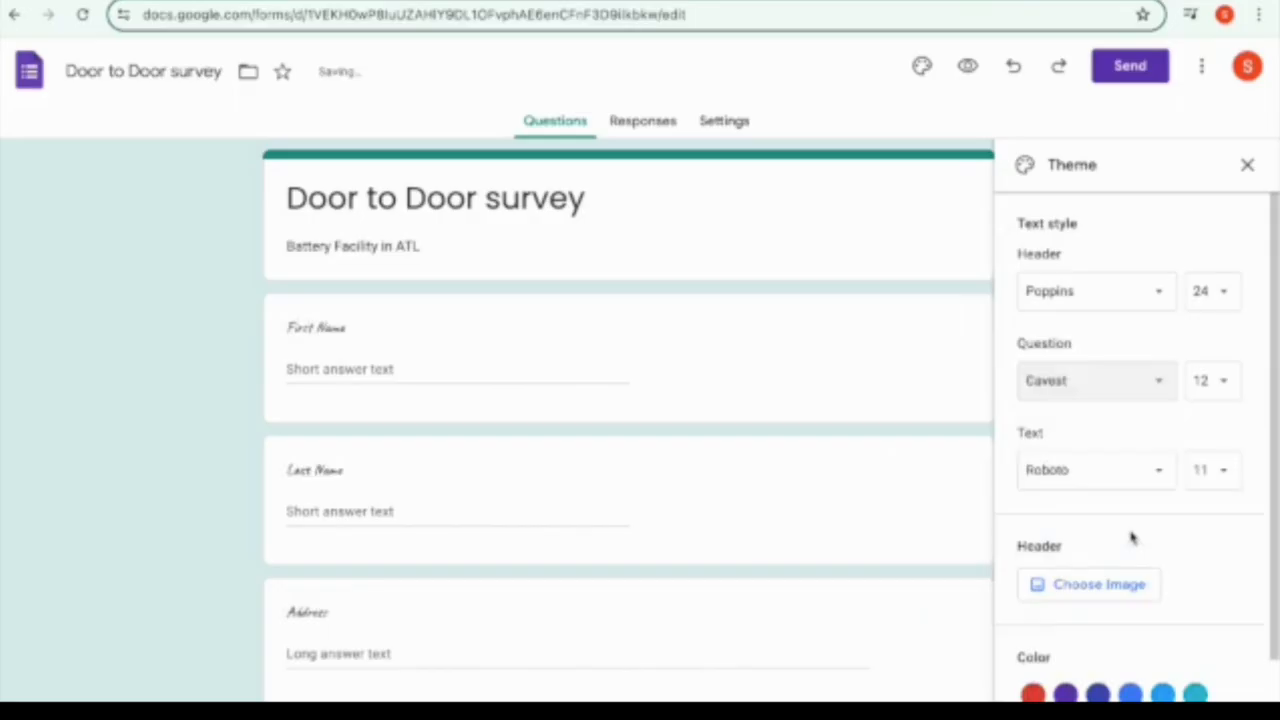
# Step: Insert the dark blue fiber-strand picture from the Work and School themes as the form's header image
pyautogui.click(1110, 584)
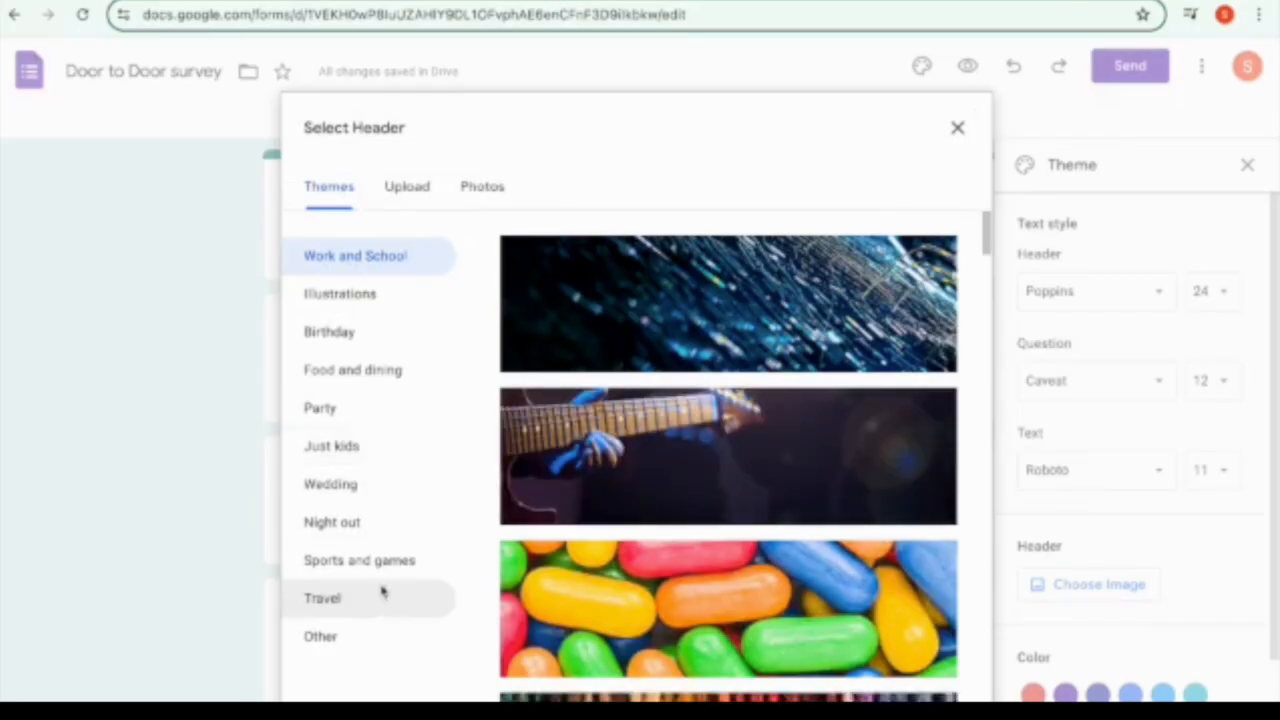
pyautogui.click(585, 473)
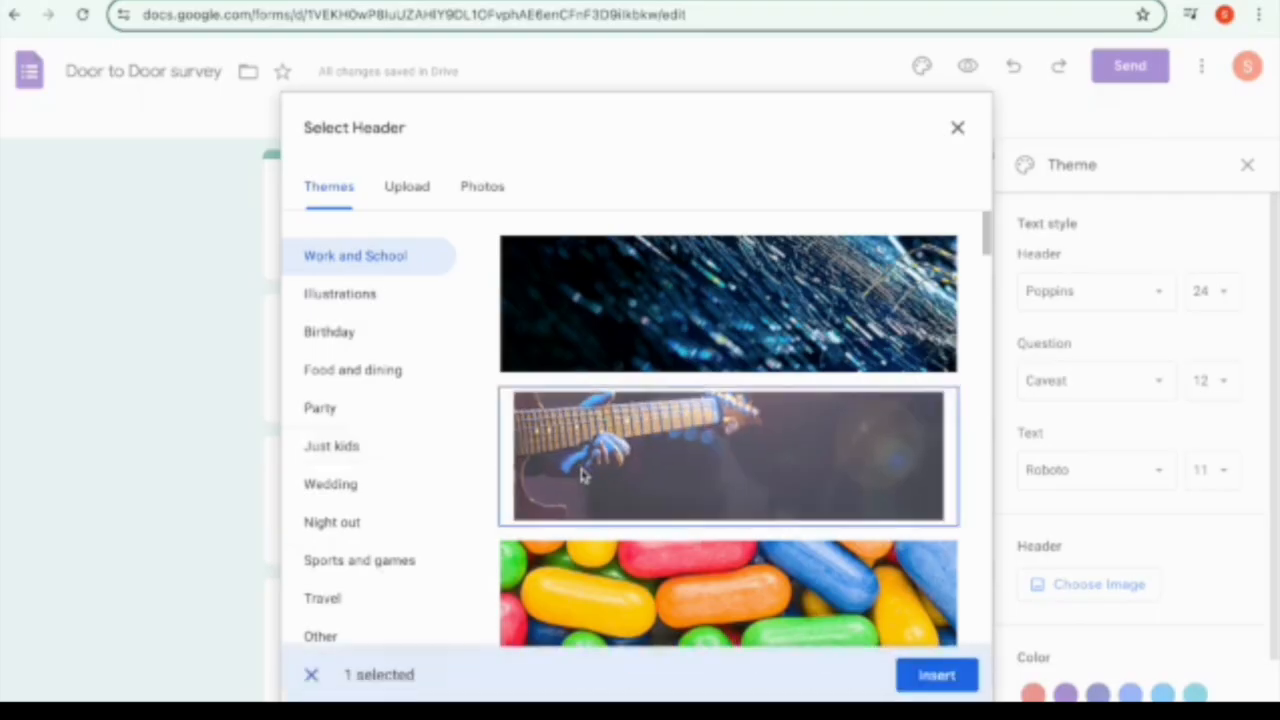
pyautogui.click(634, 320)
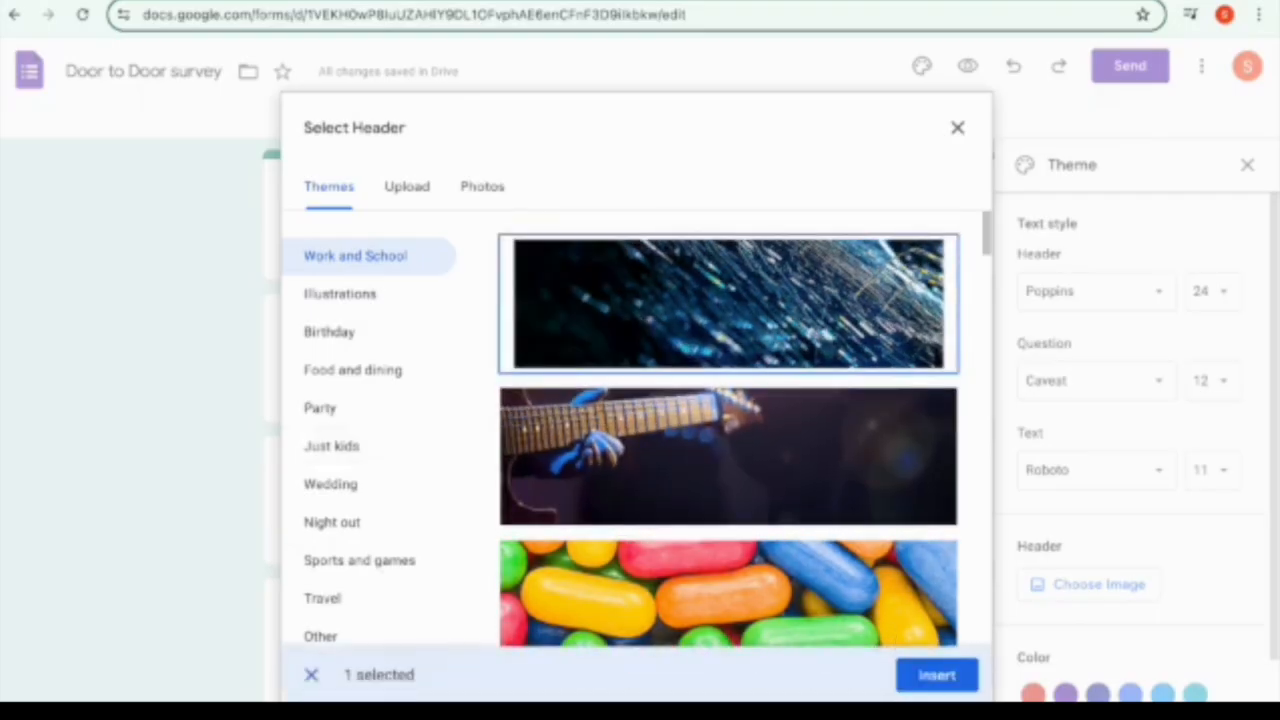
pyautogui.click(937, 675)
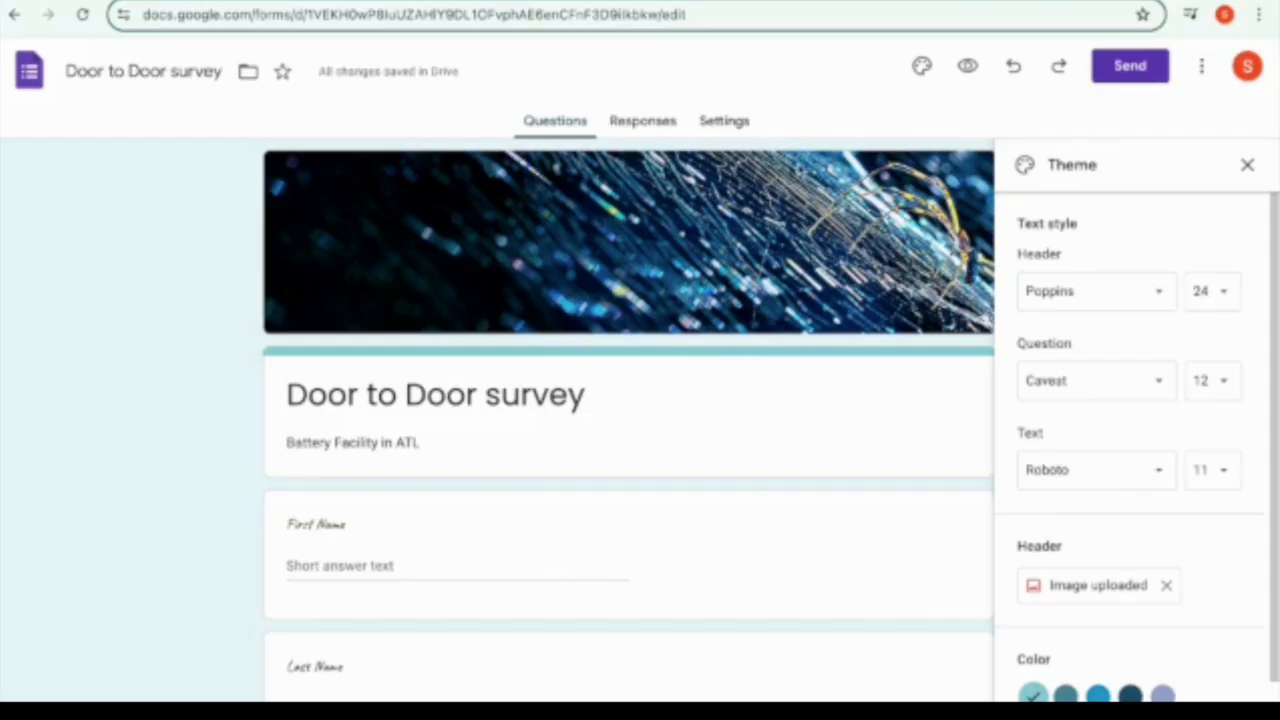
# Step: Preview the survey as a respondent, check all questions down to the submit area, and return to the editor
pyautogui.click(967, 67)
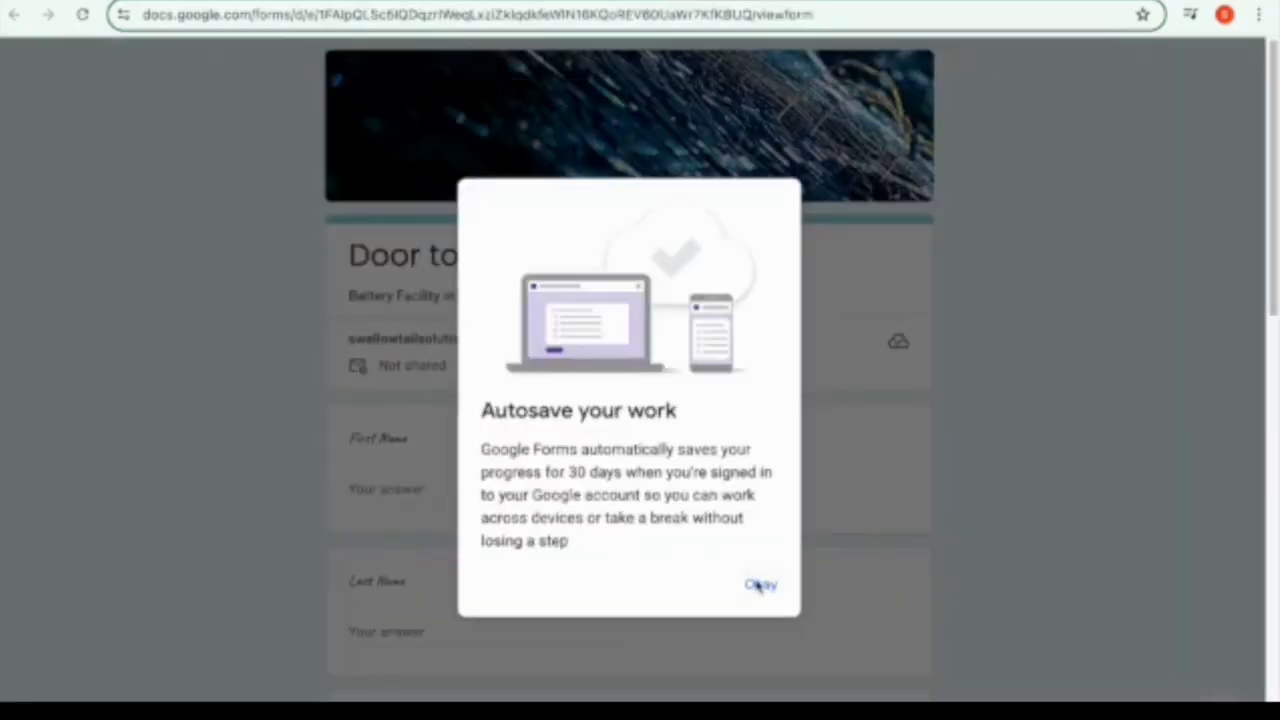
pyautogui.click(758, 585)
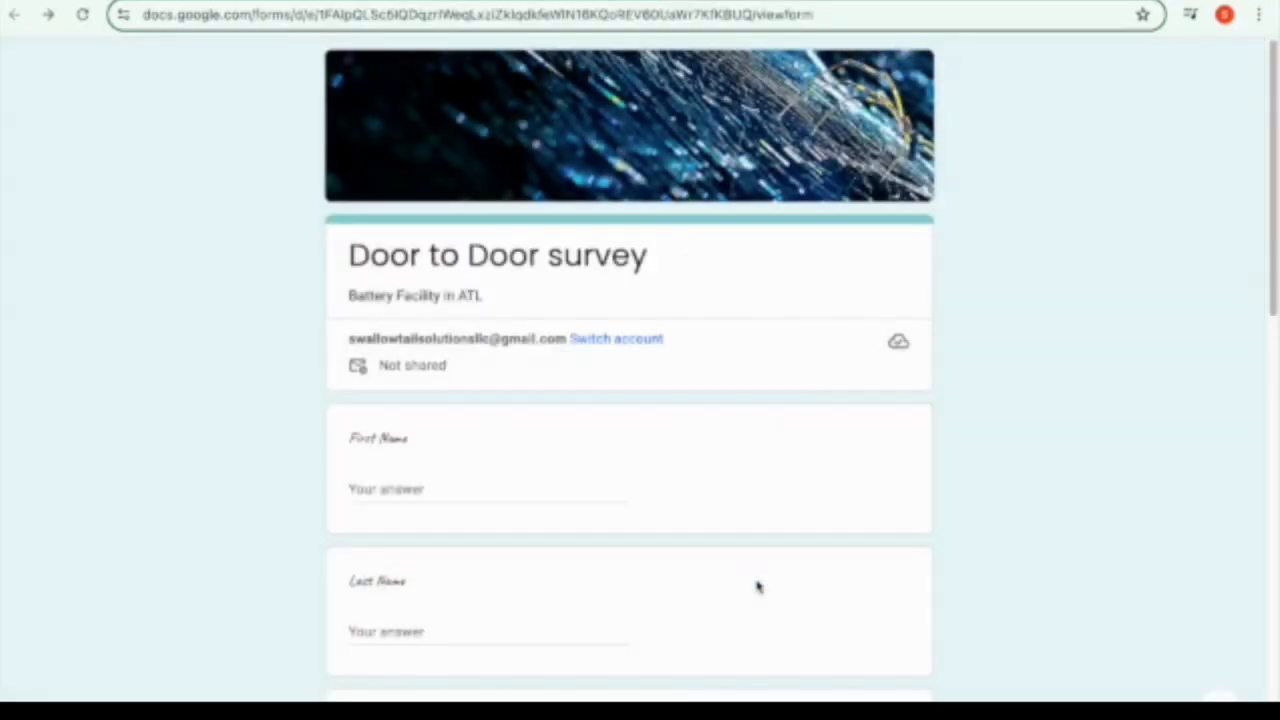
pyautogui.scroll(-3, 758, 587)
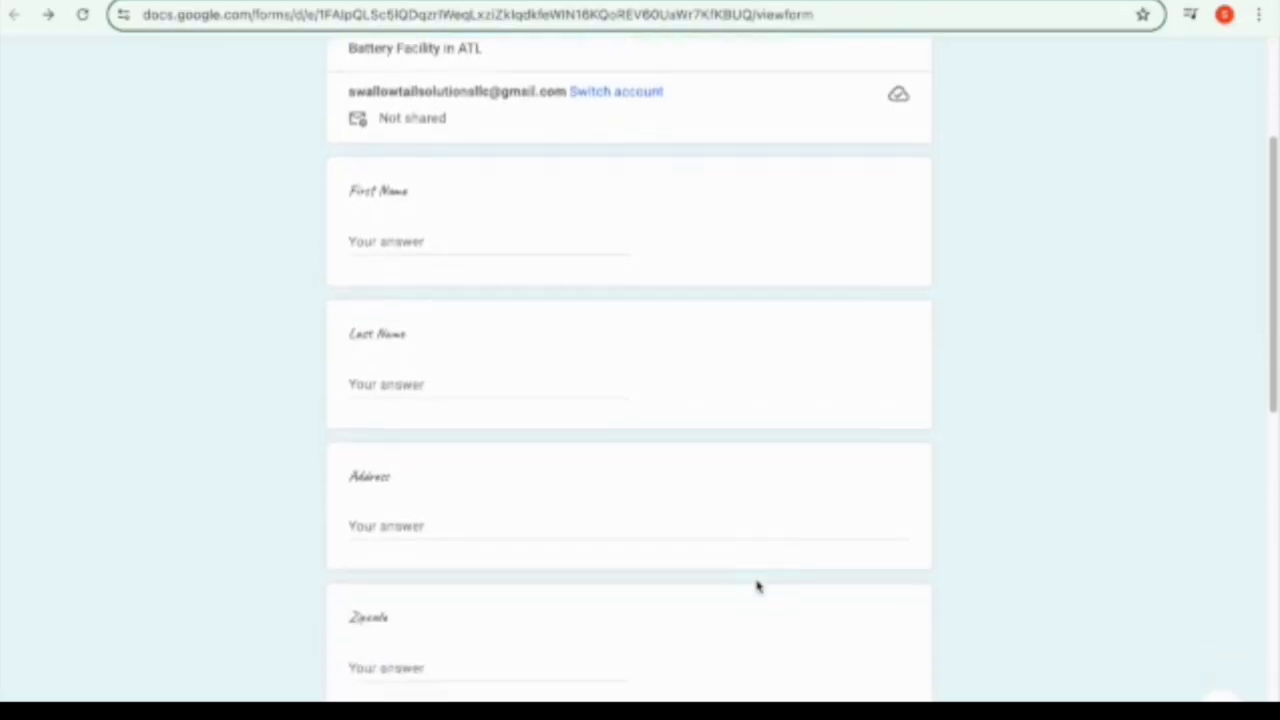
pyautogui.scroll(-4, 758, 587)
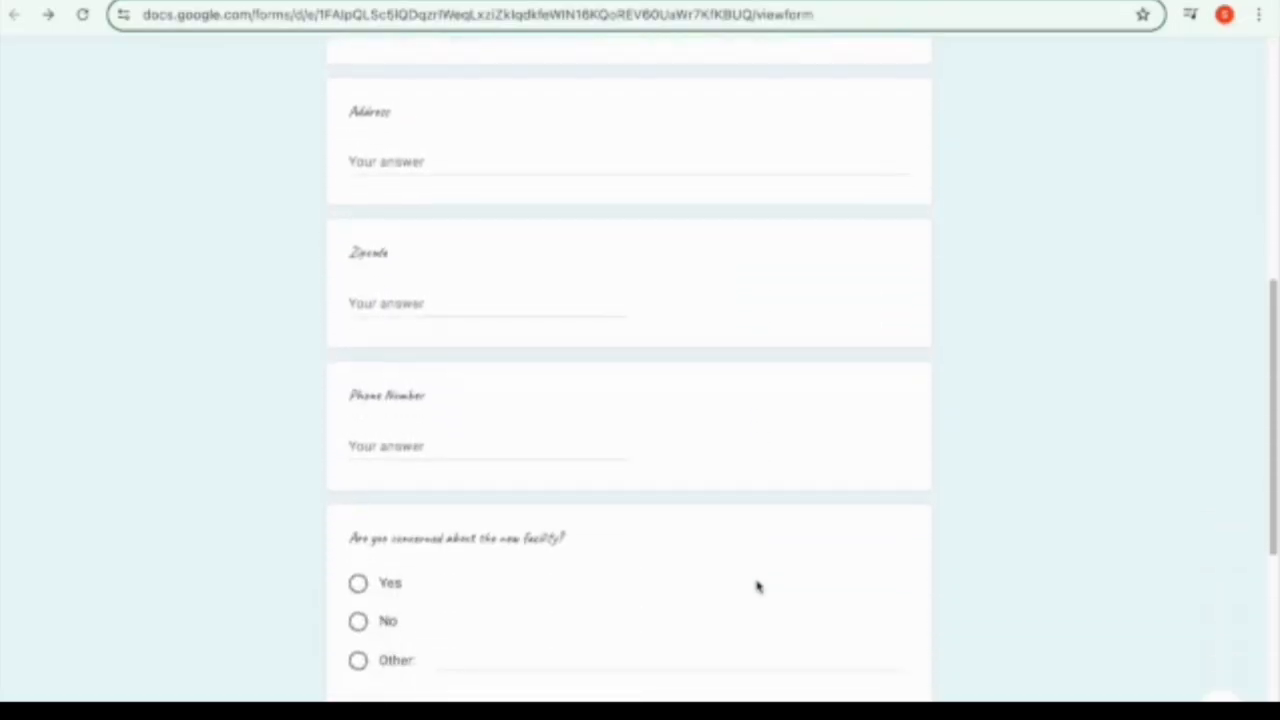
pyautogui.scroll(-5, 758, 587)
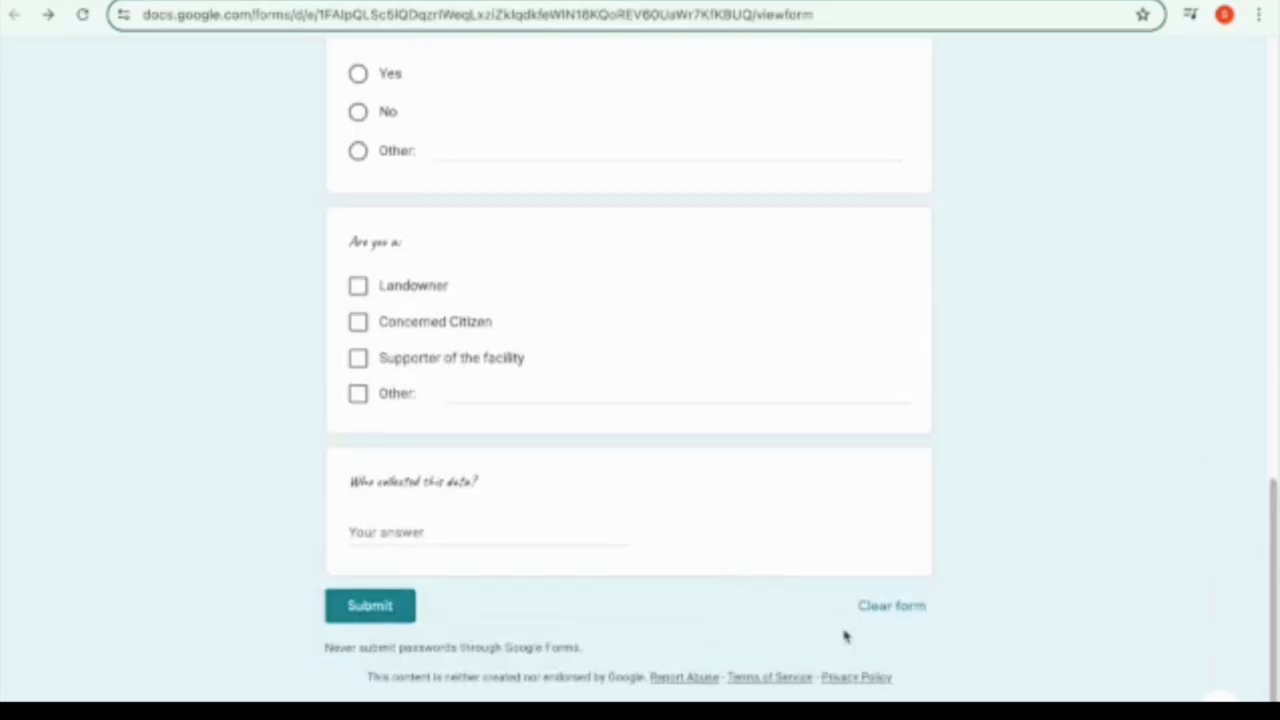
pyautogui.scroll(12, 845, 637)
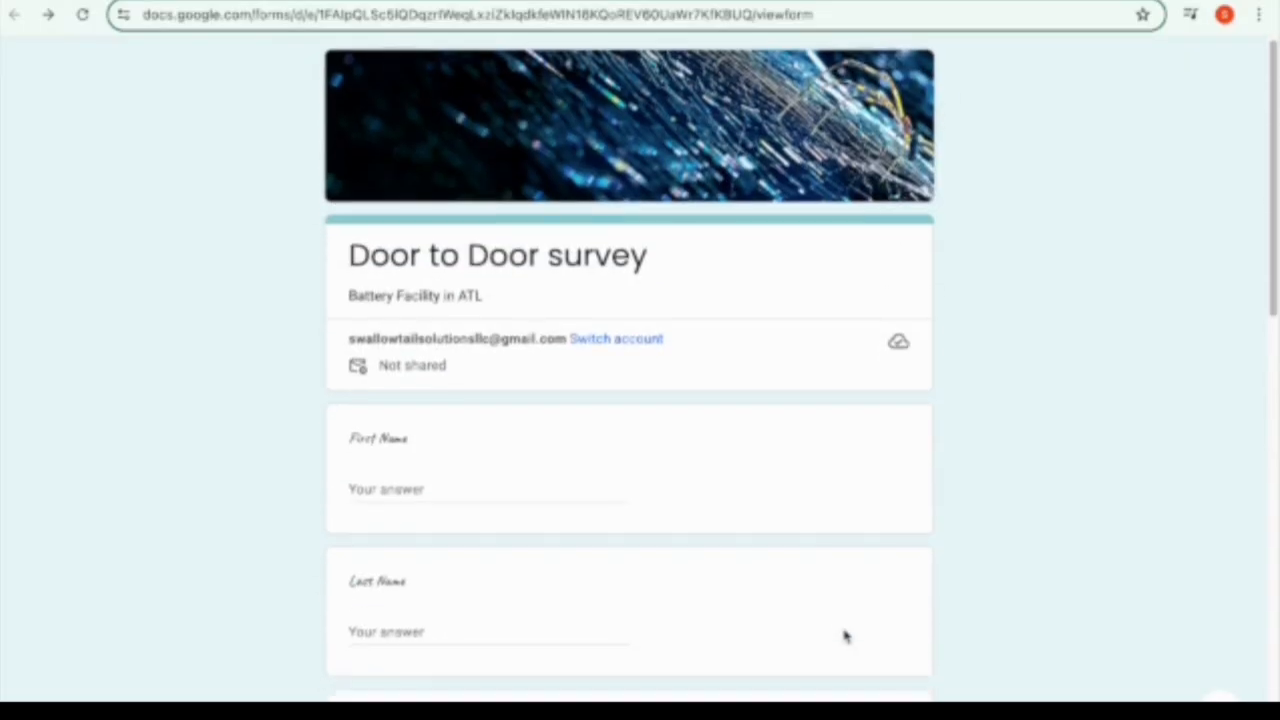
pyautogui.click(1214, 676)
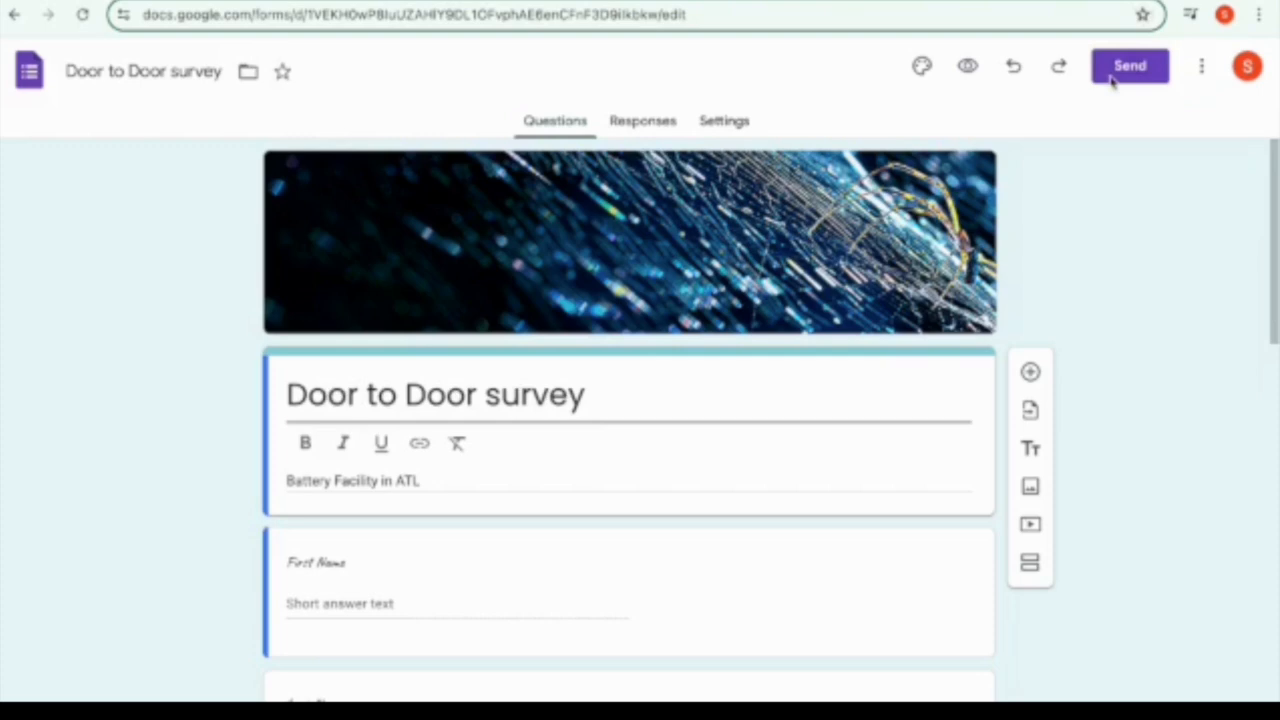
# Step: Display the survey's shareable link in the sending options and try the shortened URL before restoring the full one
pyautogui.click(1113, 80)
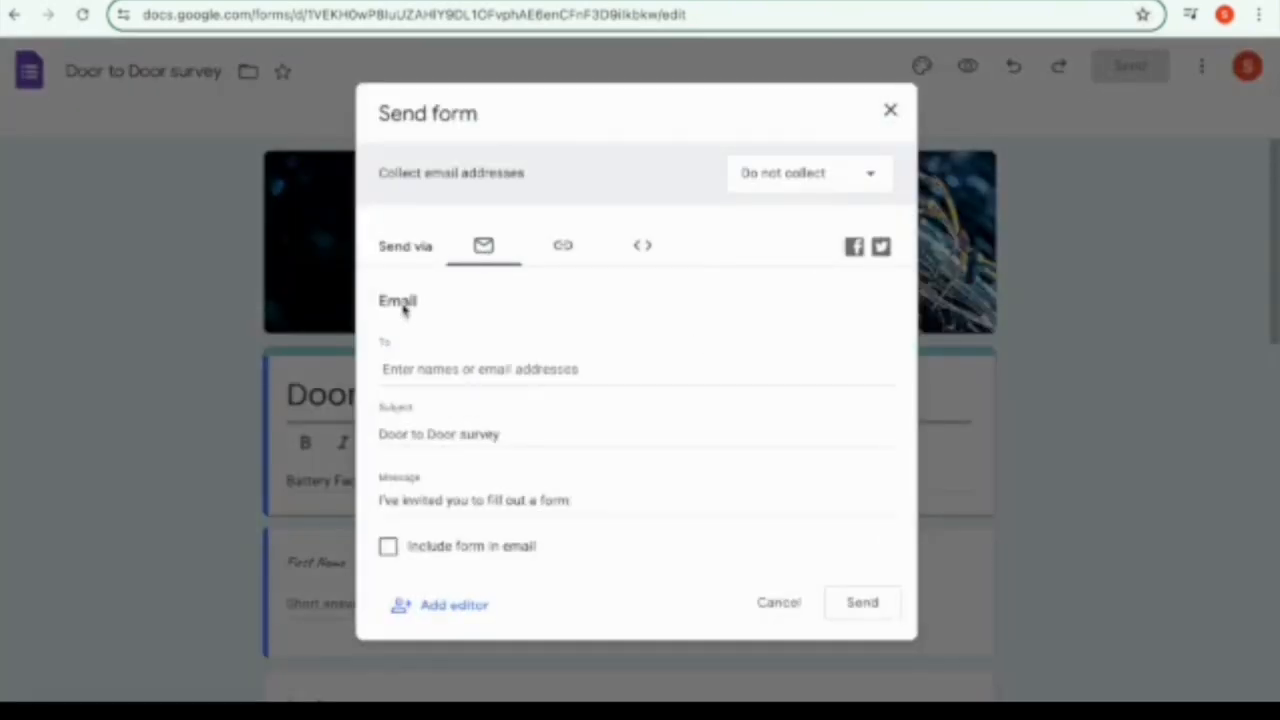
pyautogui.click(571, 255)
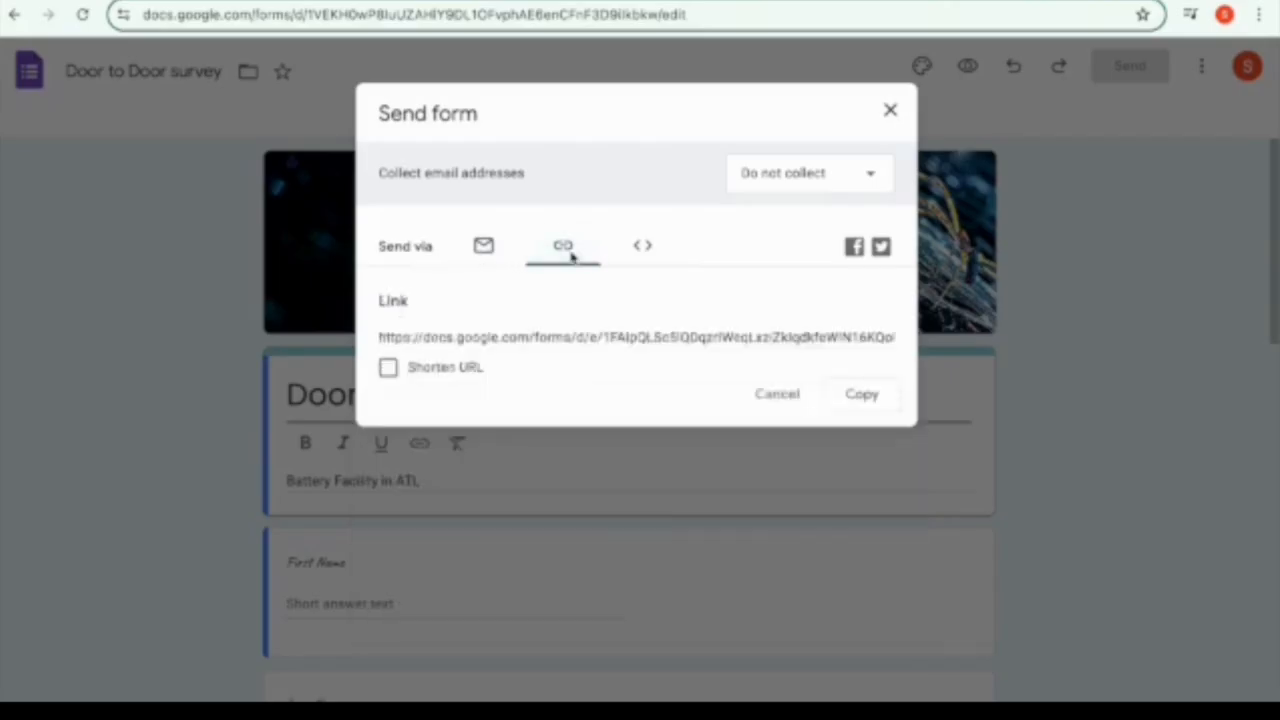
pyautogui.click(388, 367)
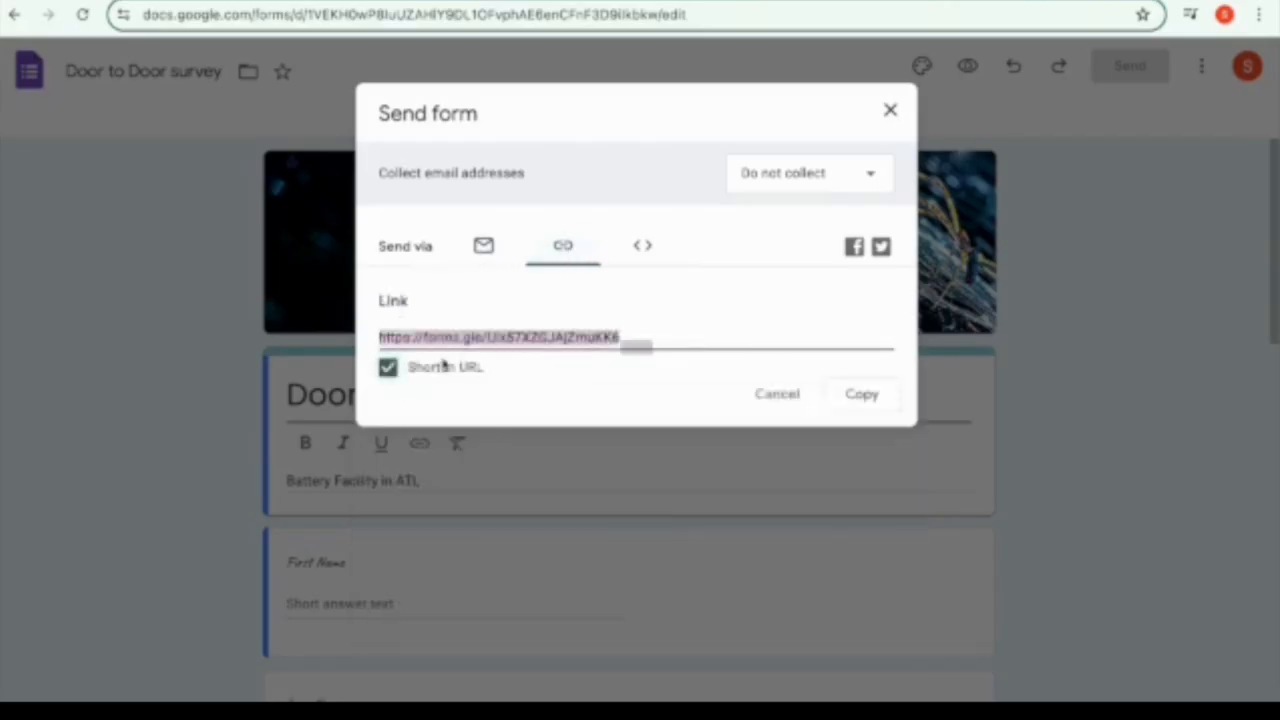
pyautogui.click(388, 367)
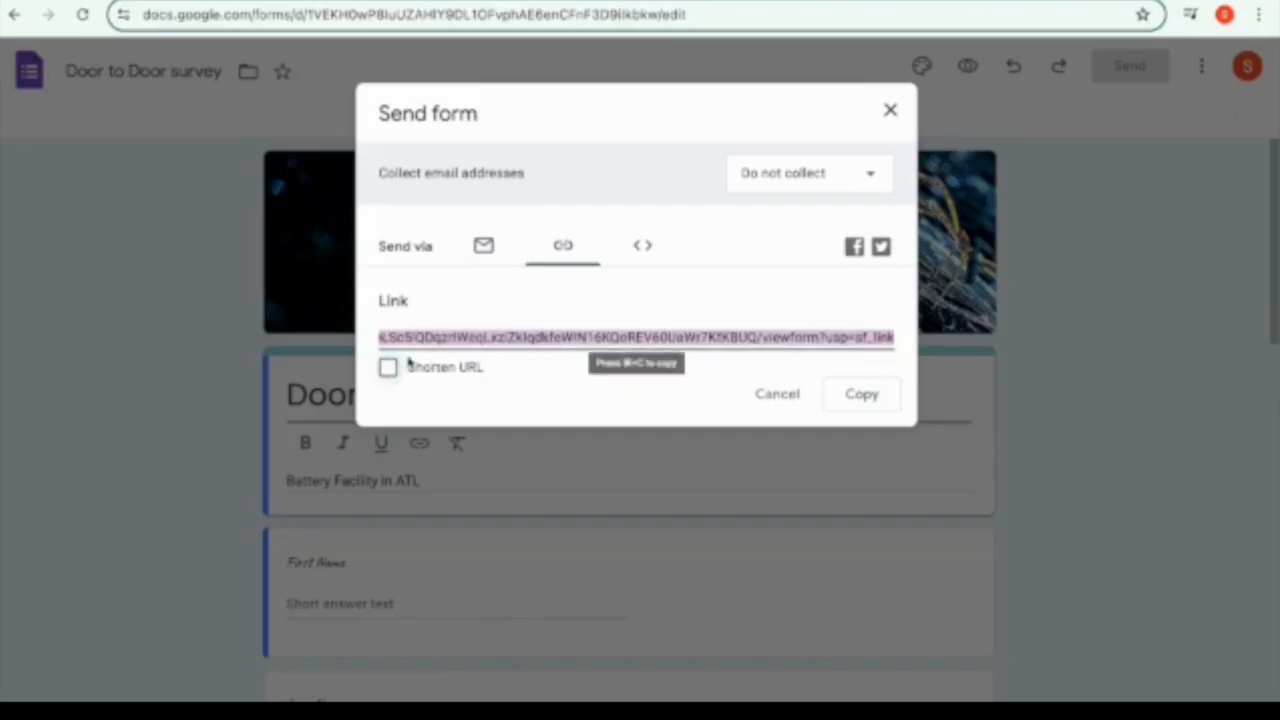
# Step: Display the form's HTML embed code and review the email collection choices, keeping Do not collect
pyautogui.click(645, 246)
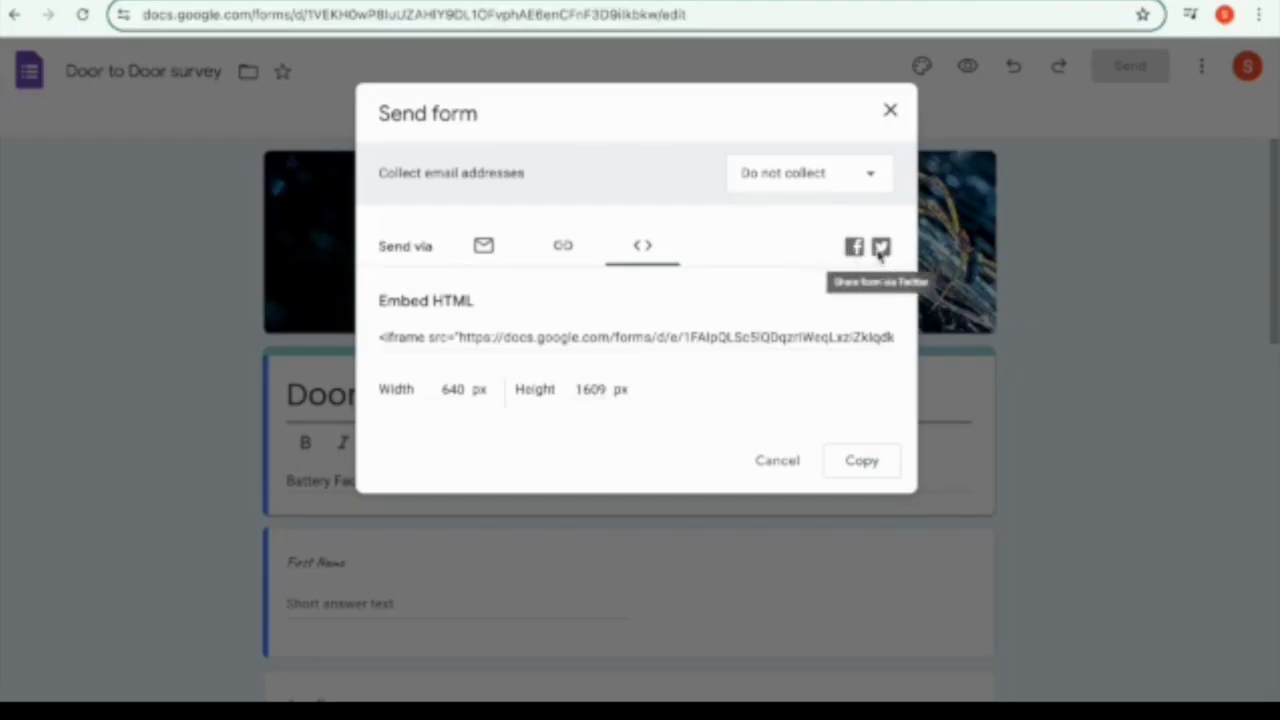
pyautogui.click(870, 178)
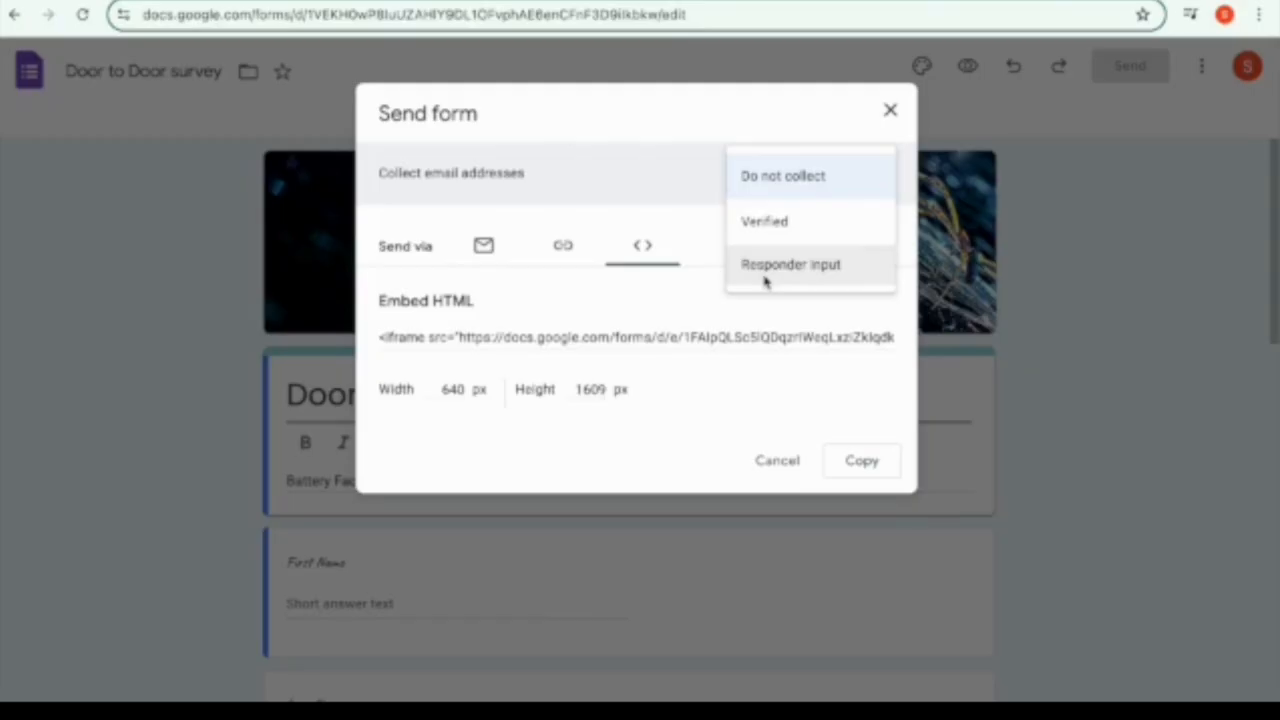
pyautogui.click(766, 188)
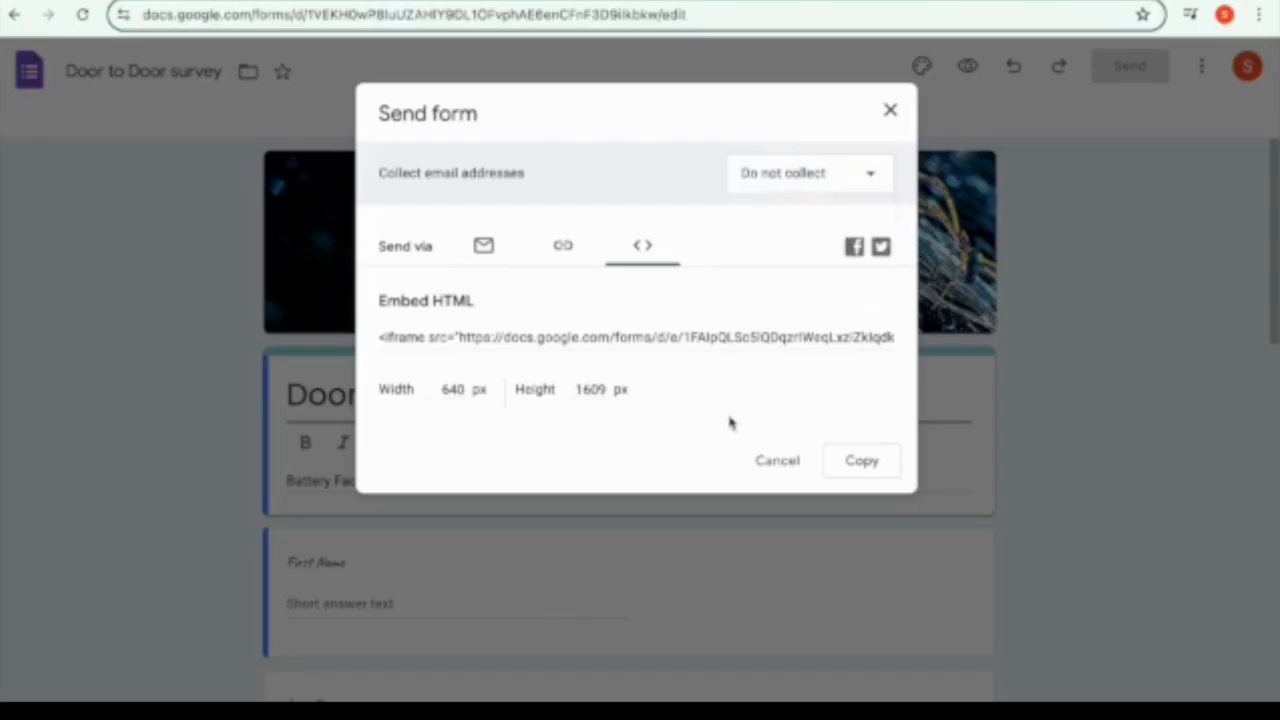
# Step: Try the email sending options with the form included in the email, and close them without sending
pyautogui.click(483, 246)
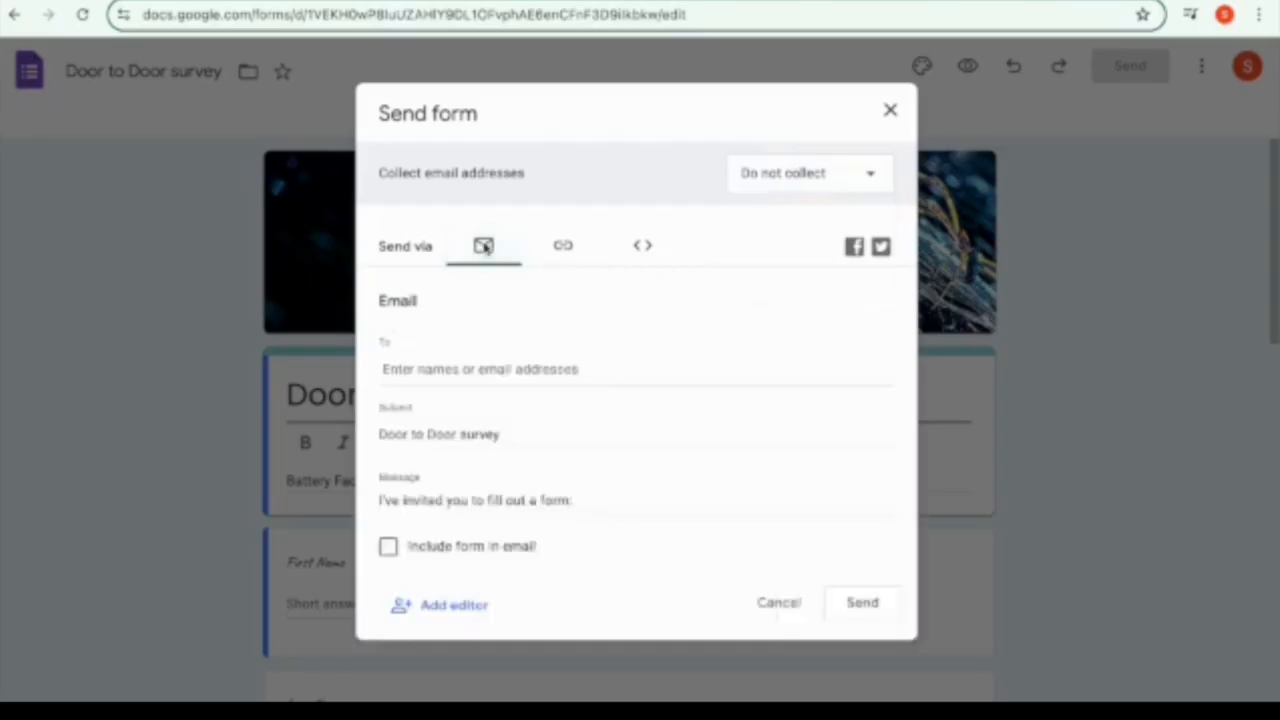
pyautogui.click(388, 550)
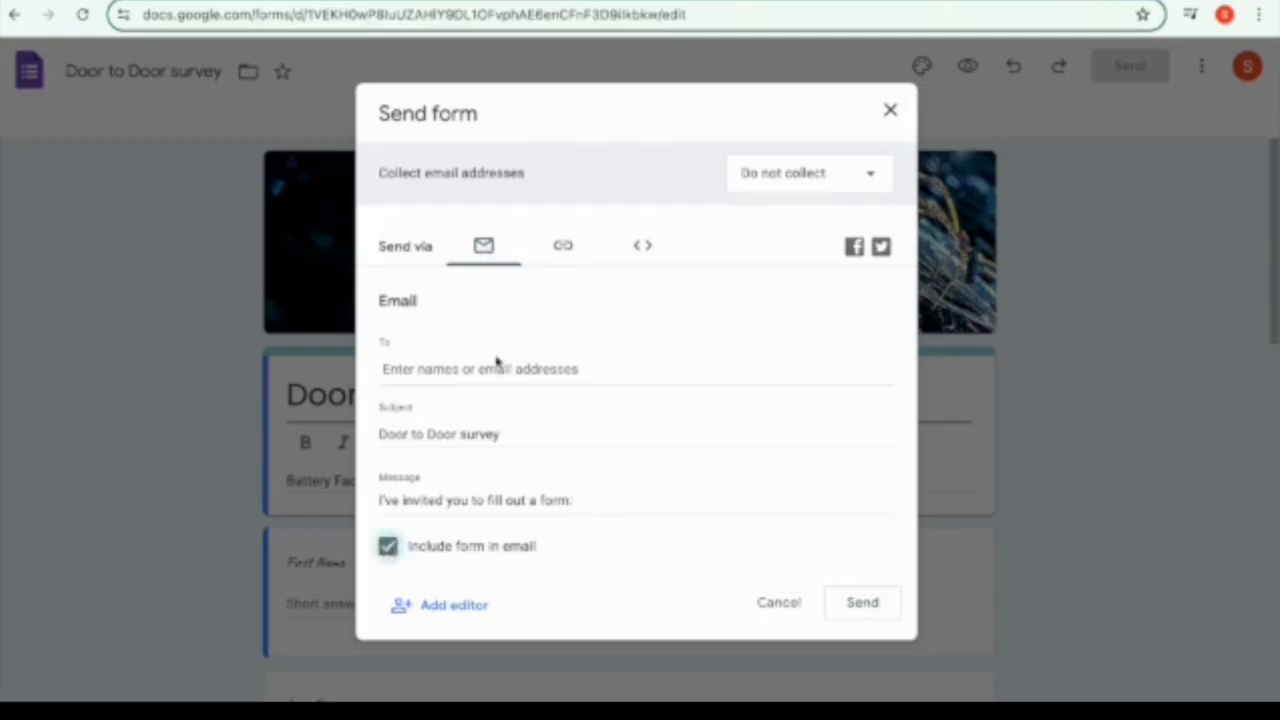
pyautogui.click(432, 370)
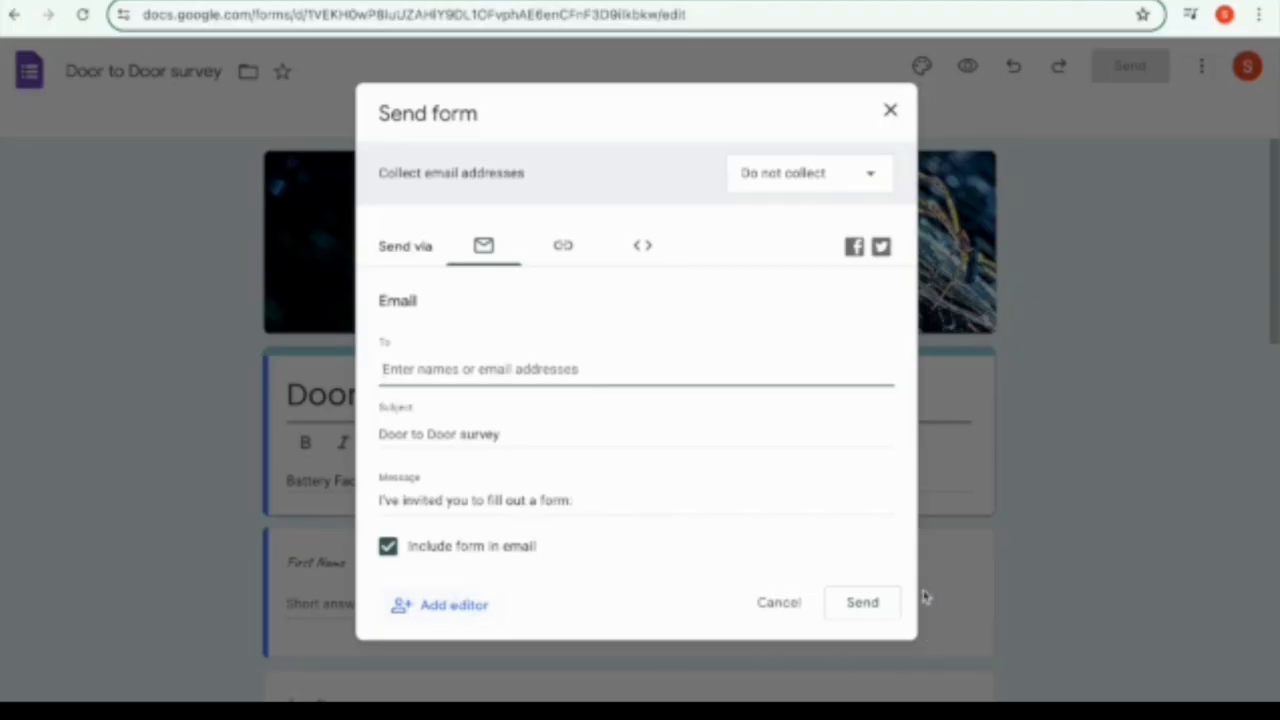
pyautogui.click(890, 111)
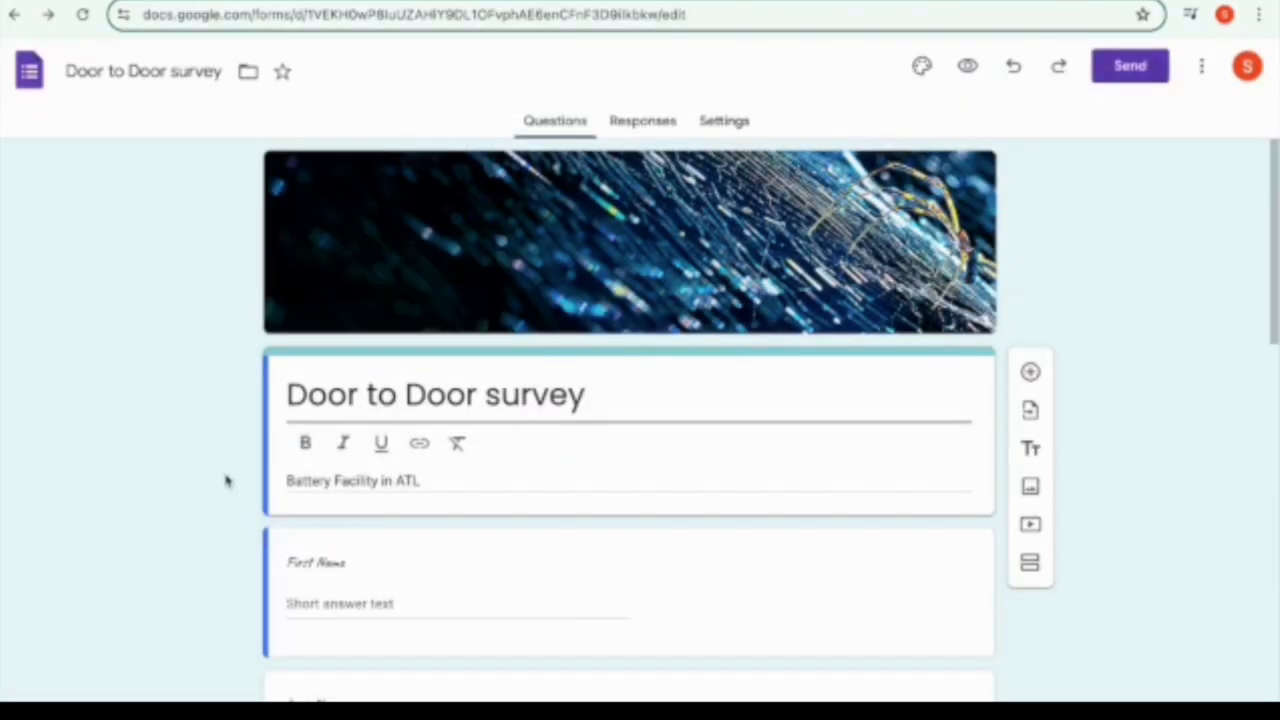
# Step: Create a new spreadsheet linked to the survey's responses and look through its question columns
pyautogui.scroll(-10, 226, 481)
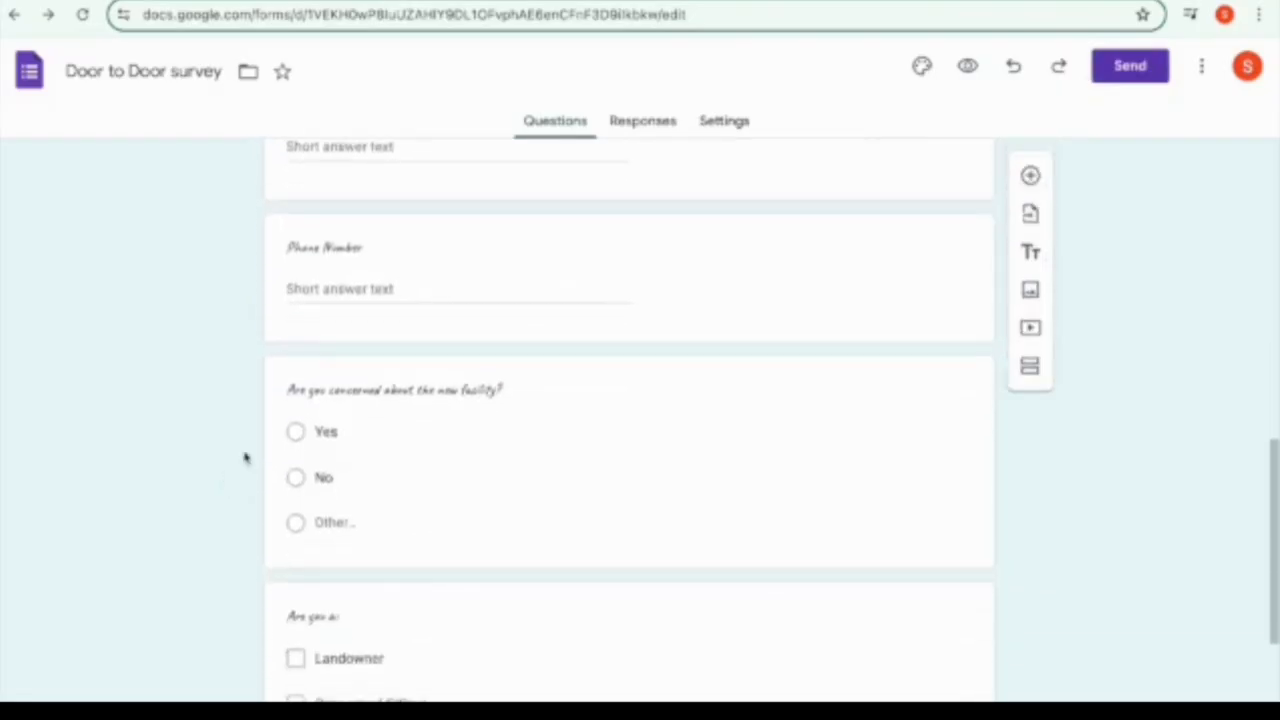
pyautogui.click(648, 121)
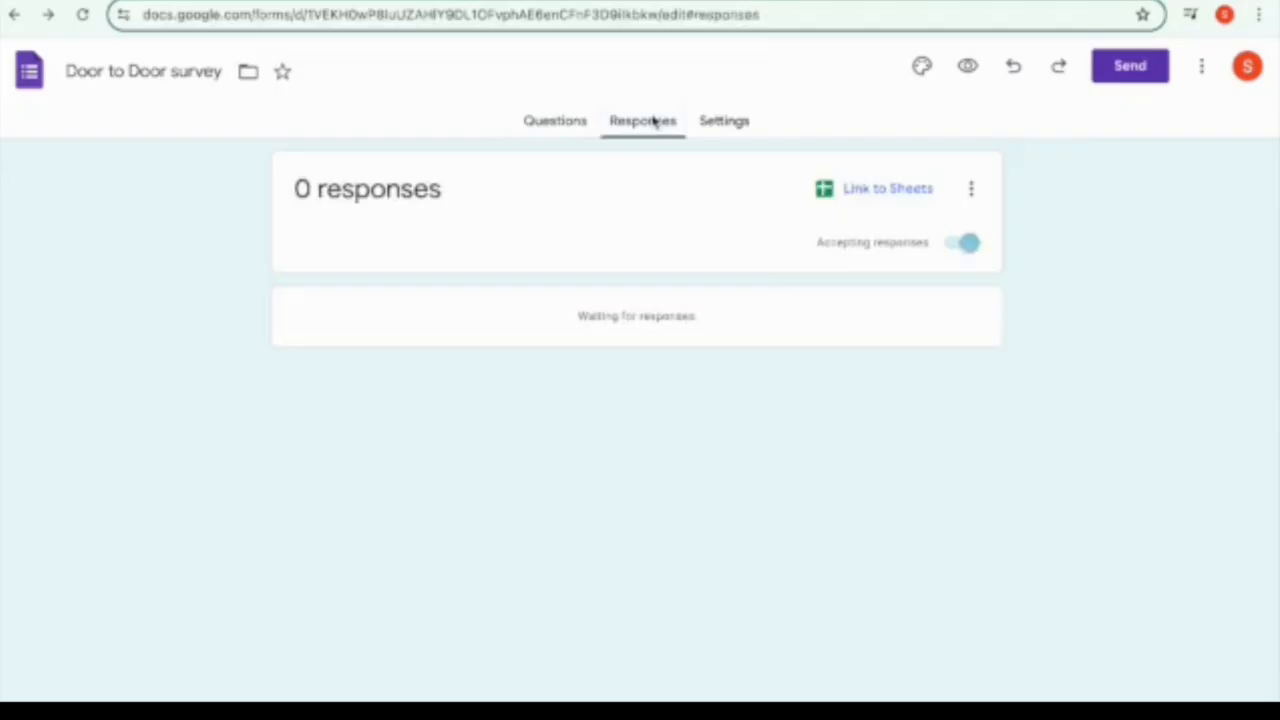
pyautogui.click(869, 189)
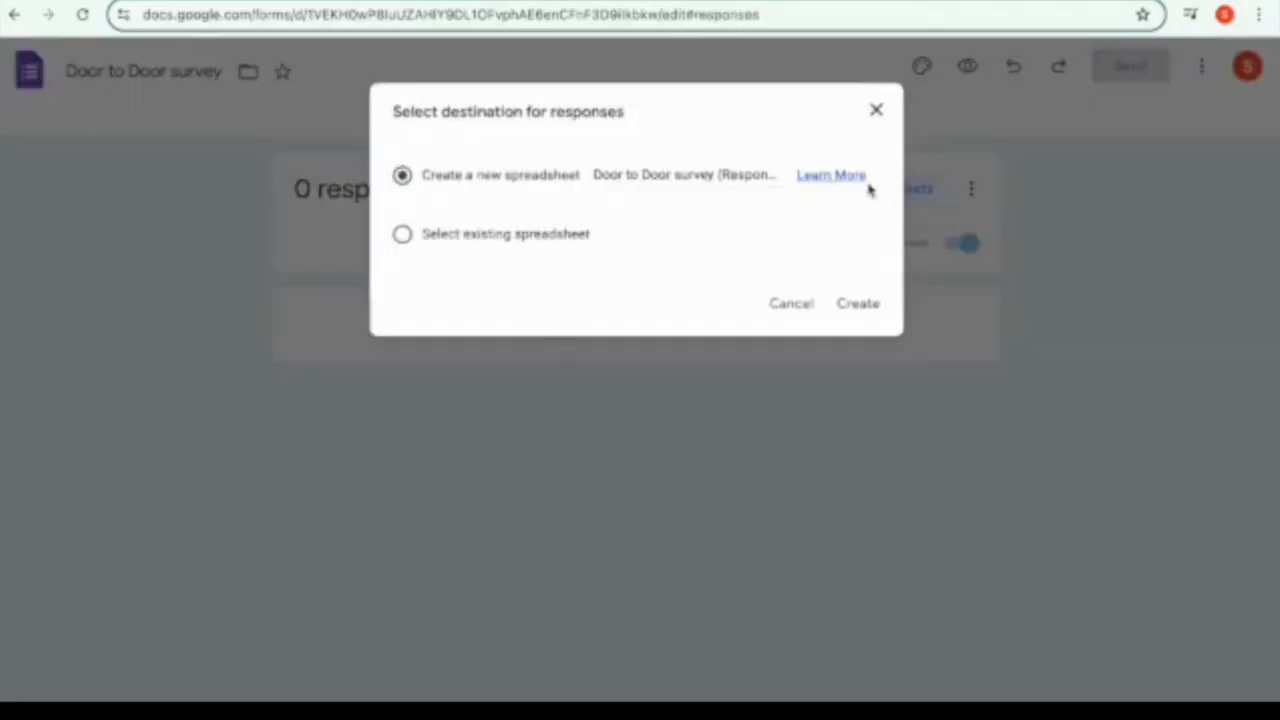
pyautogui.click(856, 303)
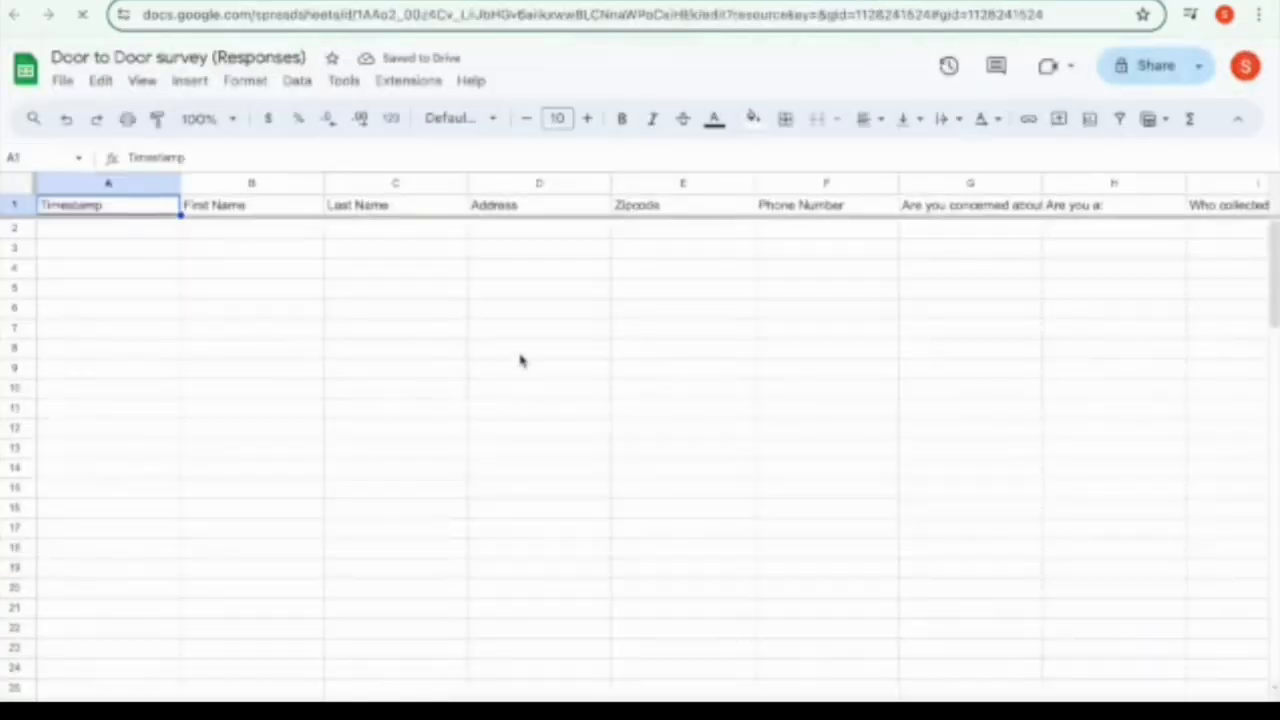
pyautogui.hscroll(2, 806, 380)
pyautogui.hscroll(4, 806, 380)
pyautogui.scroll(-2, 806, 380)
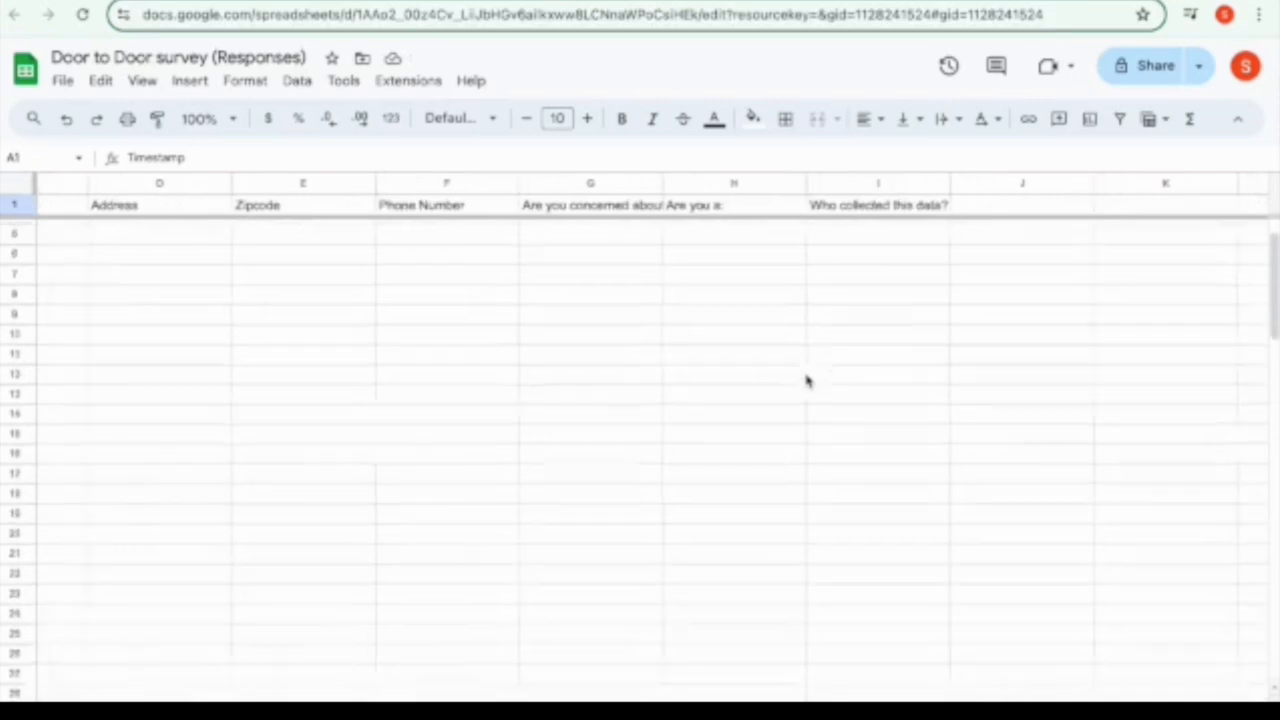
pyautogui.hscroll(-4, 806, 380)
pyautogui.scroll(1, 806, 380)
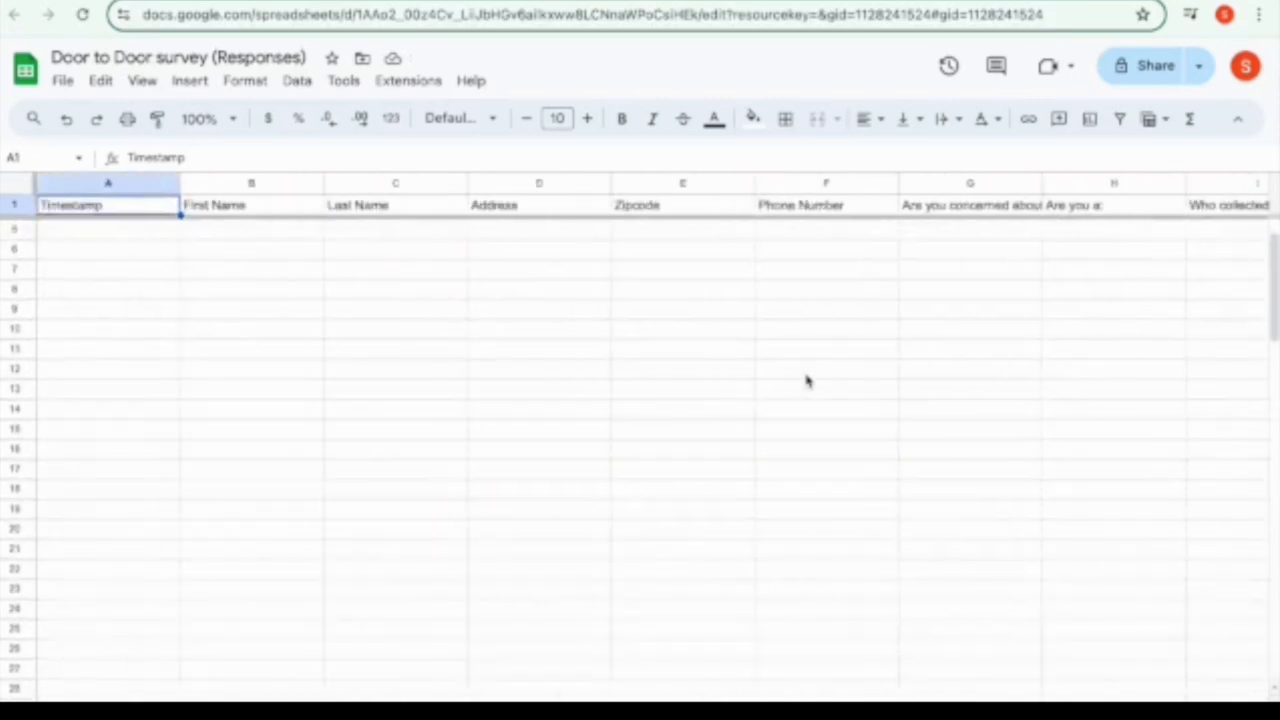
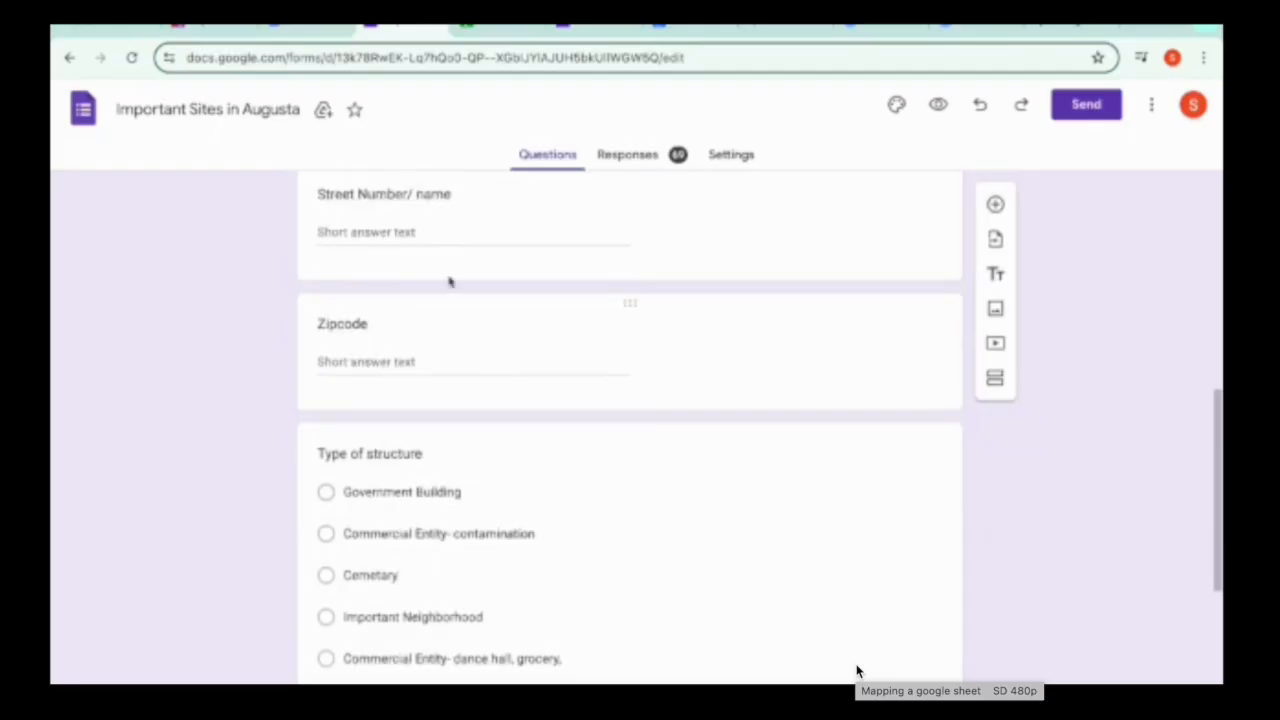
# Step: Examine the response summary of the Important Sites in Augusta form down to the "Is the site still standing" chart
pyautogui.click(622, 158)
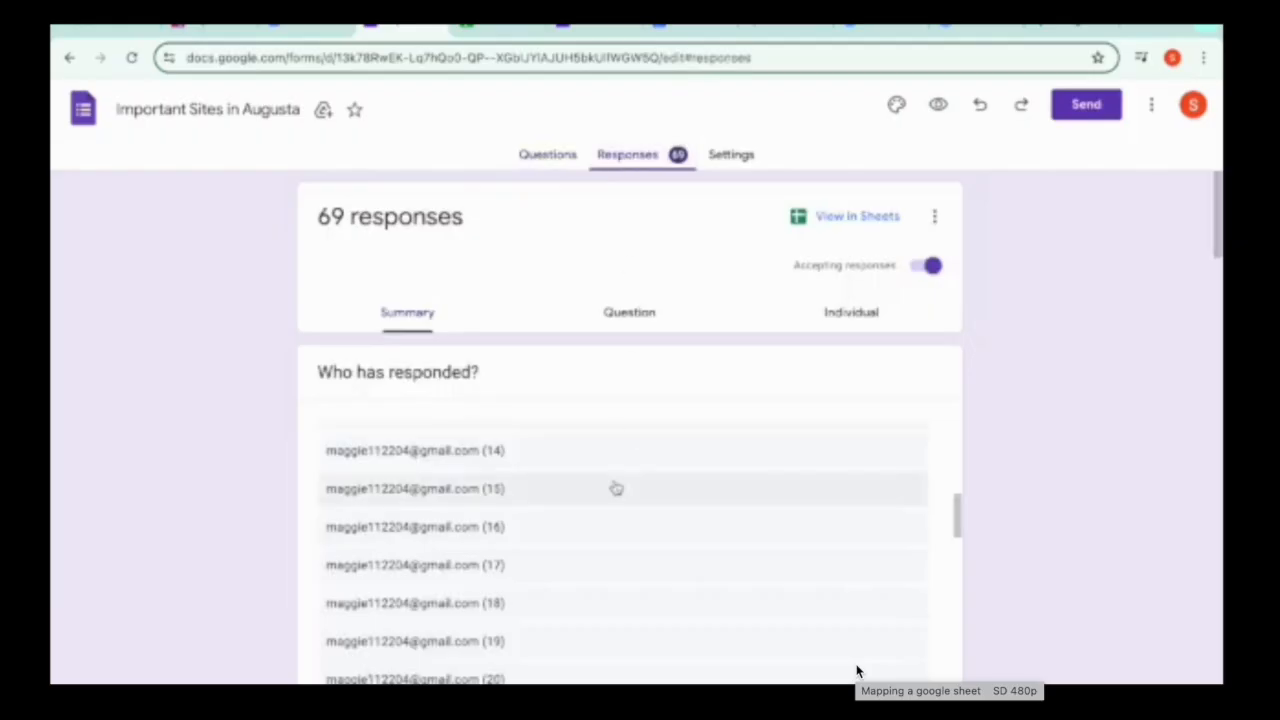
pyautogui.scroll(-11, 616, 488)
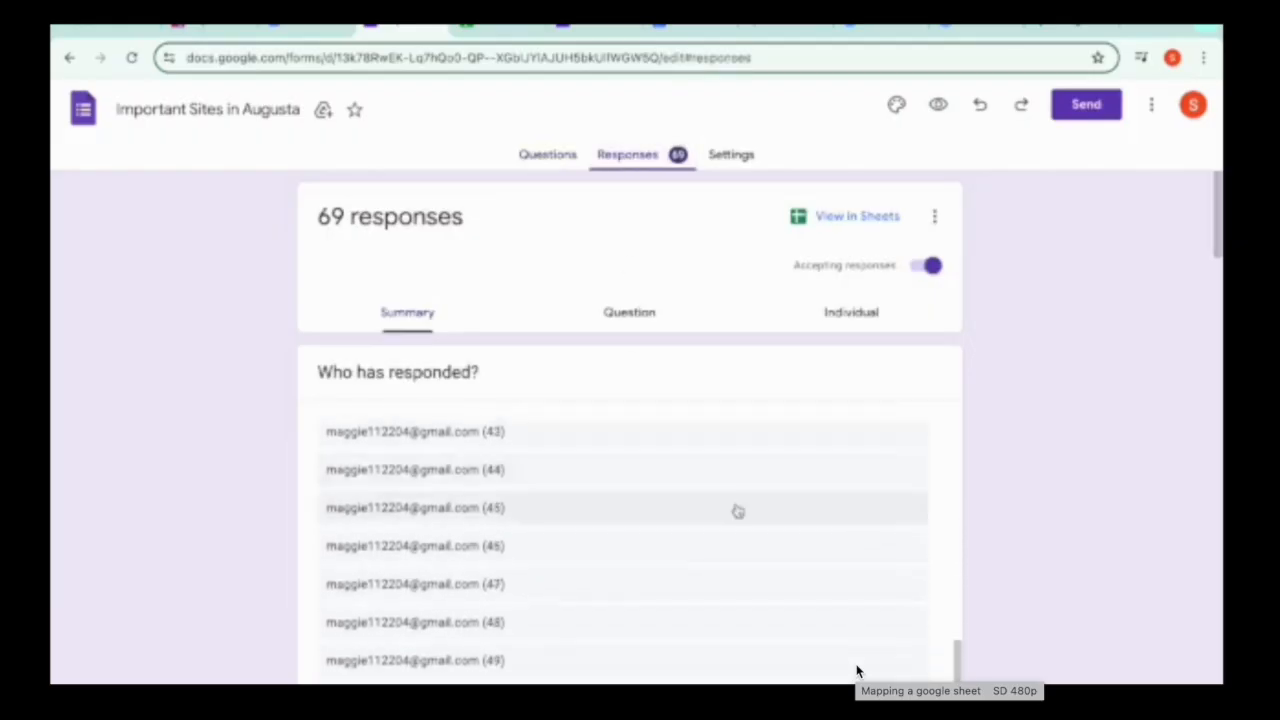
pyautogui.scroll(-8, 1026, 576)
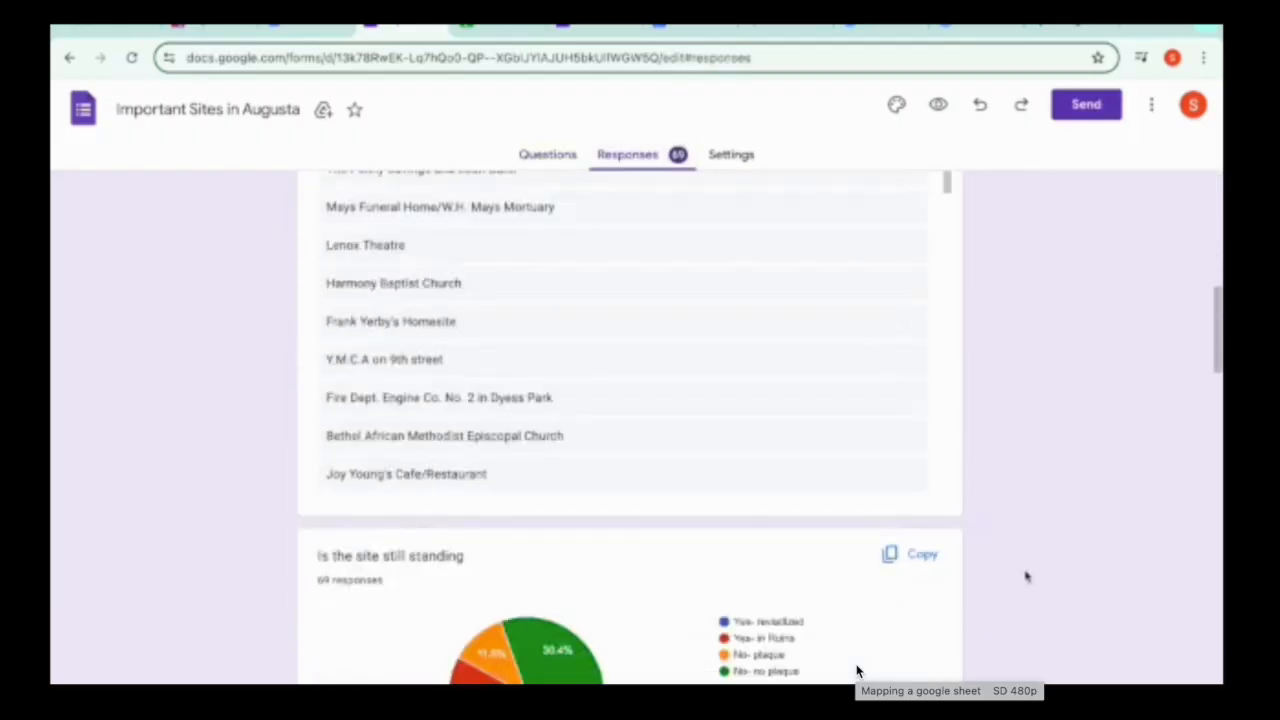
pyautogui.scroll(-1, 1026, 576)
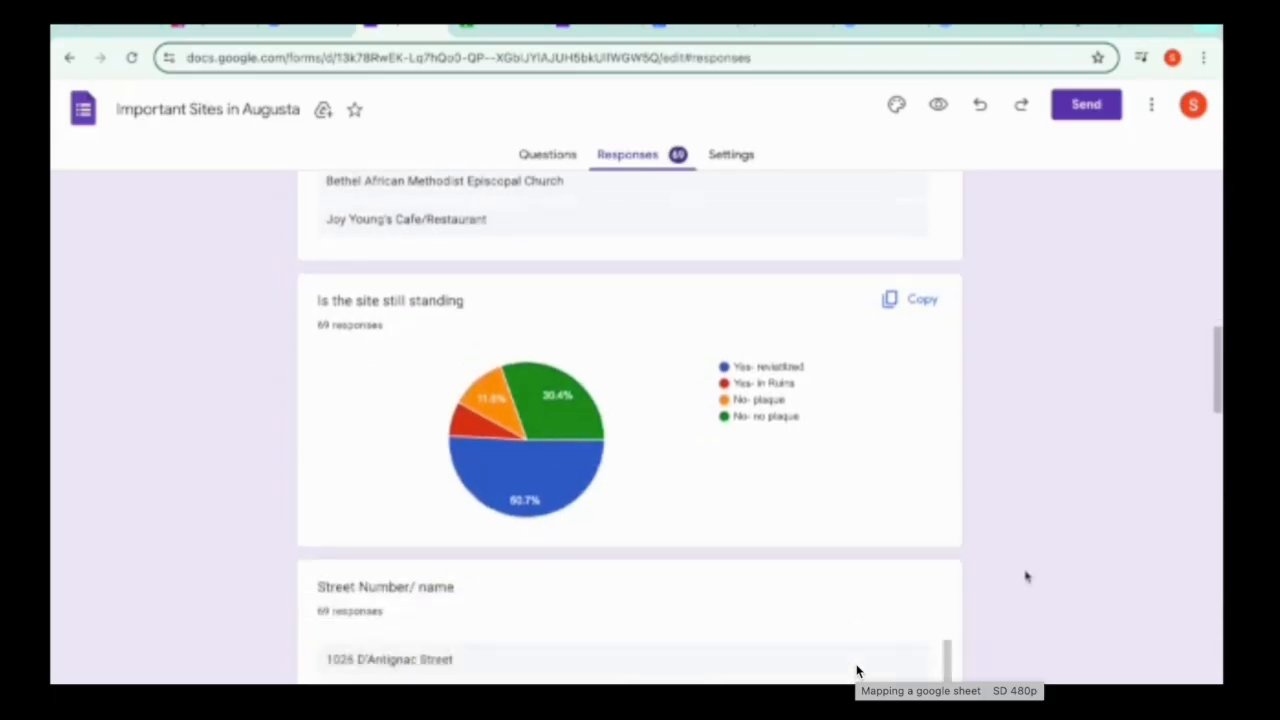
pyautogui.moveTo(601, 423)
pyautogui.moveTo(485, 425)
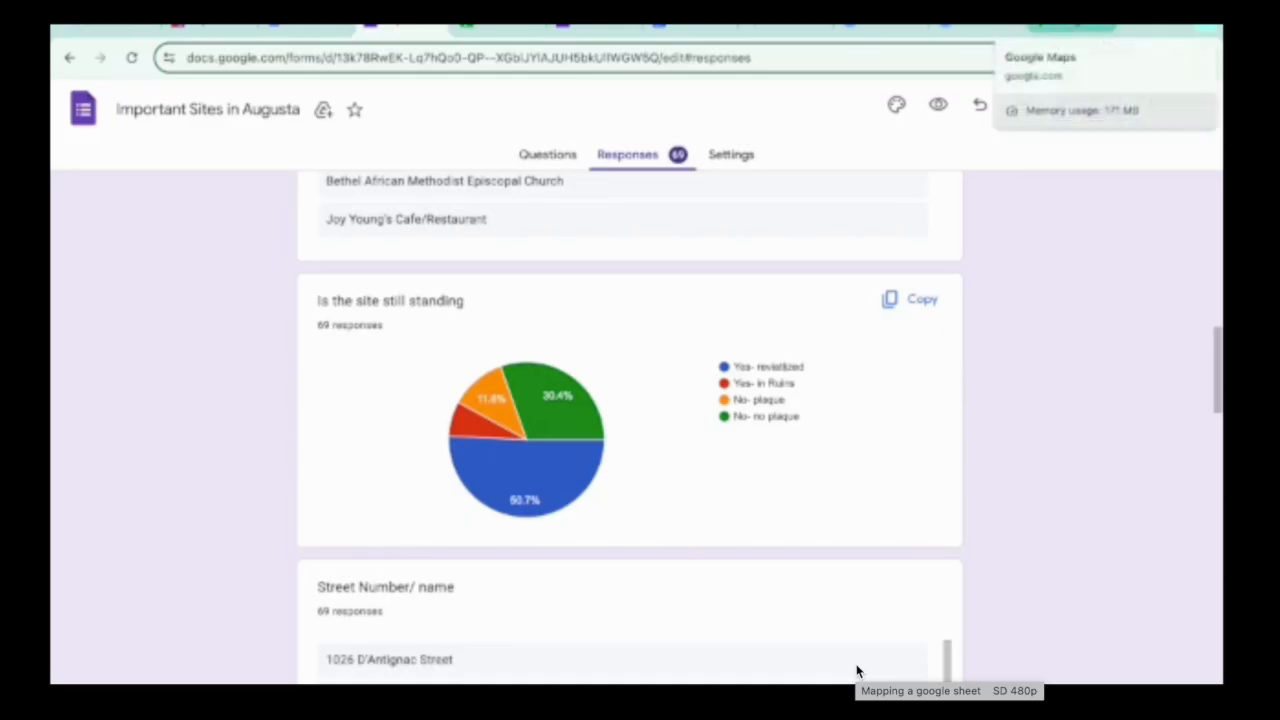
# Step: Switch to the Google My Maps map of the important Augusta sites and open the map's options
pyautogui.click(1073, 27)
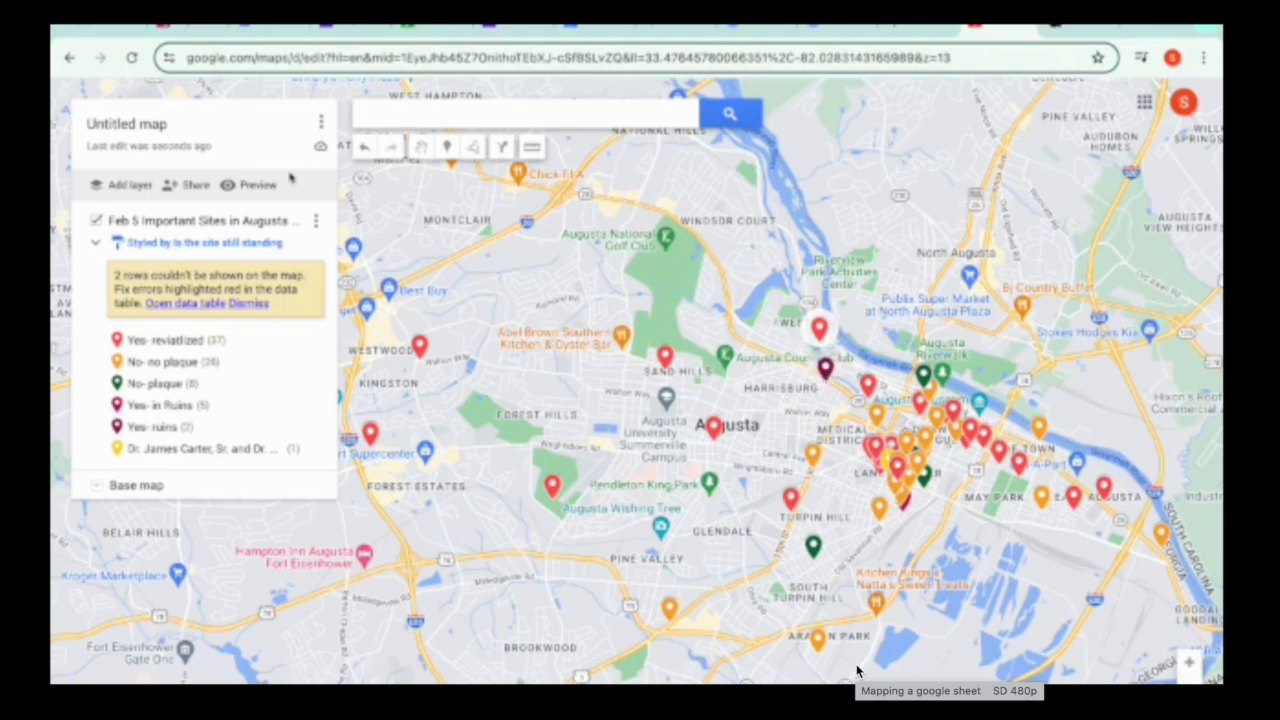
pyautogui.click(320, 123)
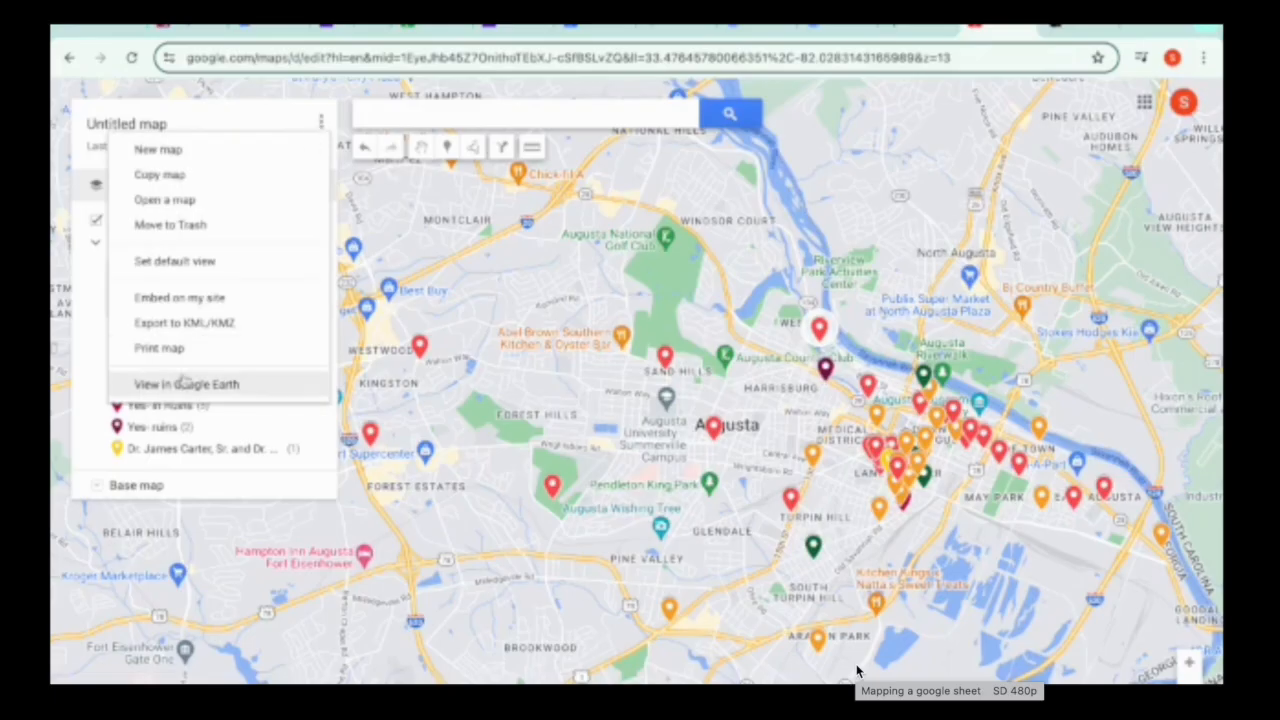